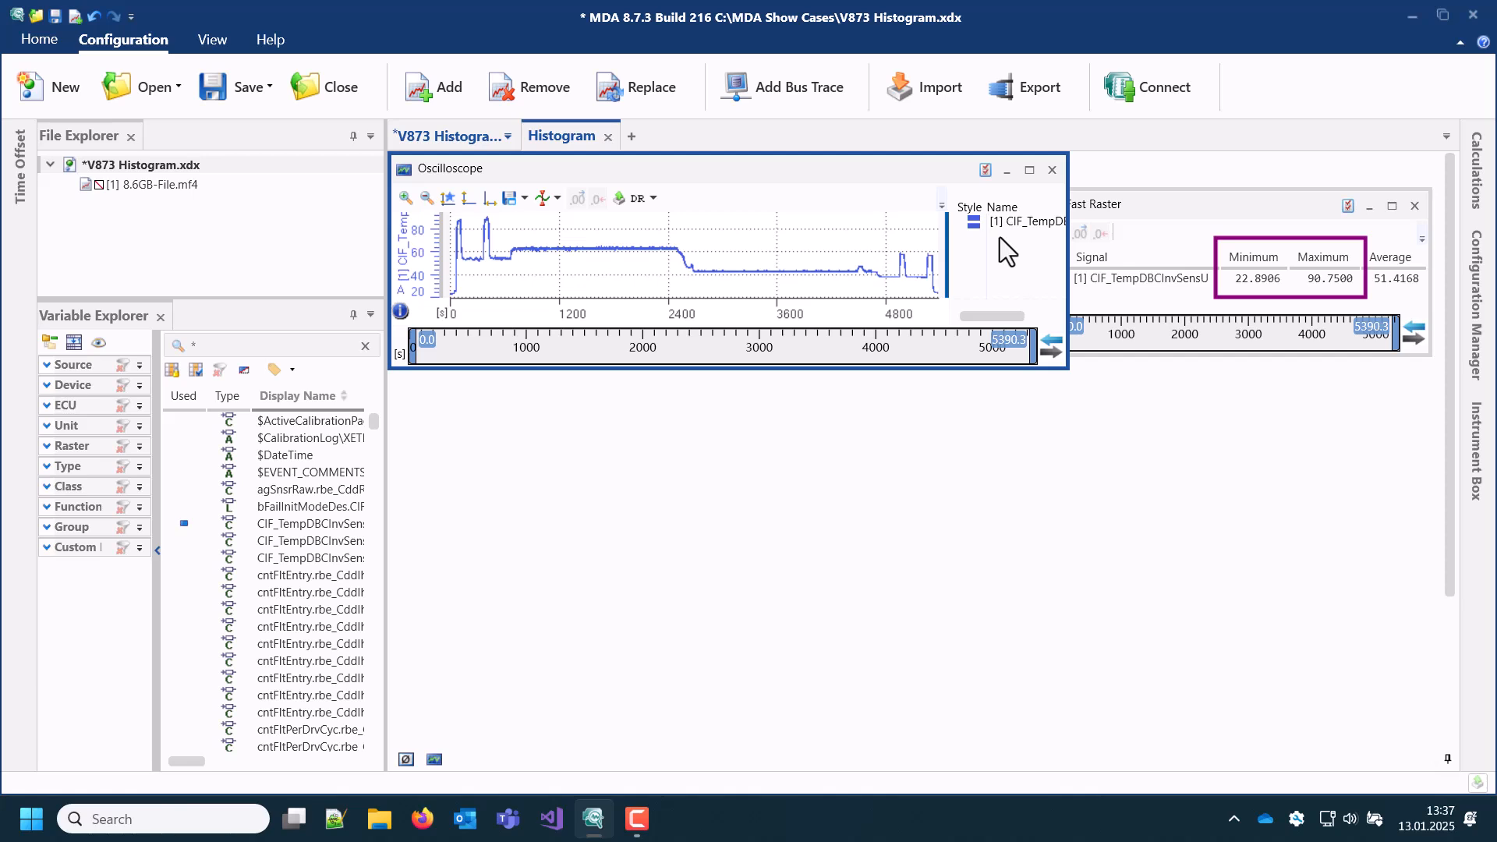
Step: Add a histogram of the CIF_TempDBCInvSensU signal below the oscilloscope and synchronize the oscilloscope's time range with the other instruments
{"action": "left_click_drag", "start_coordinate": [1003, 229], "coordinate": [392, 378]}
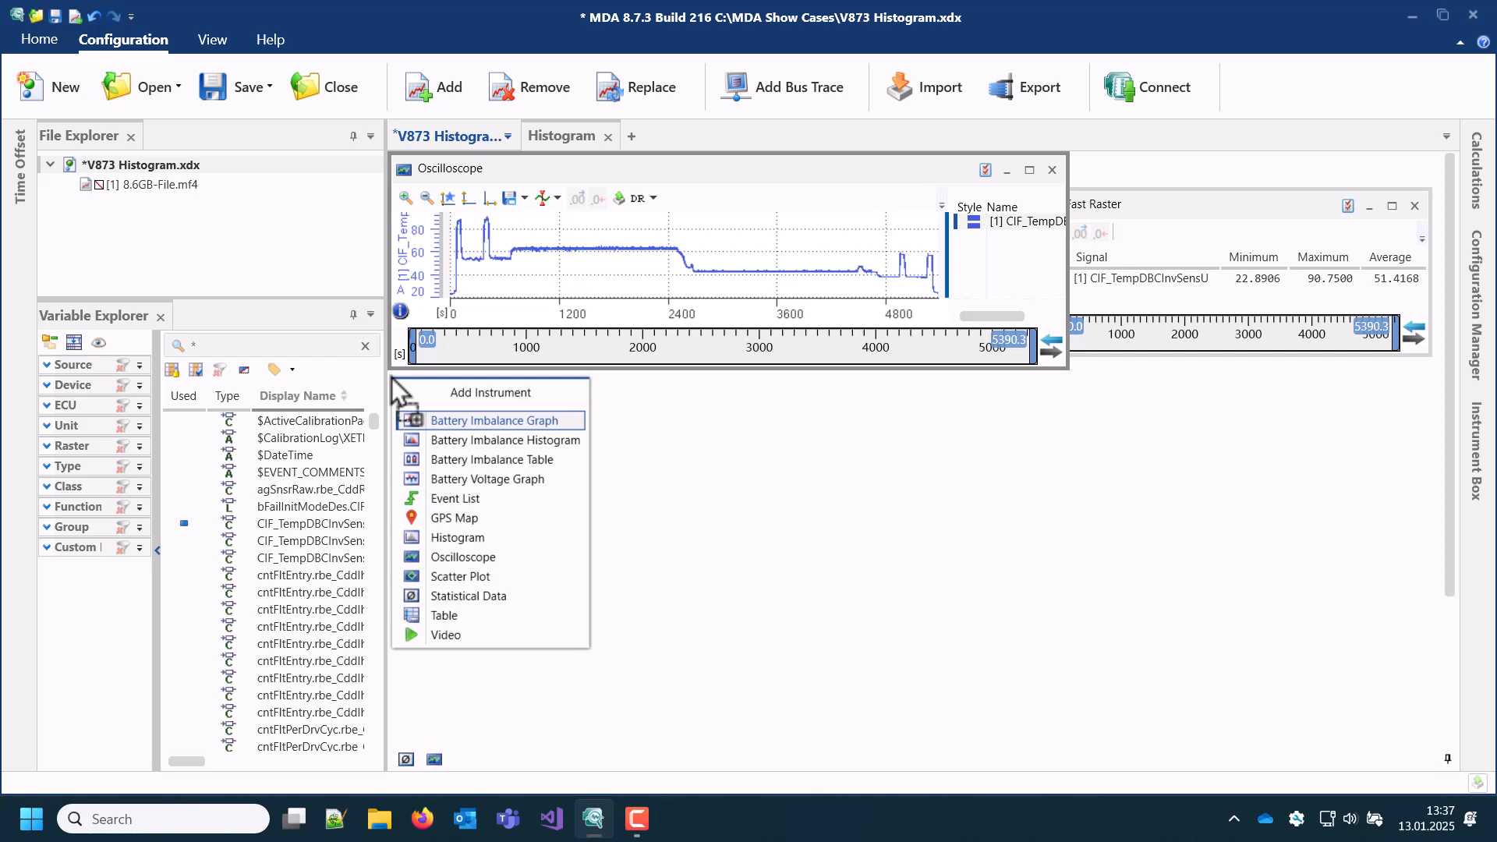
{"action": "left_click", "coordinate": [453, 541]}
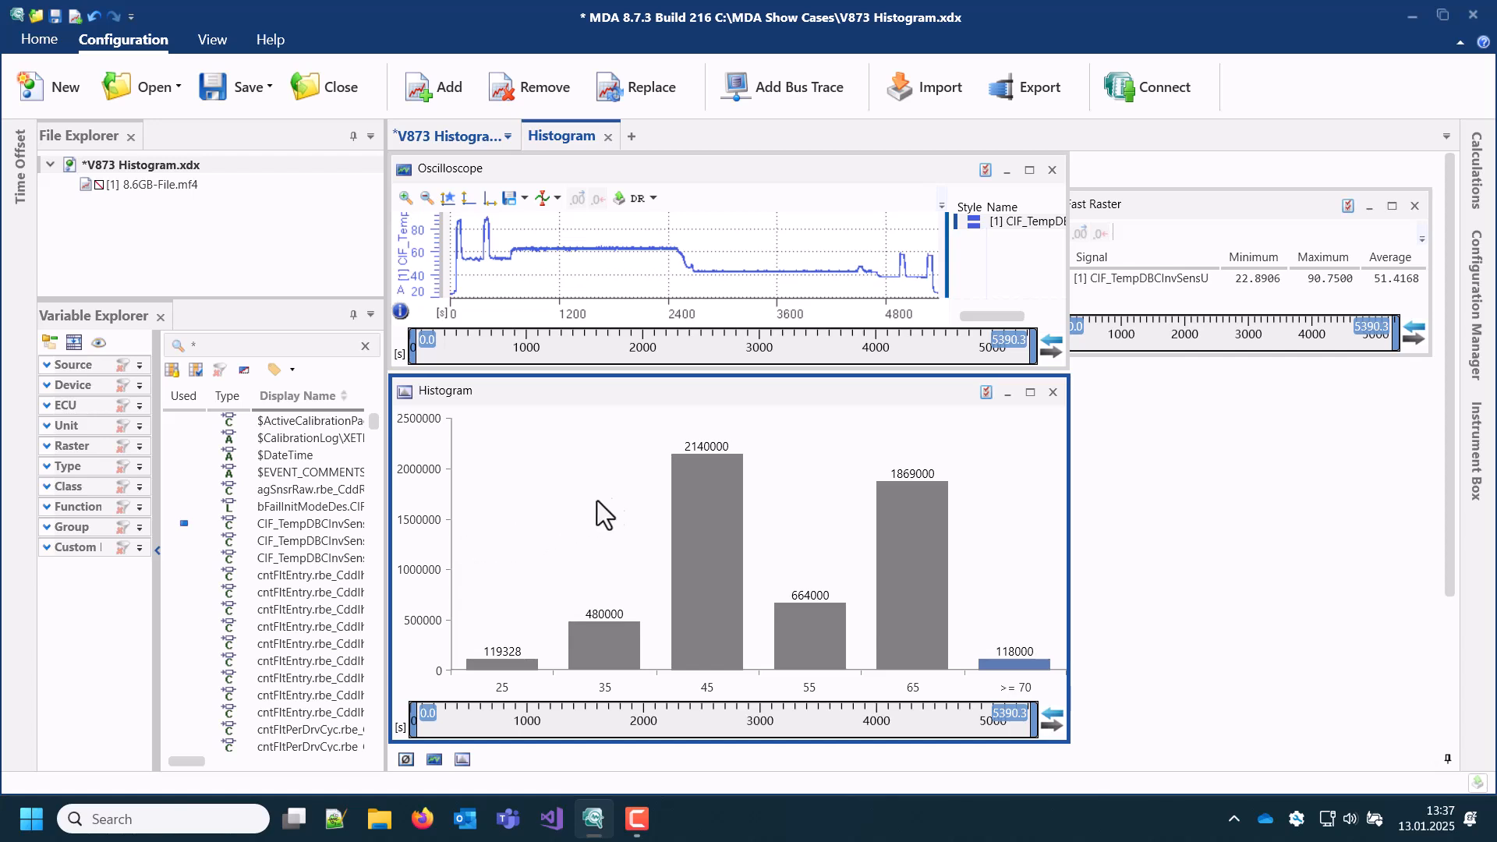
{"action": "left_click", "coordinate": [1044, 339]}
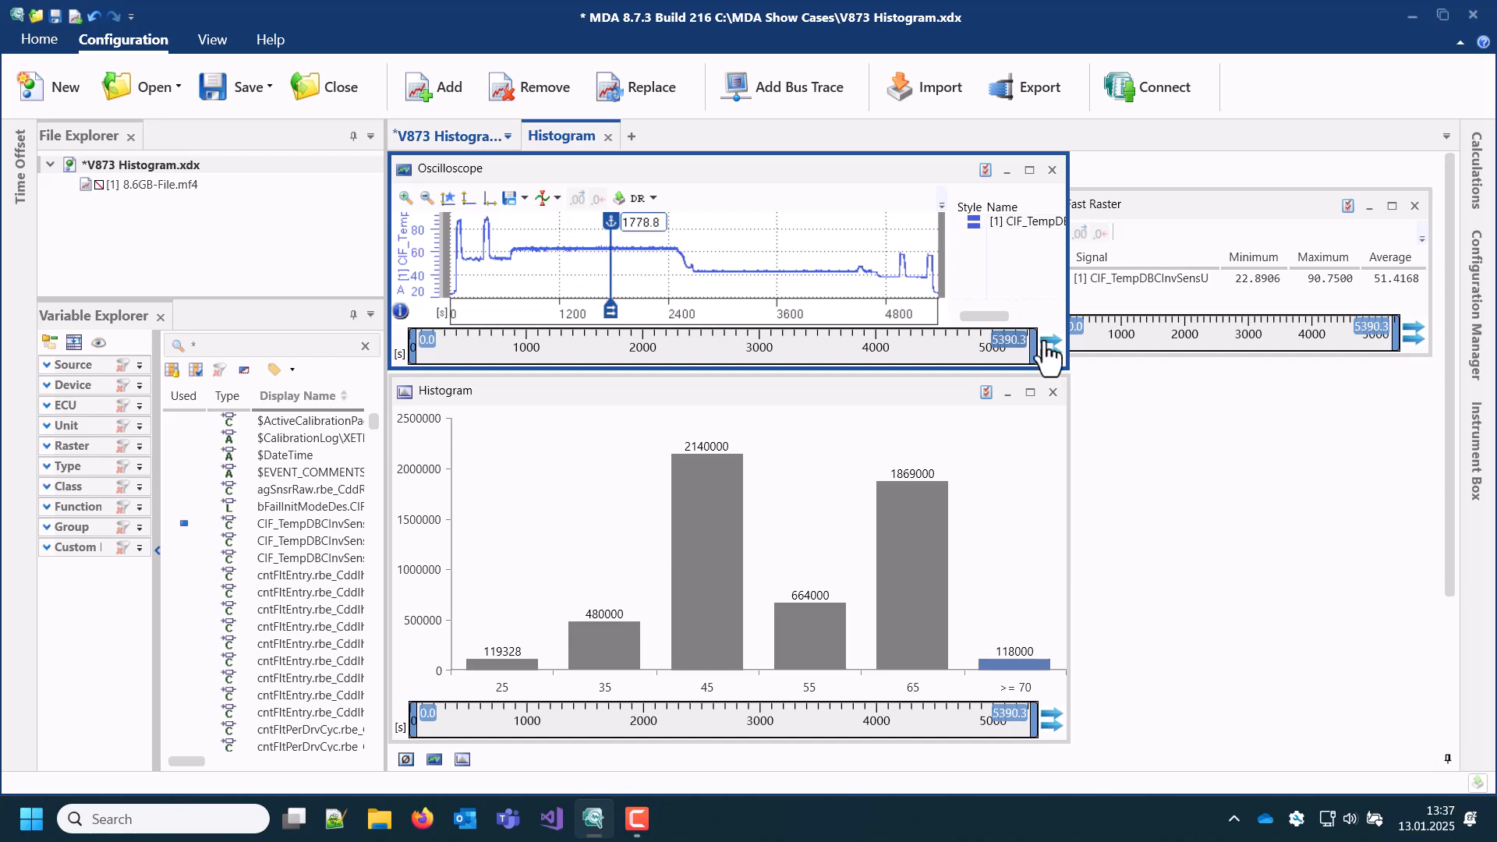
Step: Set the end of the shared time range to 1000 s and shift that window to 2690.1–3690.1 s
{"action": "left_click", "coordinate": [1010, 343]}
{"action": "type", "text": "1000"}
{"action": "key", "text": "Return"}
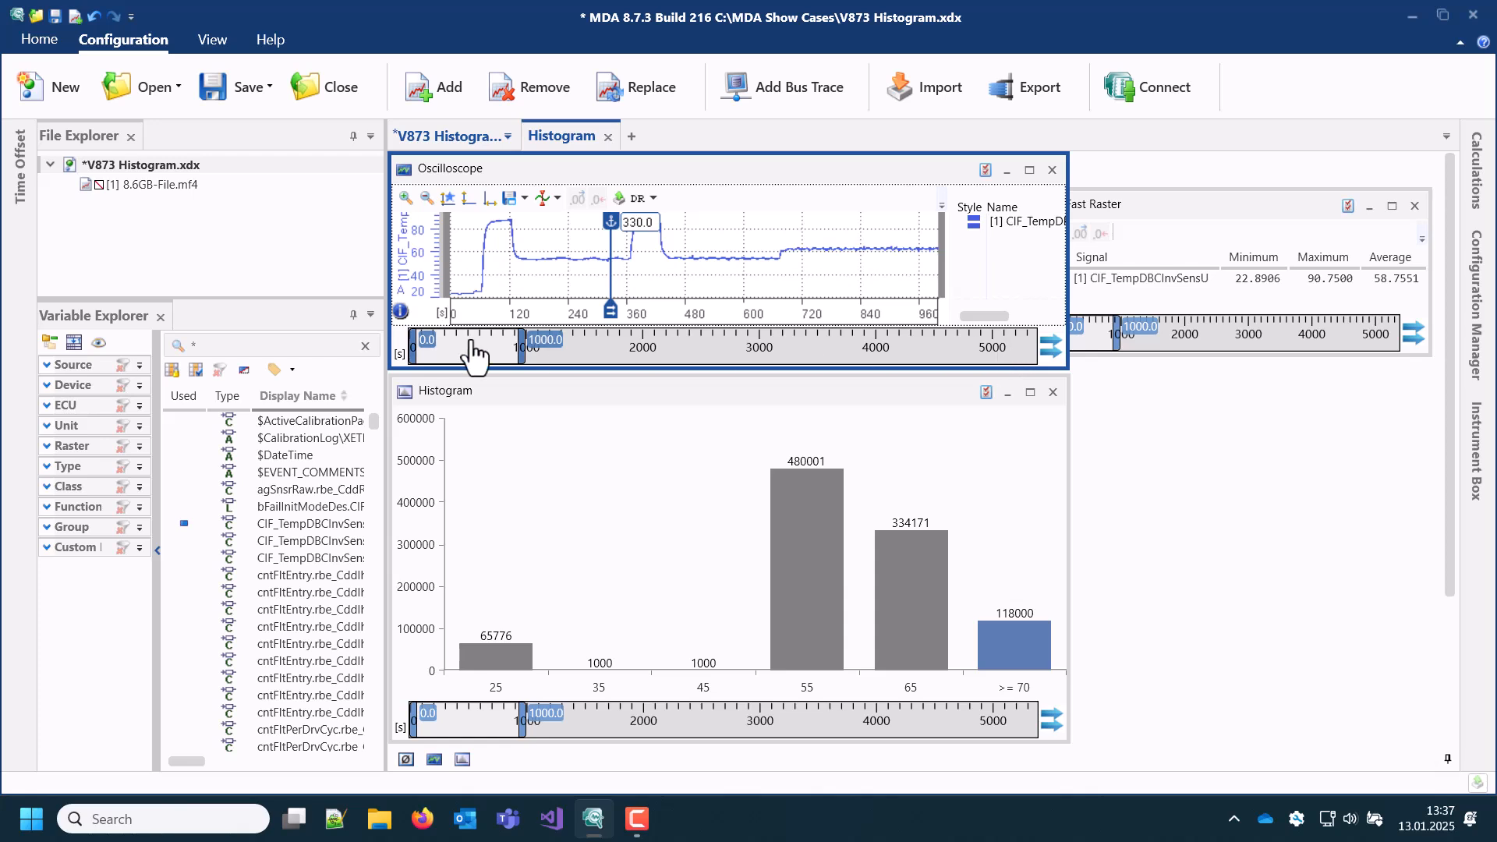
{"action": "left_click_drag", "start_coordinate": [473, 352], "coordinate": [787, 359]}
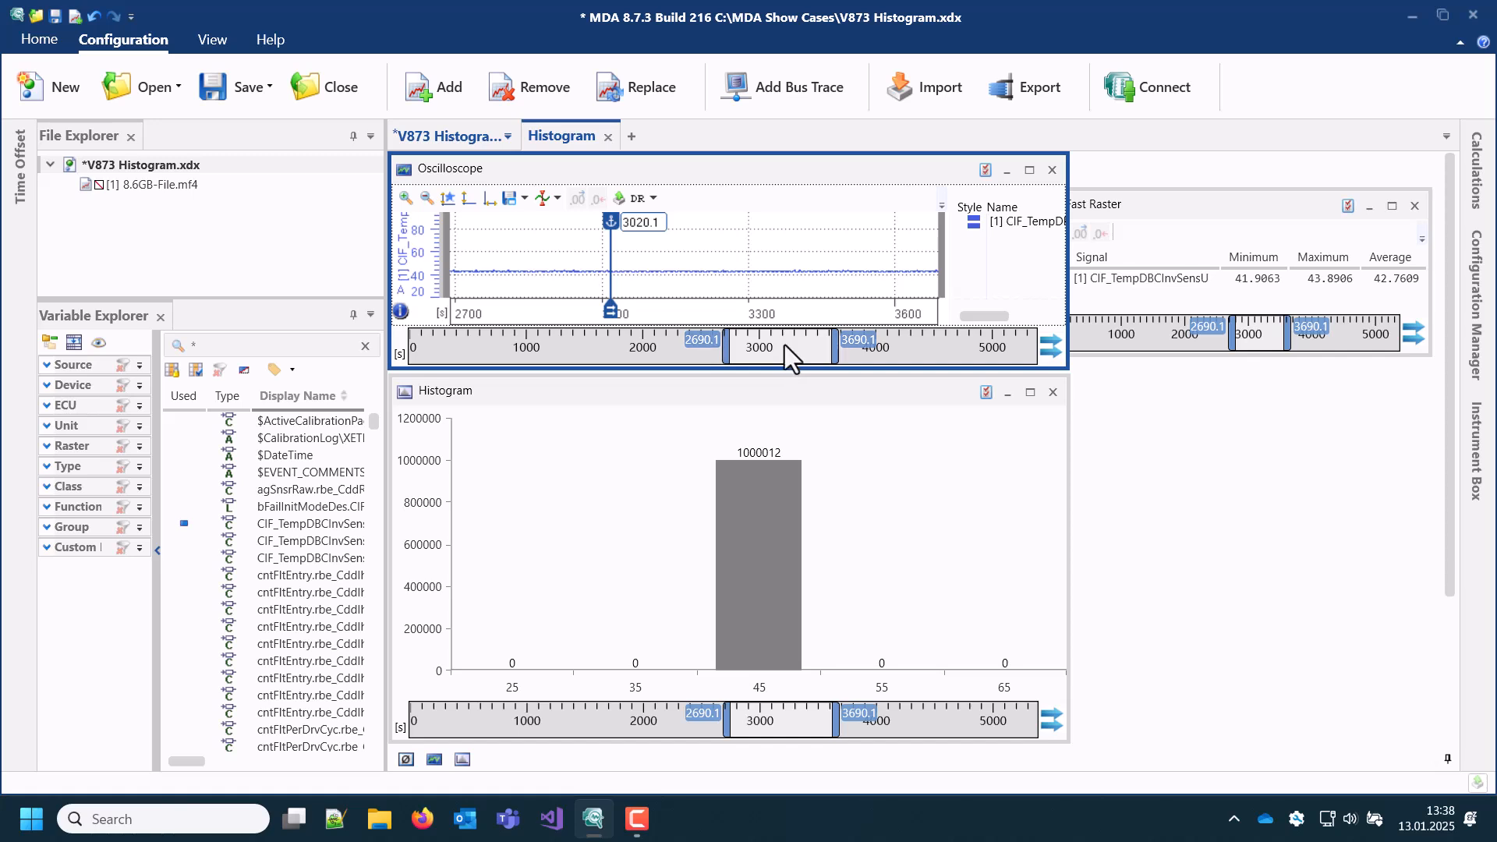
Step: Fit the full recording time in the oscilloscope and assign the tiTmrDif signal from the 100µs Raster statistics to the histogram
{"action": "left_click", "coordinate": [489, 199]}
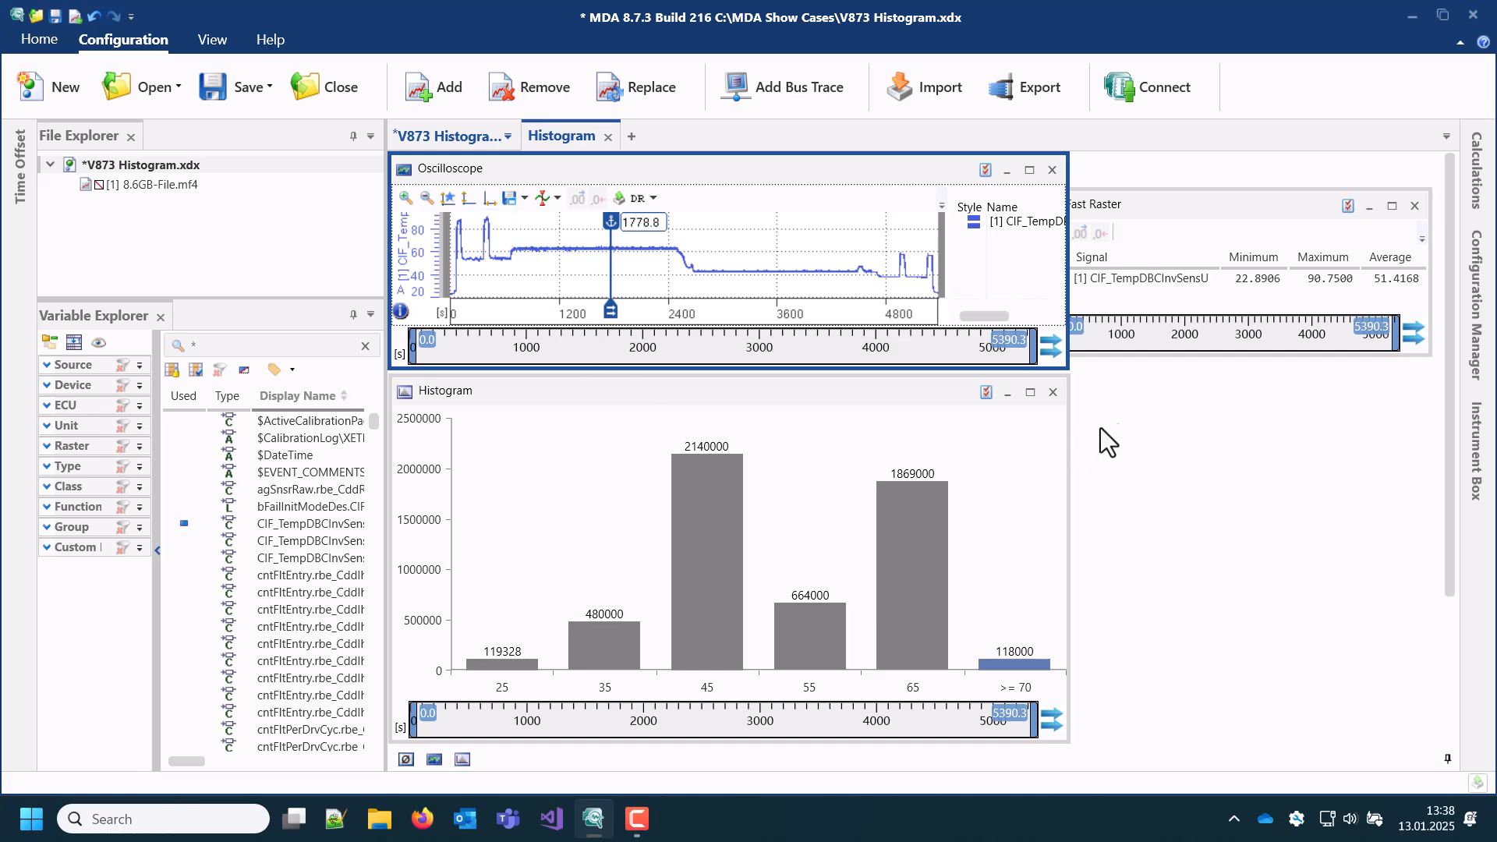
{"action": "scroll", "coordinate": [1448, 462], "scroll_direction": "down", "scroll_amount": 3}
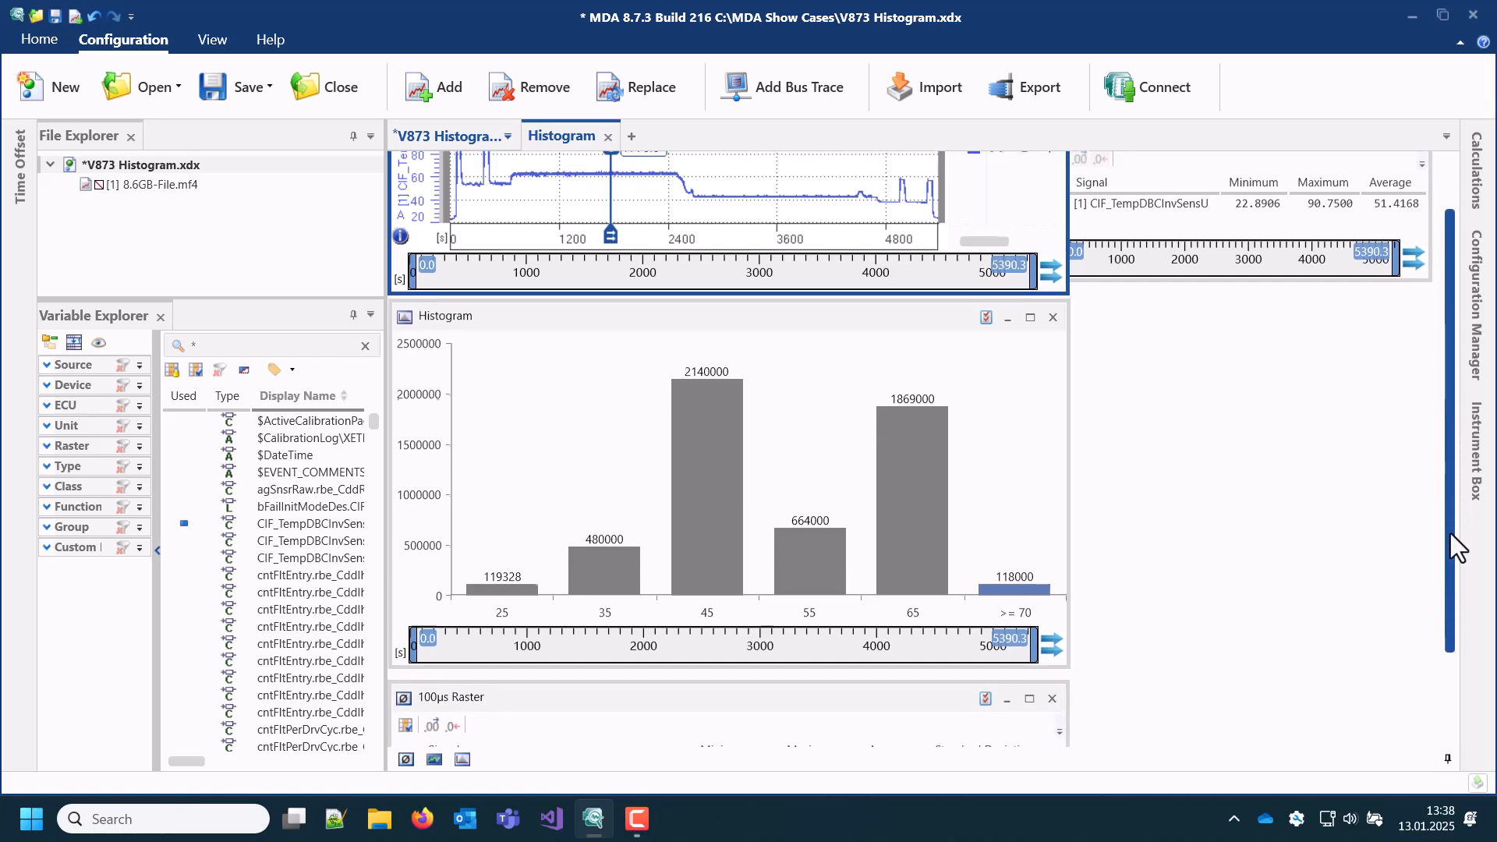
{"action": "scroll", "coordinate": [1451, 600], "scroll_direction": "down", "scroll_amount": 2}
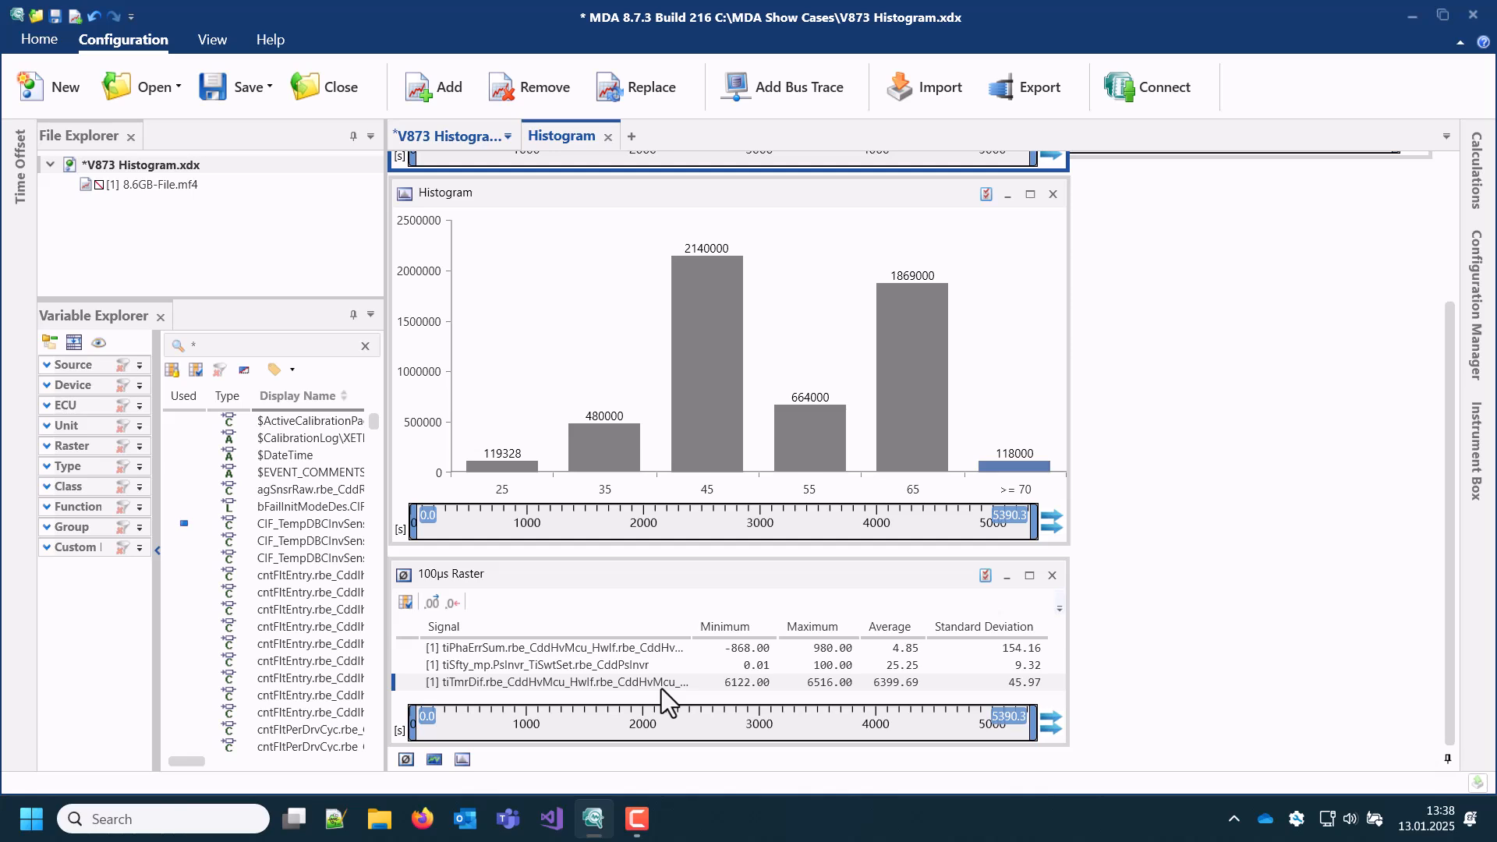
{"action": "left_click_drag", "start_coordinate": [661, 689], "coordinate": [661, 371]}
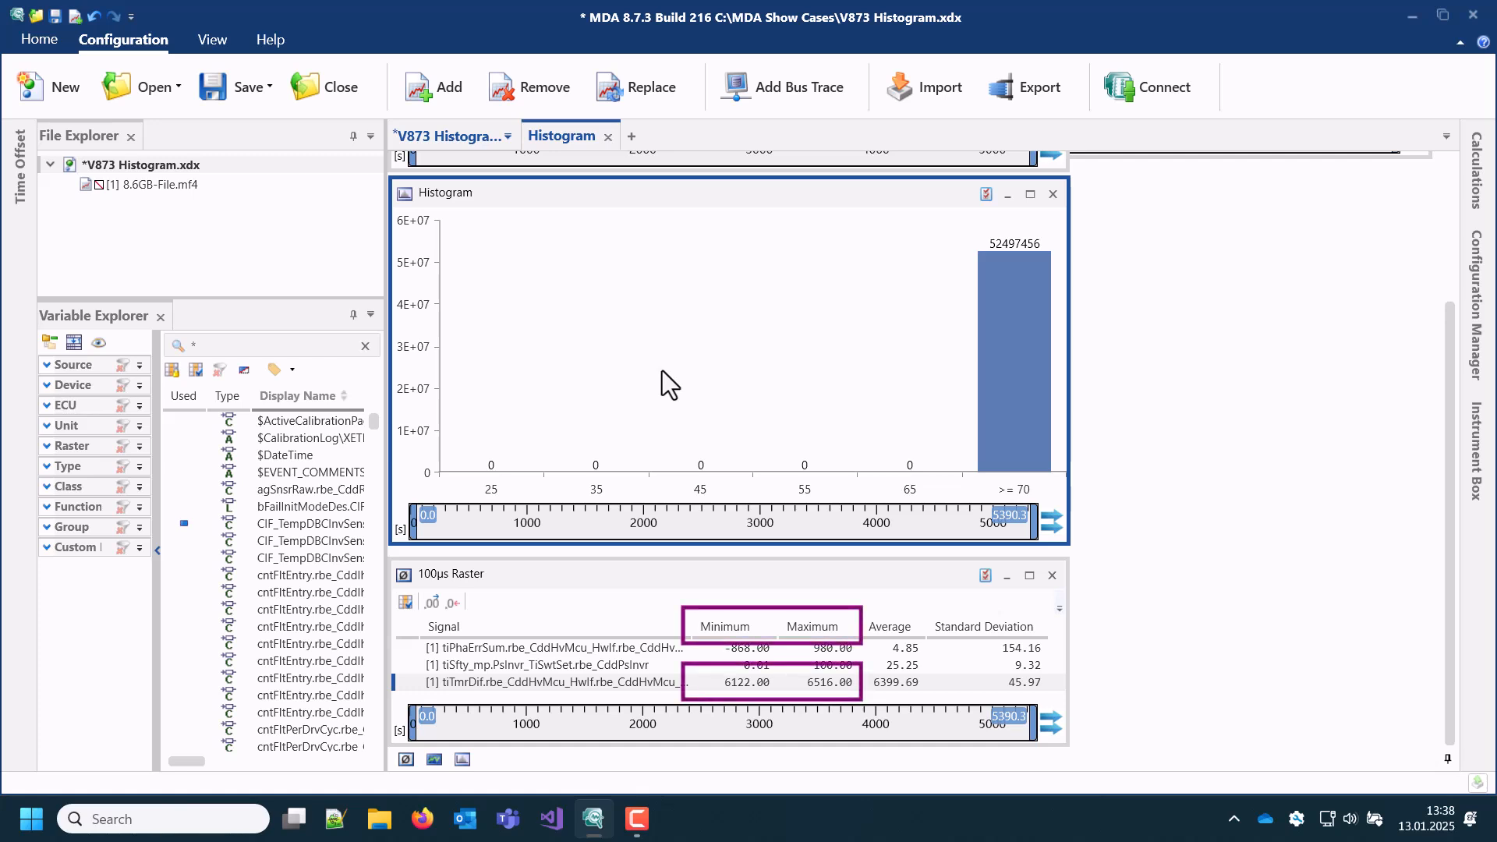
Step: In the histogram's properties, set the interval size to 100 and the center of the first bucket to 6150
{"action": "left_click", "coordinate": [985, 192]}
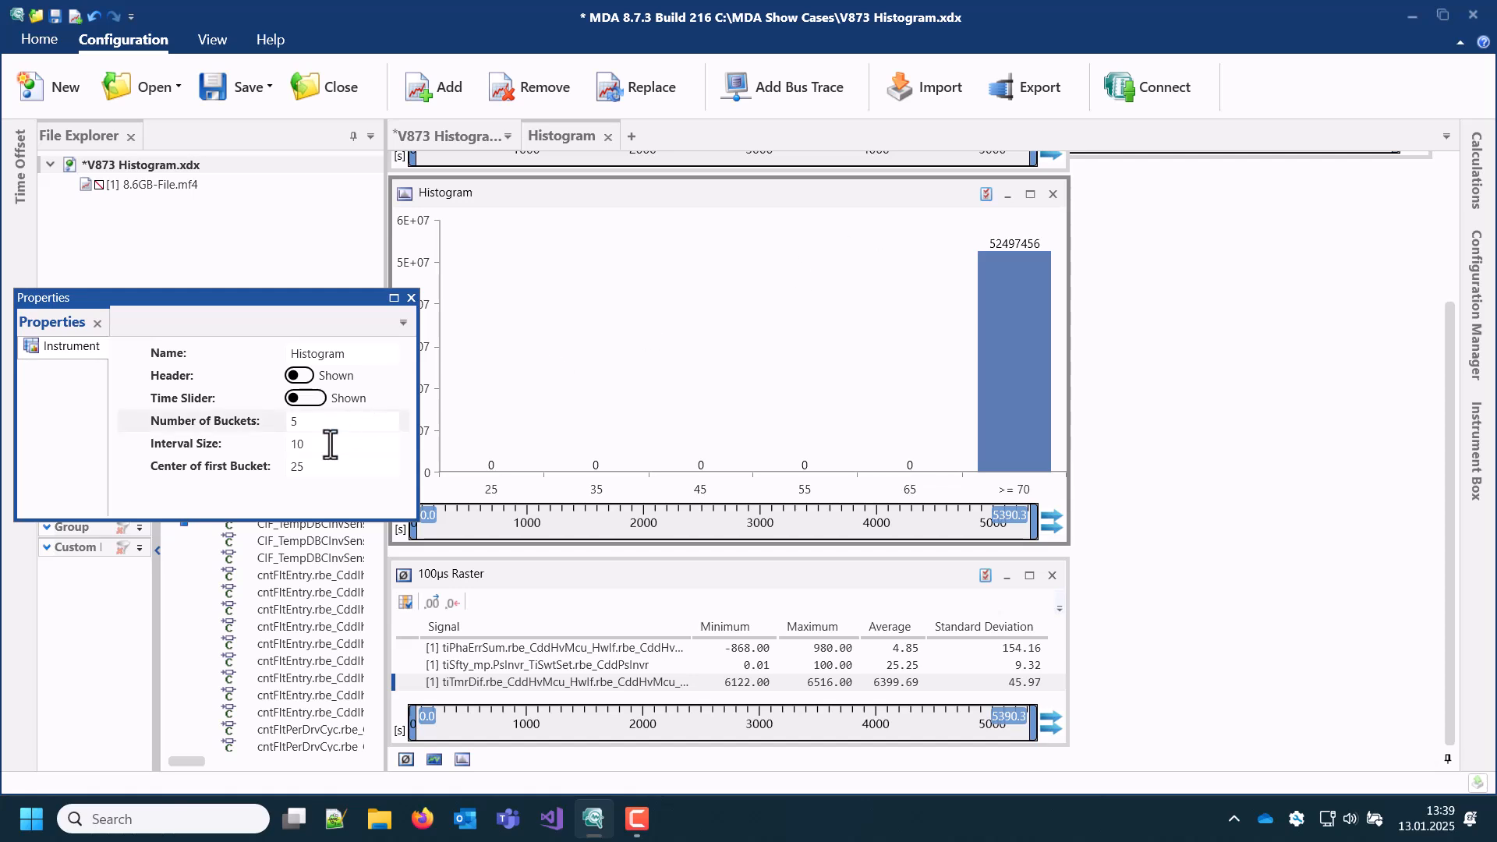
{"action": "mouse_move", "coordinate": [330, 444]}
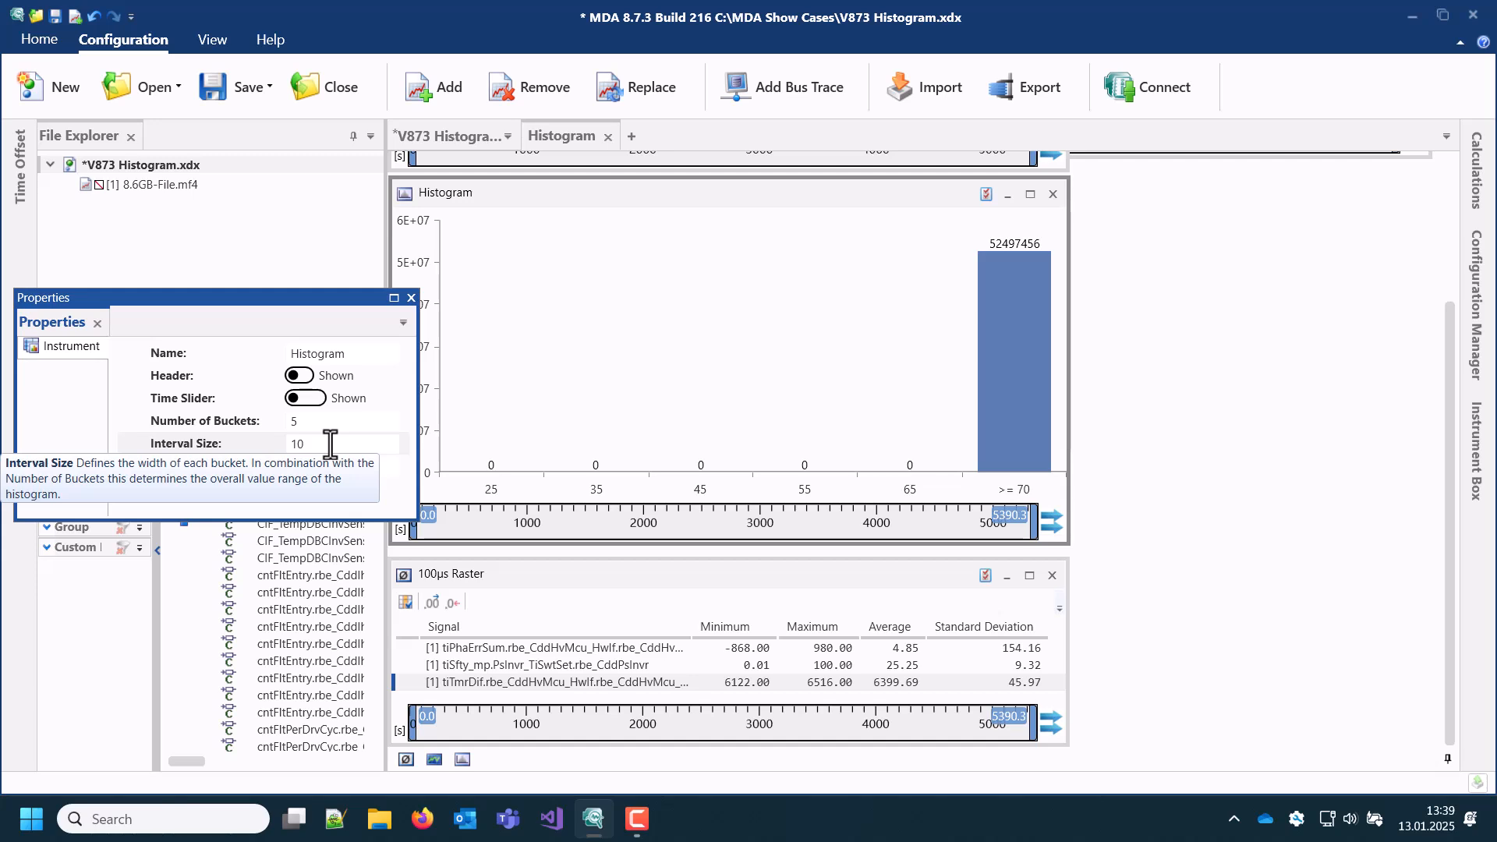
{"action": "left_click", "coordinate": [331, 444]}
{"action": "type", "text": "100"}
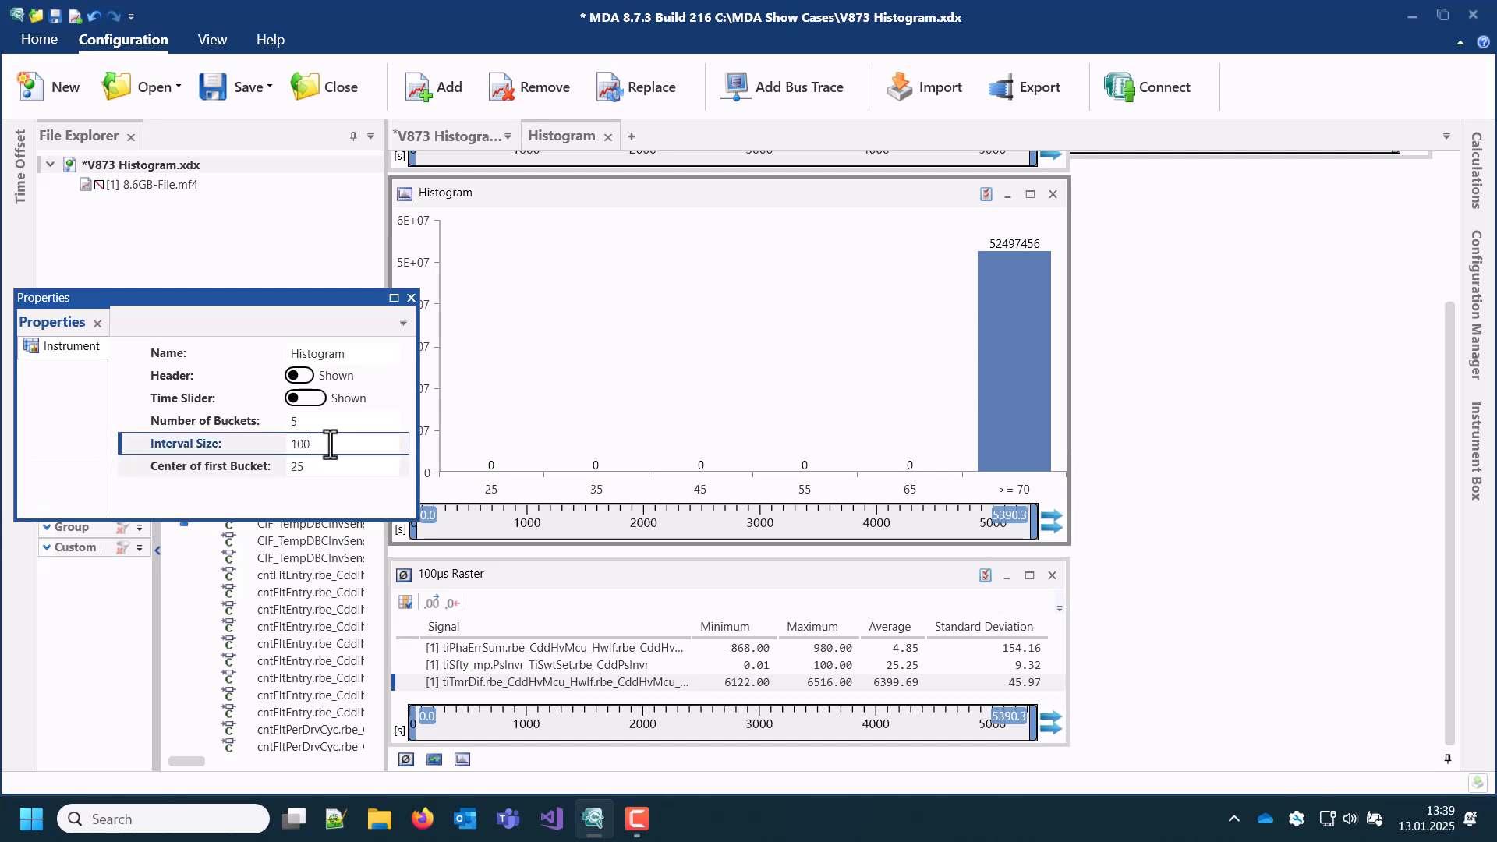
{"action": "left_click", "coordinate": [310, 466]}
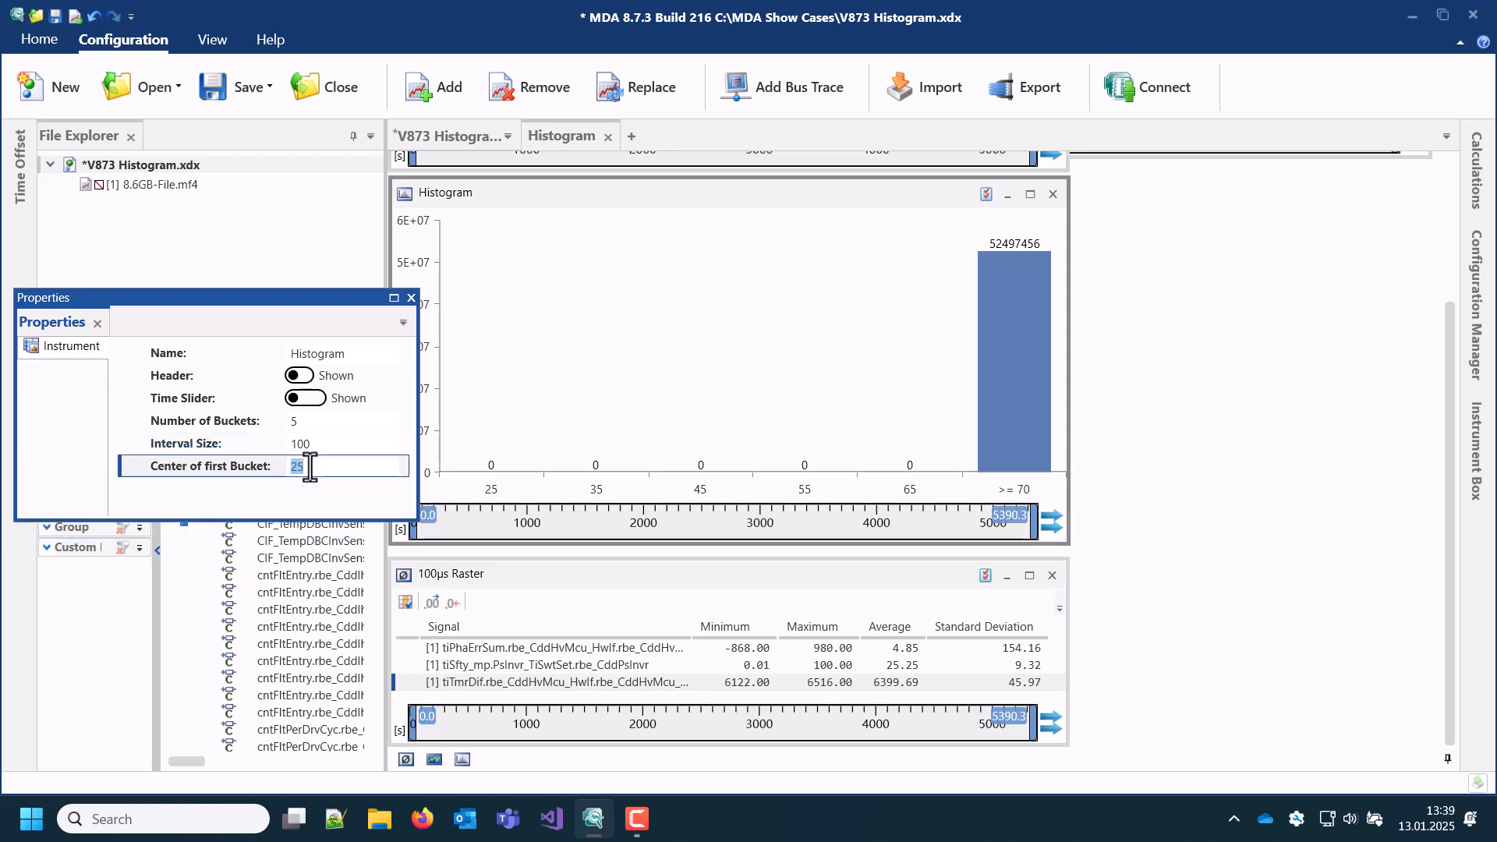
{"action": "type", "text": "6150"}
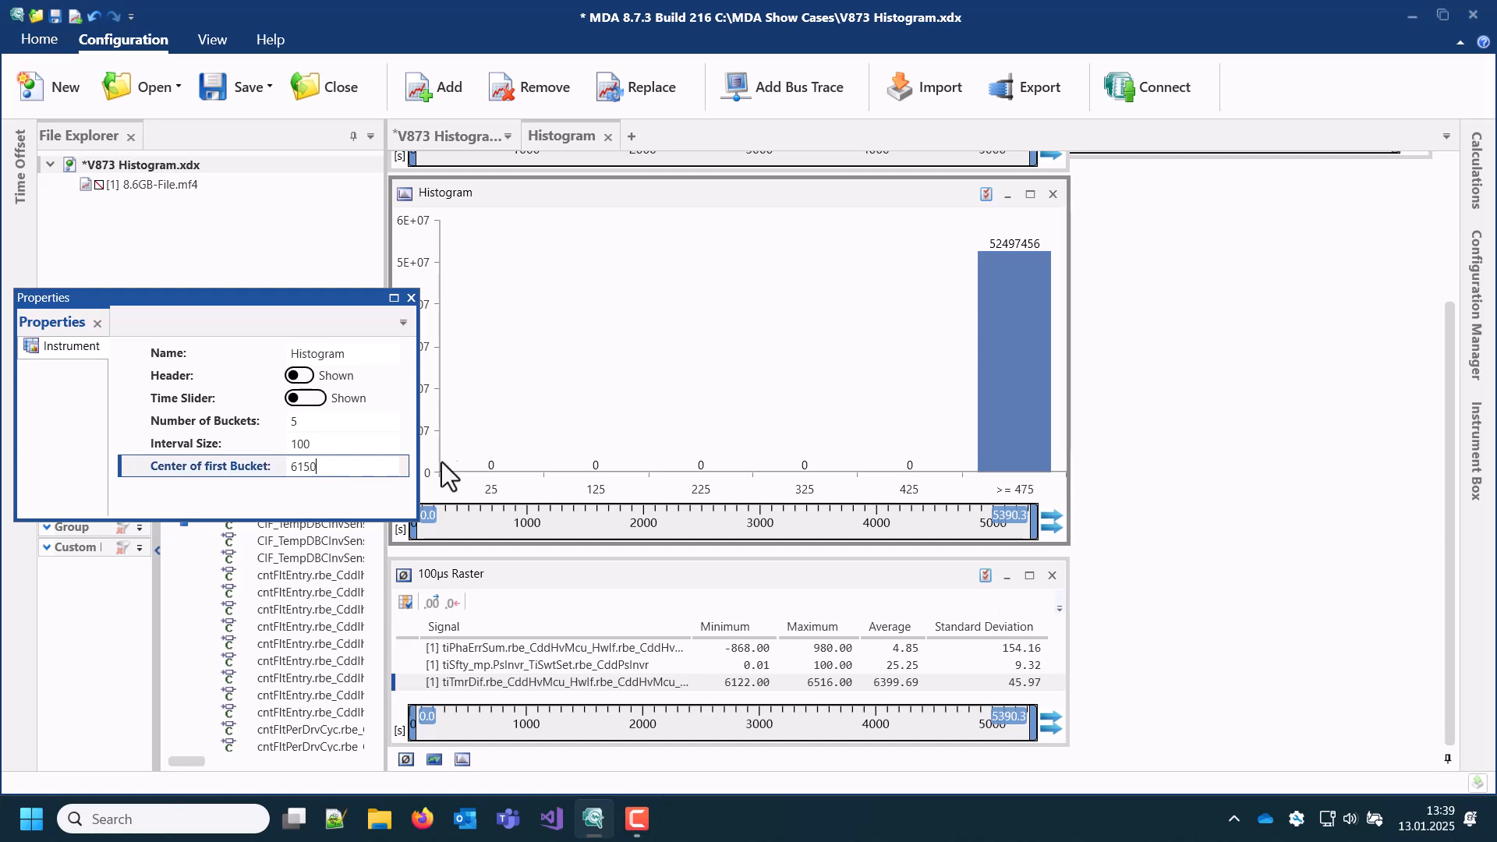
{"action": "left_click", "coordinate": [472, 461]}
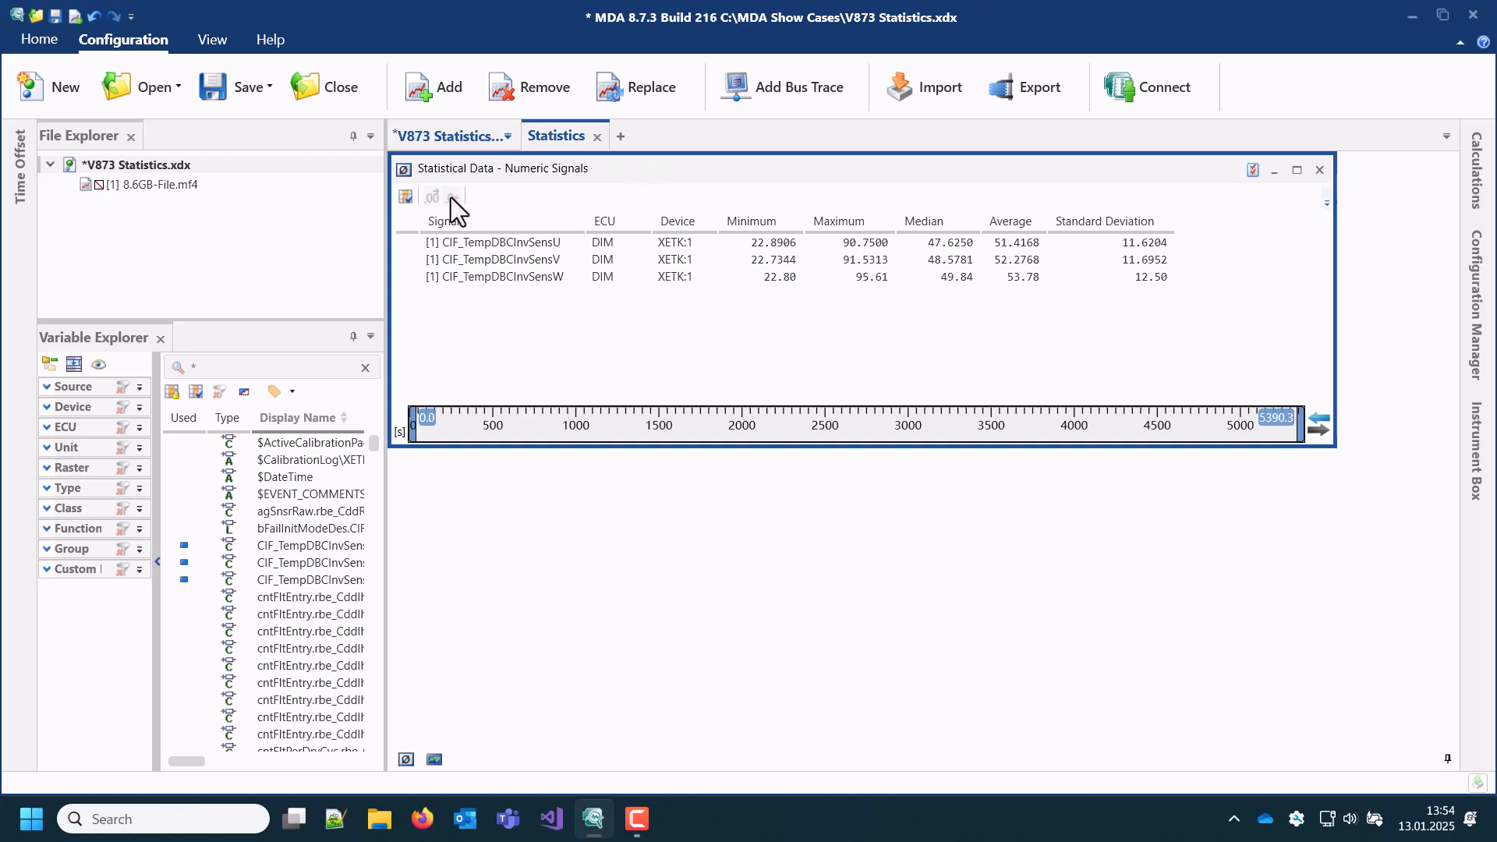
Step: Hide and reshow the ECU and Median columns of the Numeric Signals statistics table
{"action": "left_click", "coordinate": [406, 196]}
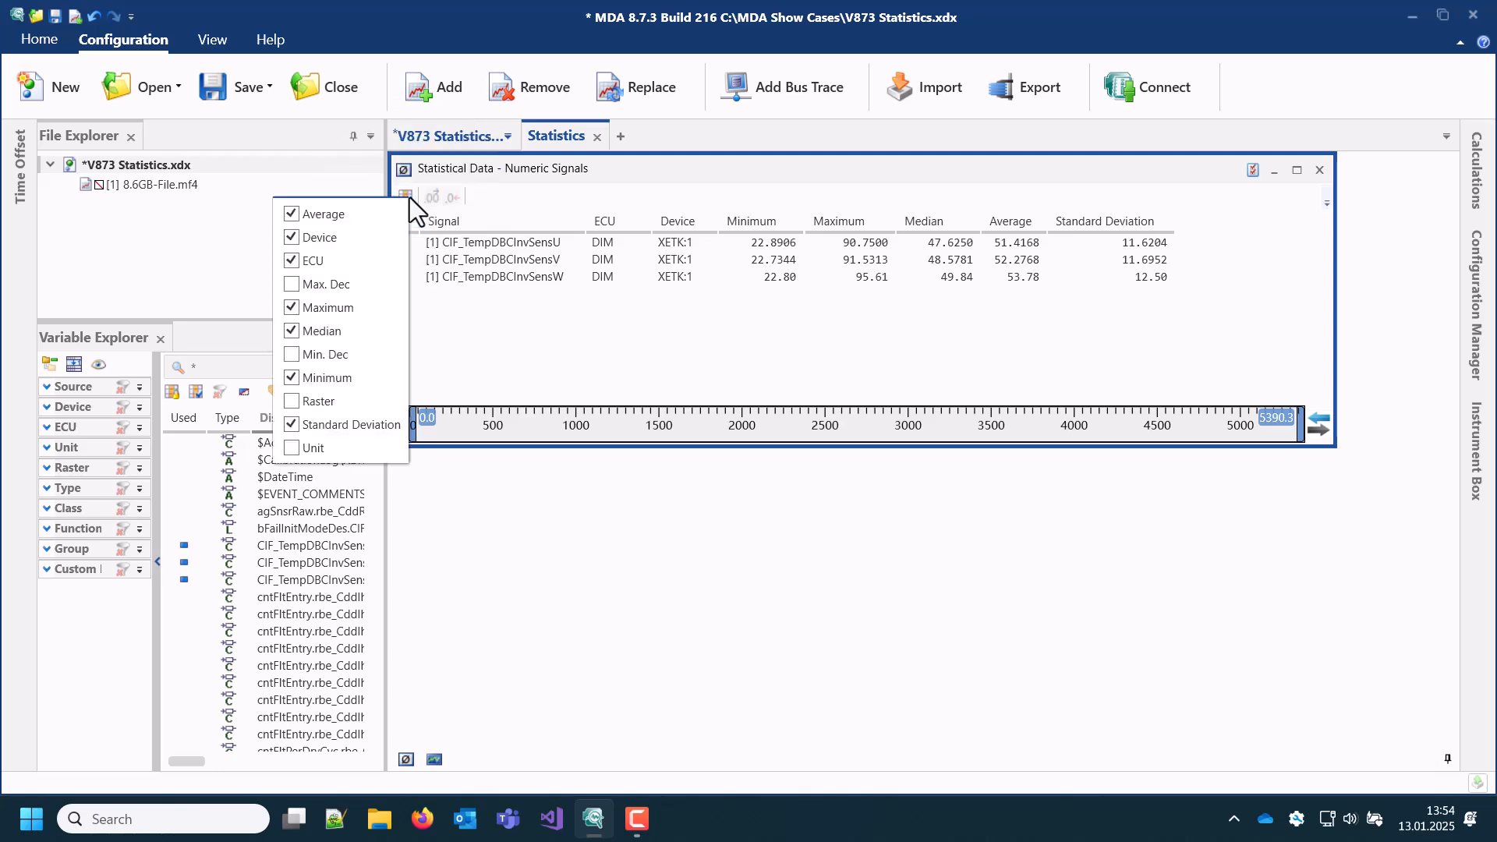
{"action": "left_click", "coordinate": [317, 260]}
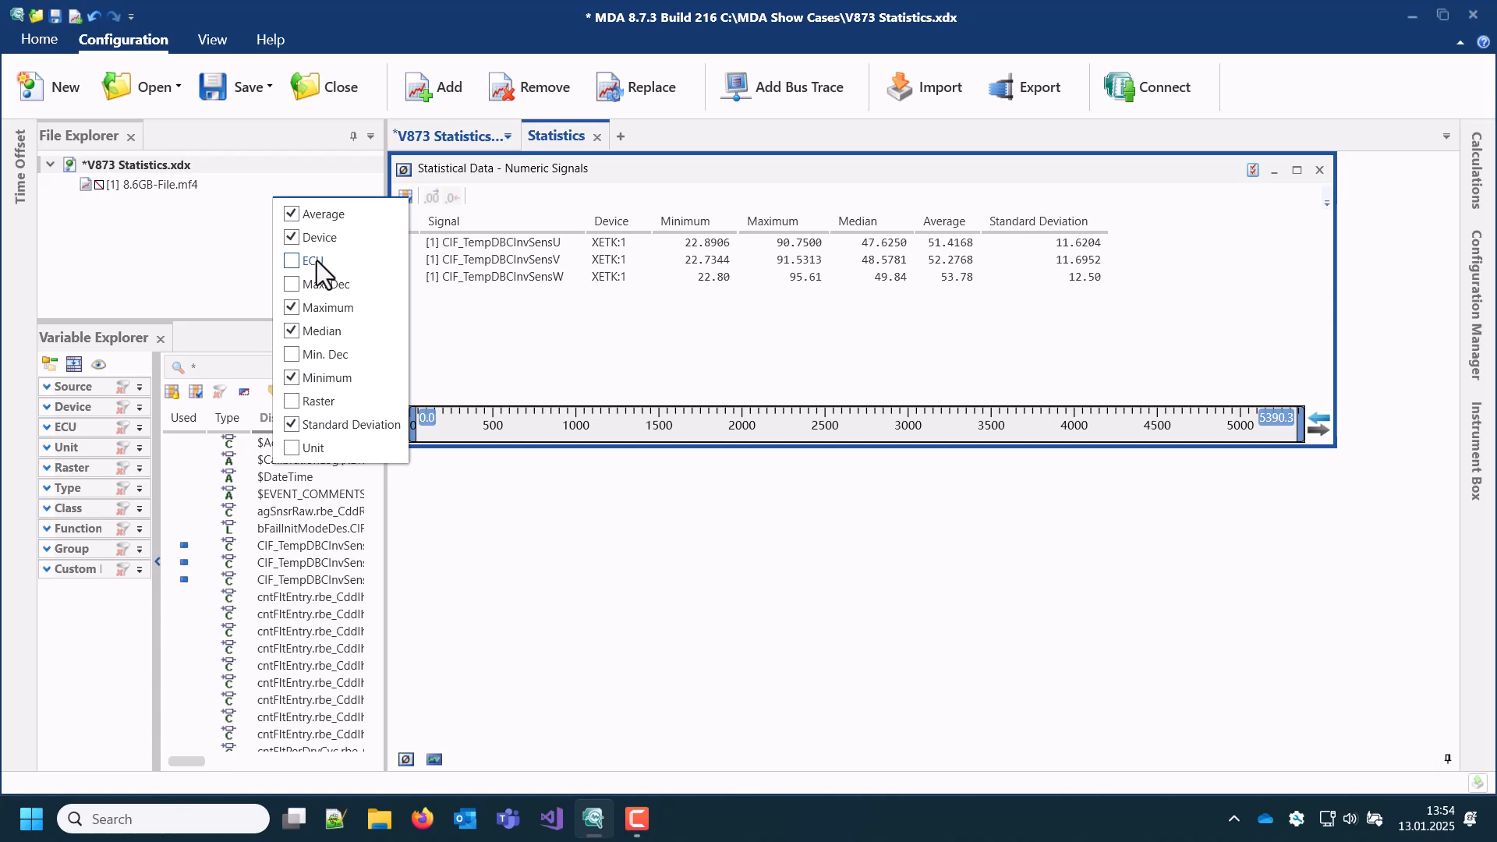
{"action": "left_click", "coordinate": [316, 261]}
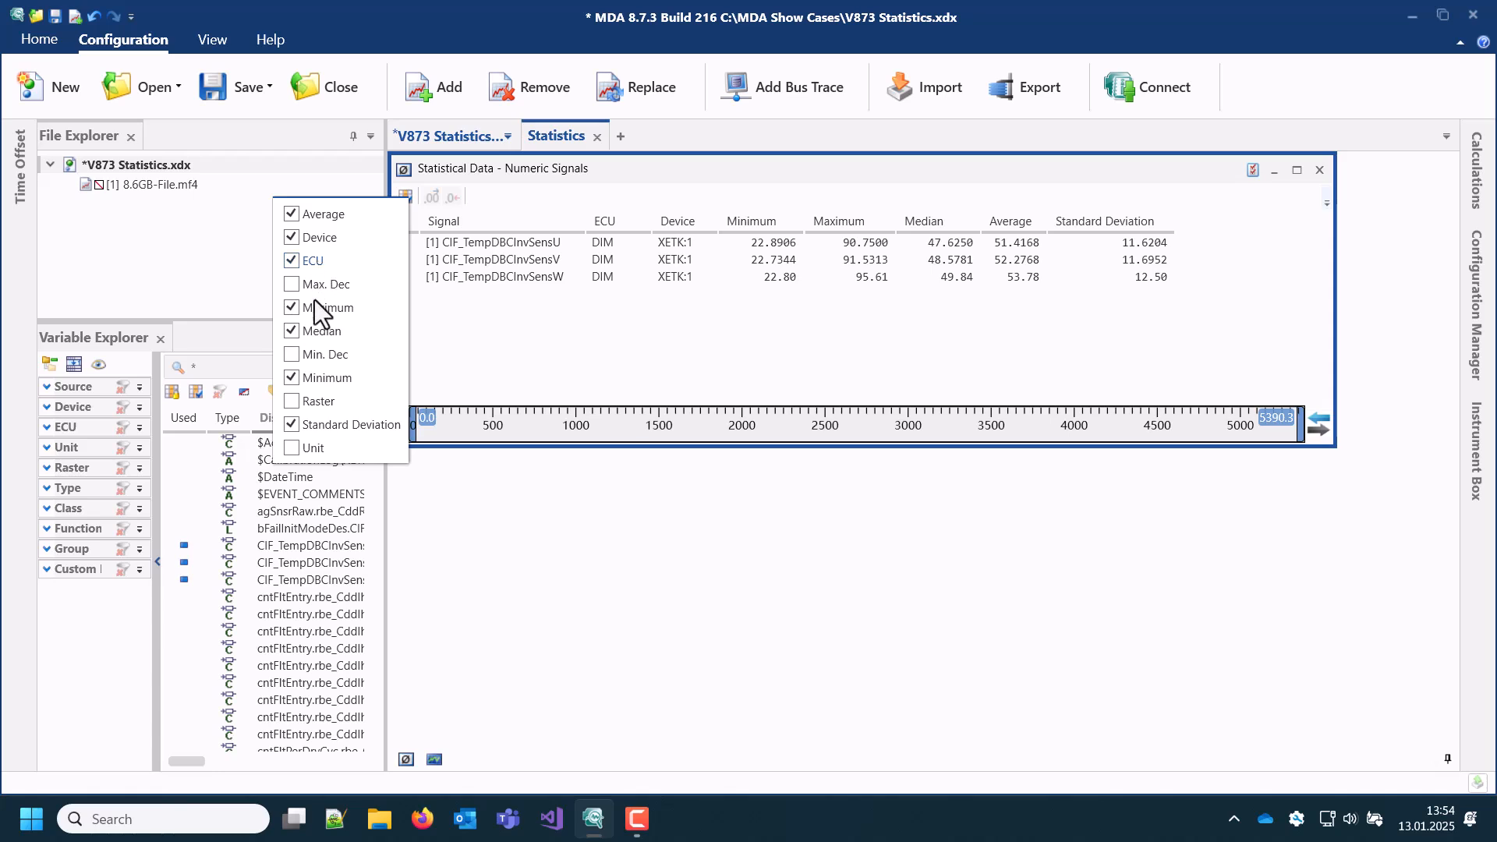
{"action": "left_click", "coordinate": [312, 330]}
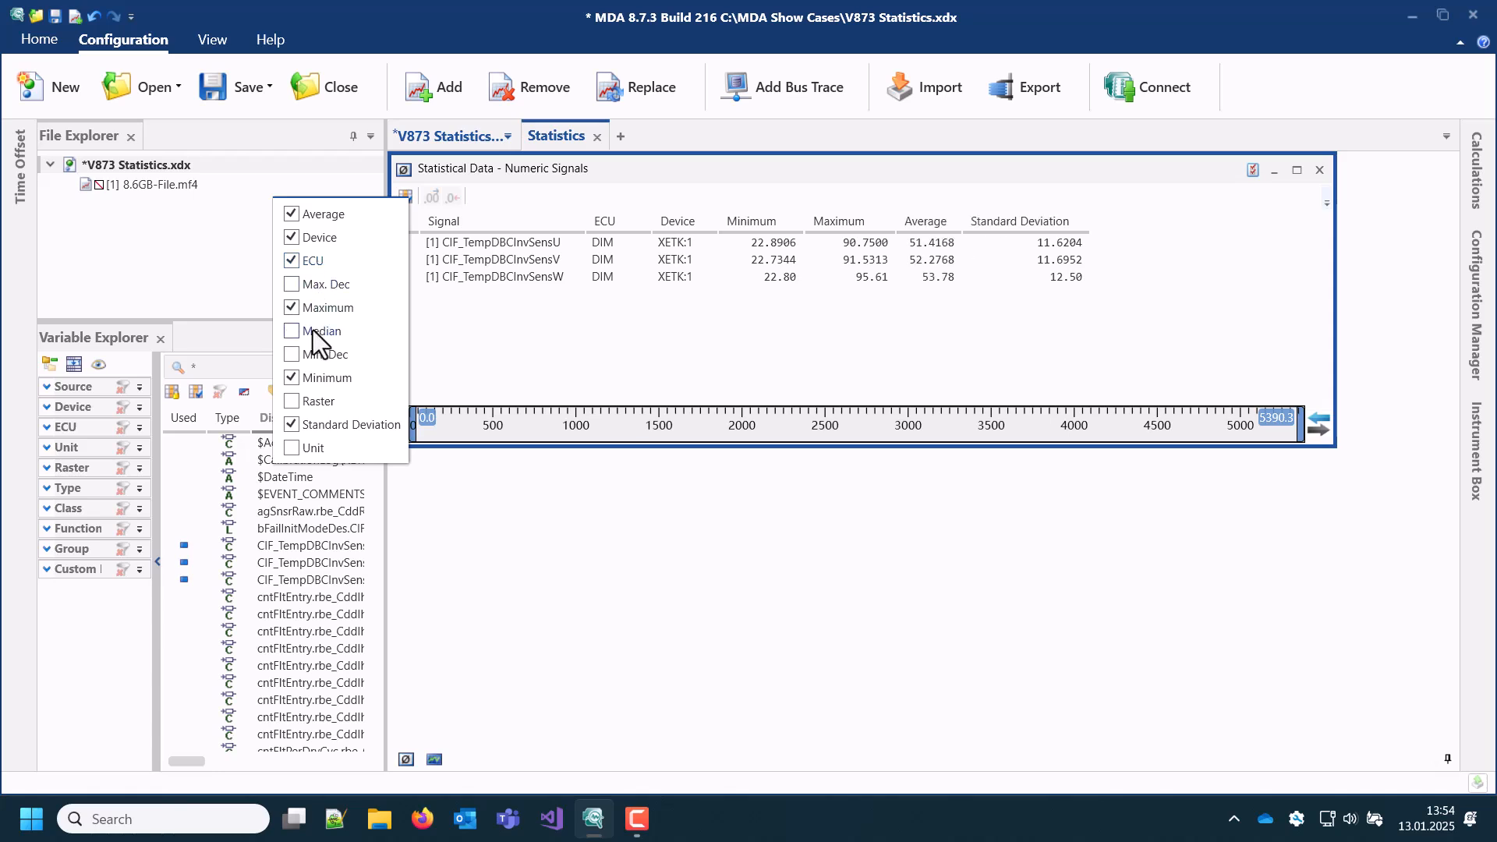
{"action": "left_click", "coordinate": [312, 330]}
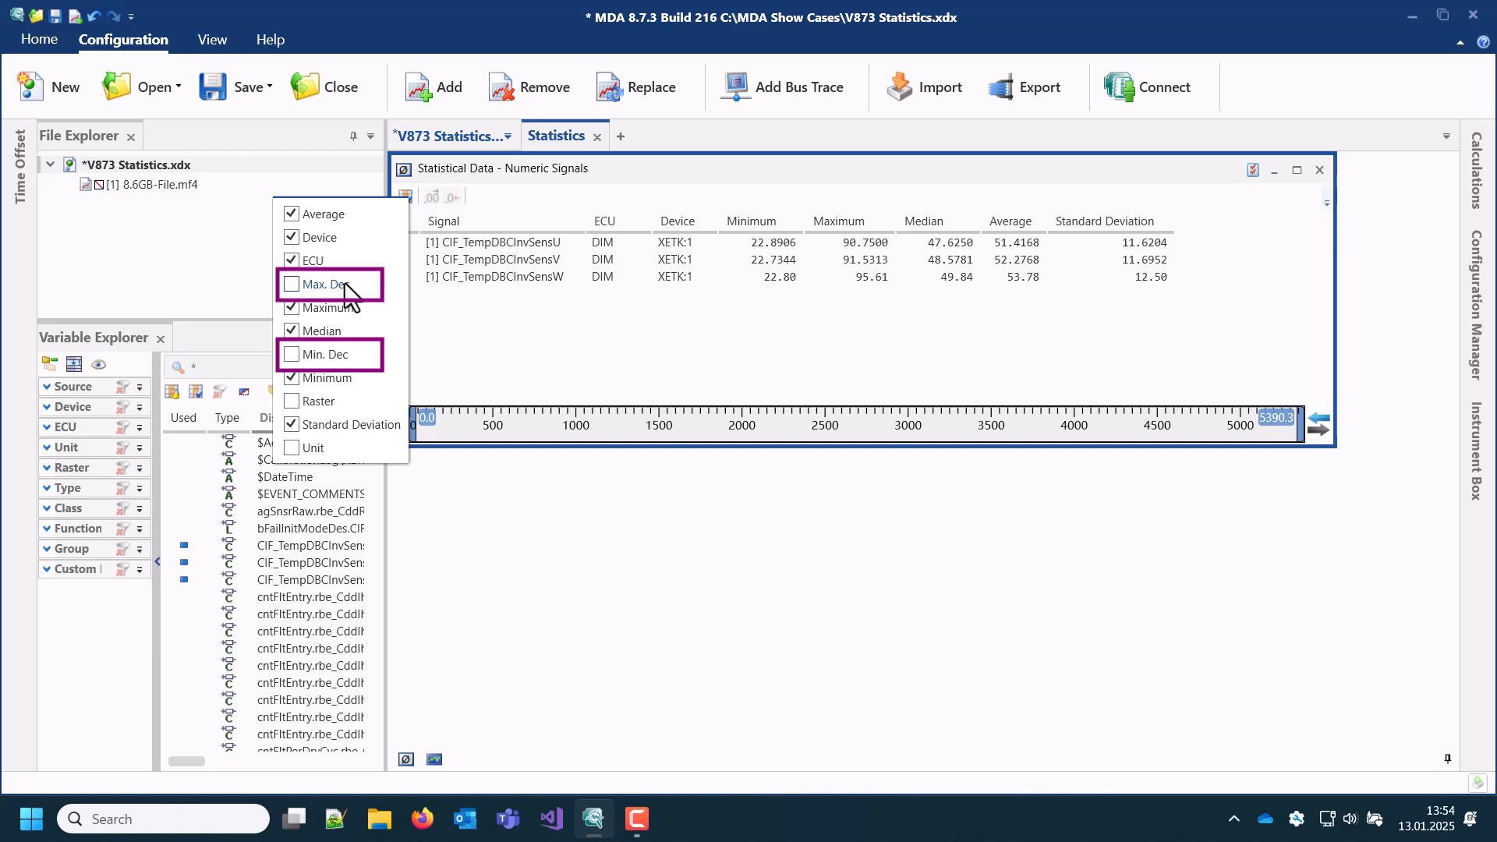
{"action": "left_click", "coordinate": [455, 492]}
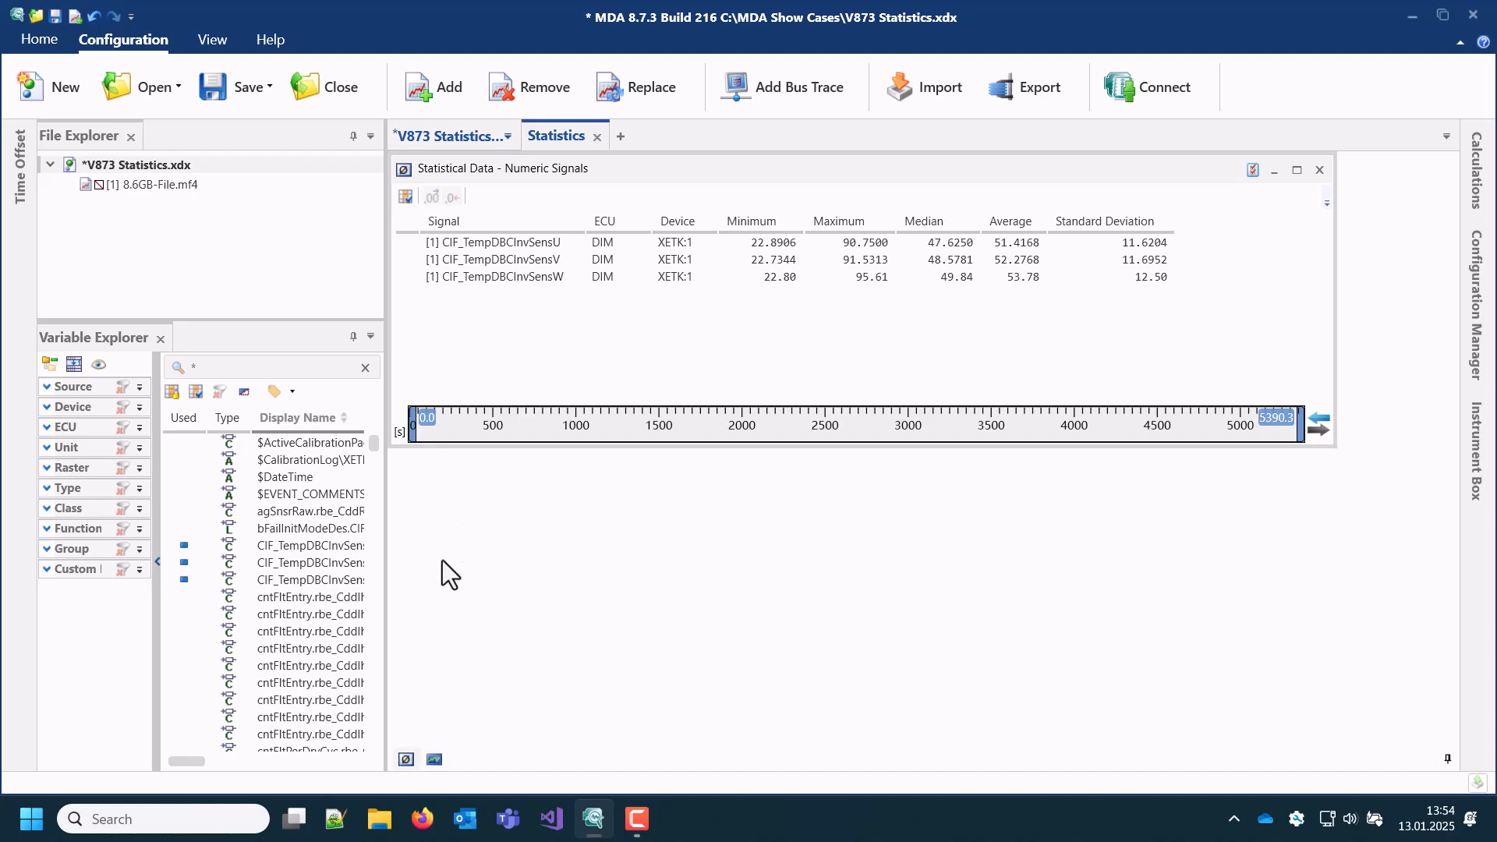
Step: Bring the Numerics + Enums statistics instrument to the front and open the signal information for DFES_stChk_[0]
{"action": "mouse_move", "coordinate": [404, 760]}
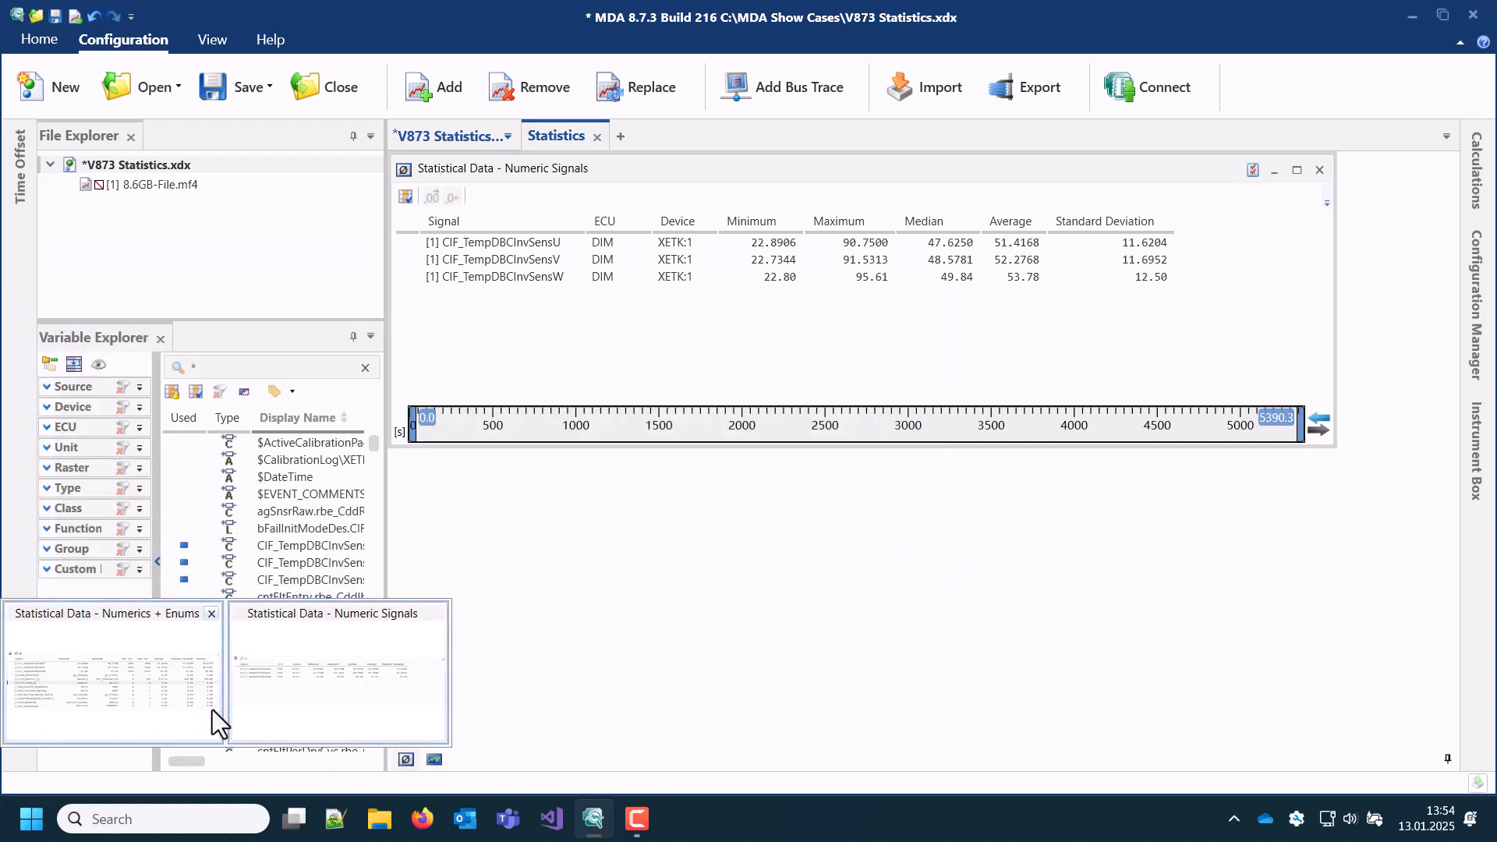
{"action": "left_click", "coordinate": [212, 709]}
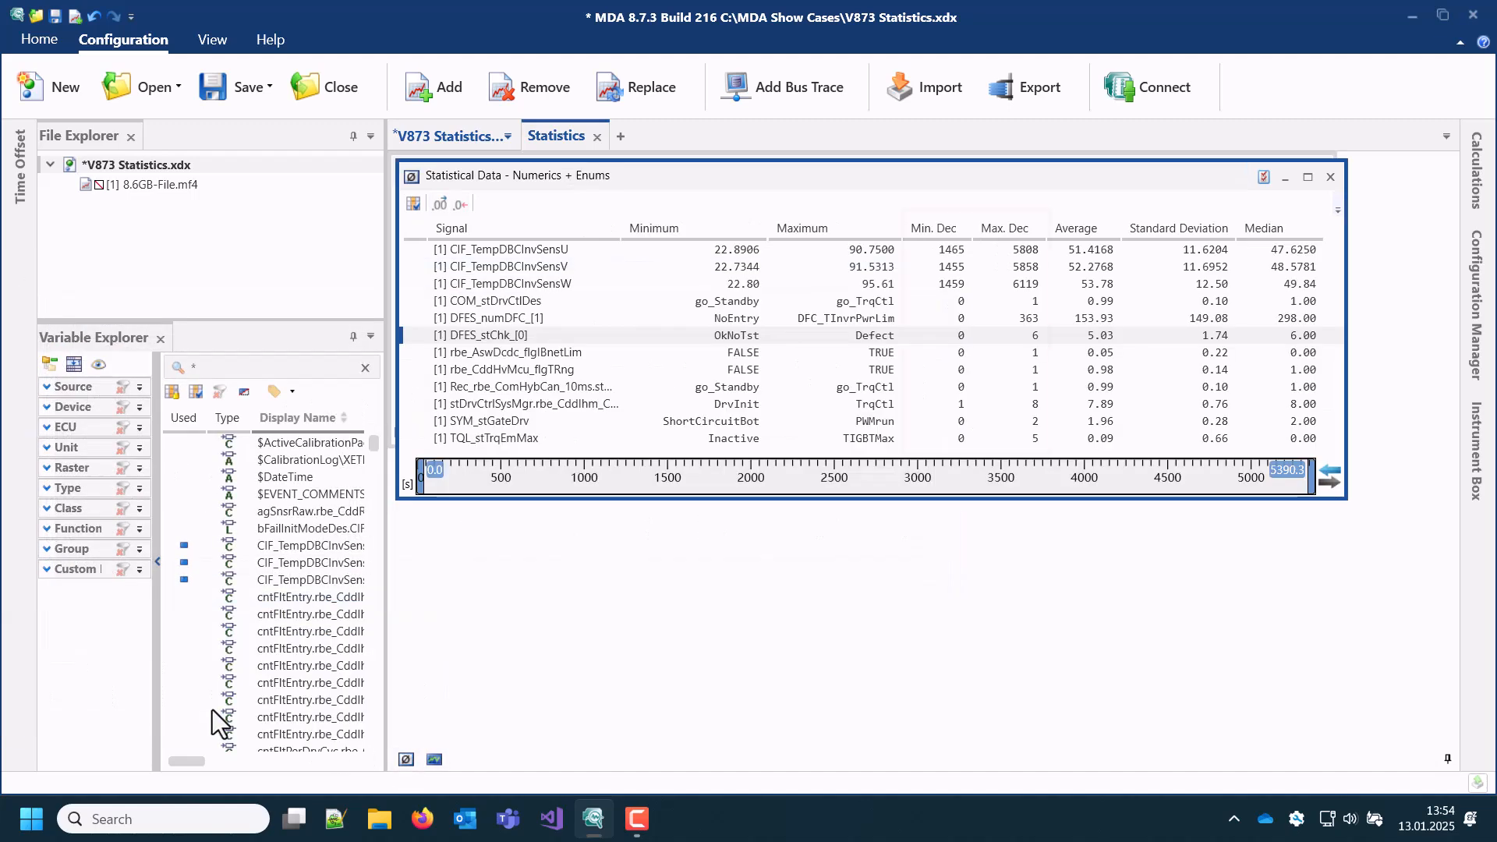
{"action": "right_click", "coordinate": [785, 335]}
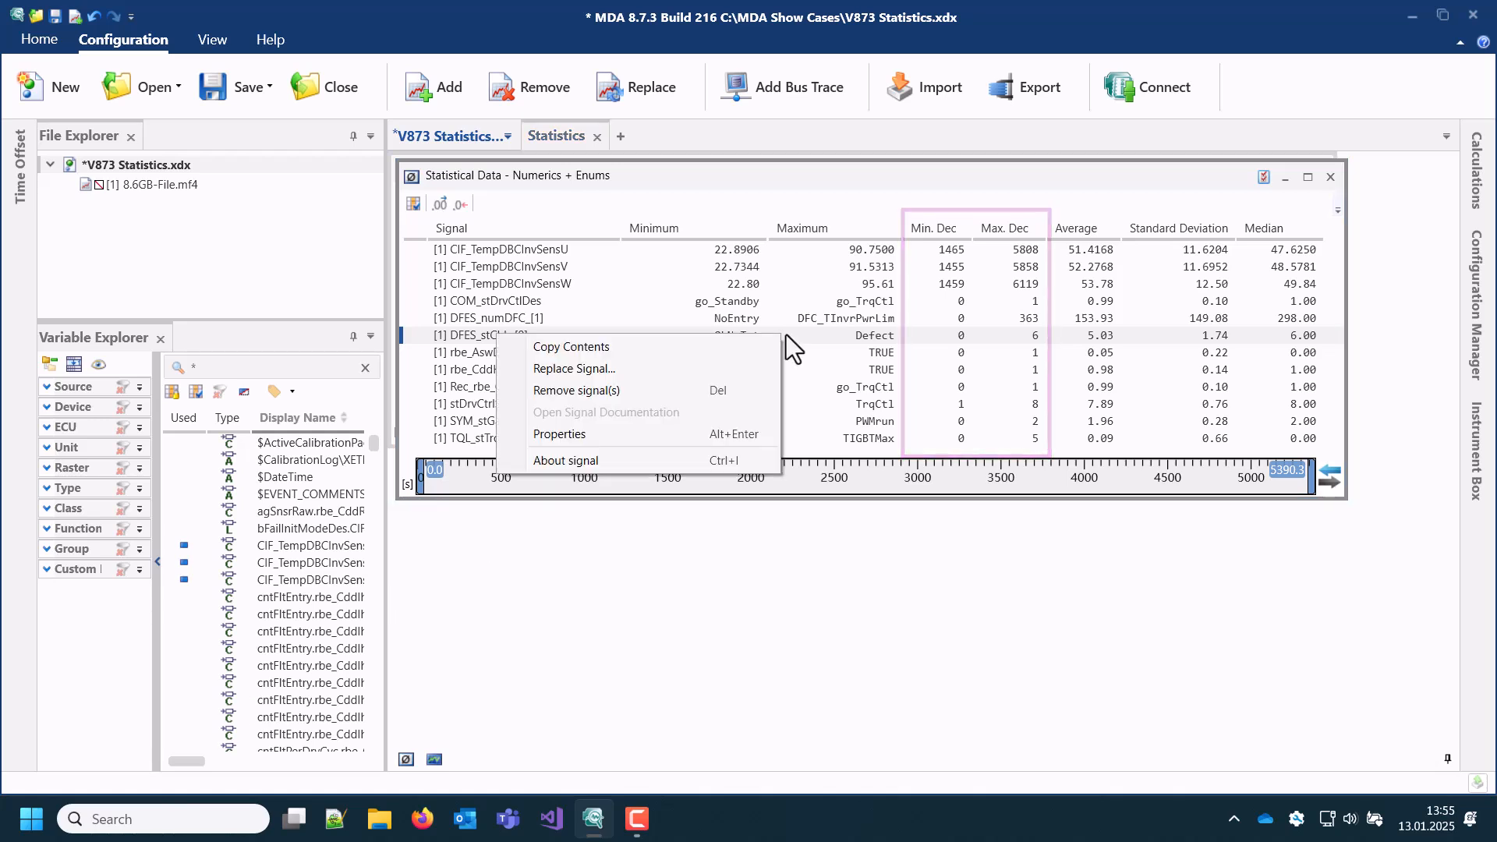
{"action": "left_click", "coordinate": [583, 461]}
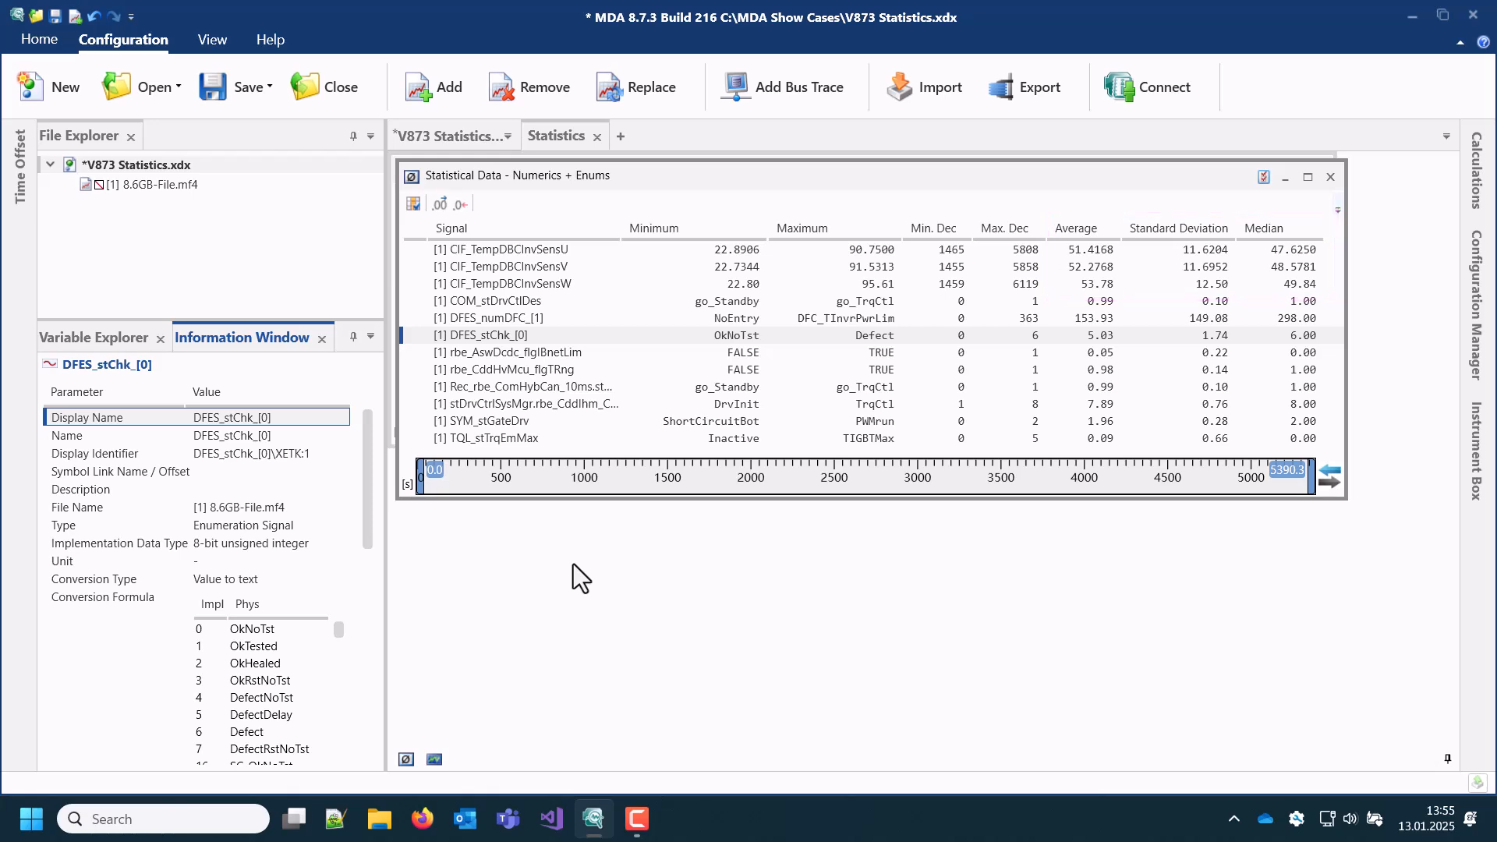
{"action": "left_click", "coordinate": [570, 568]}
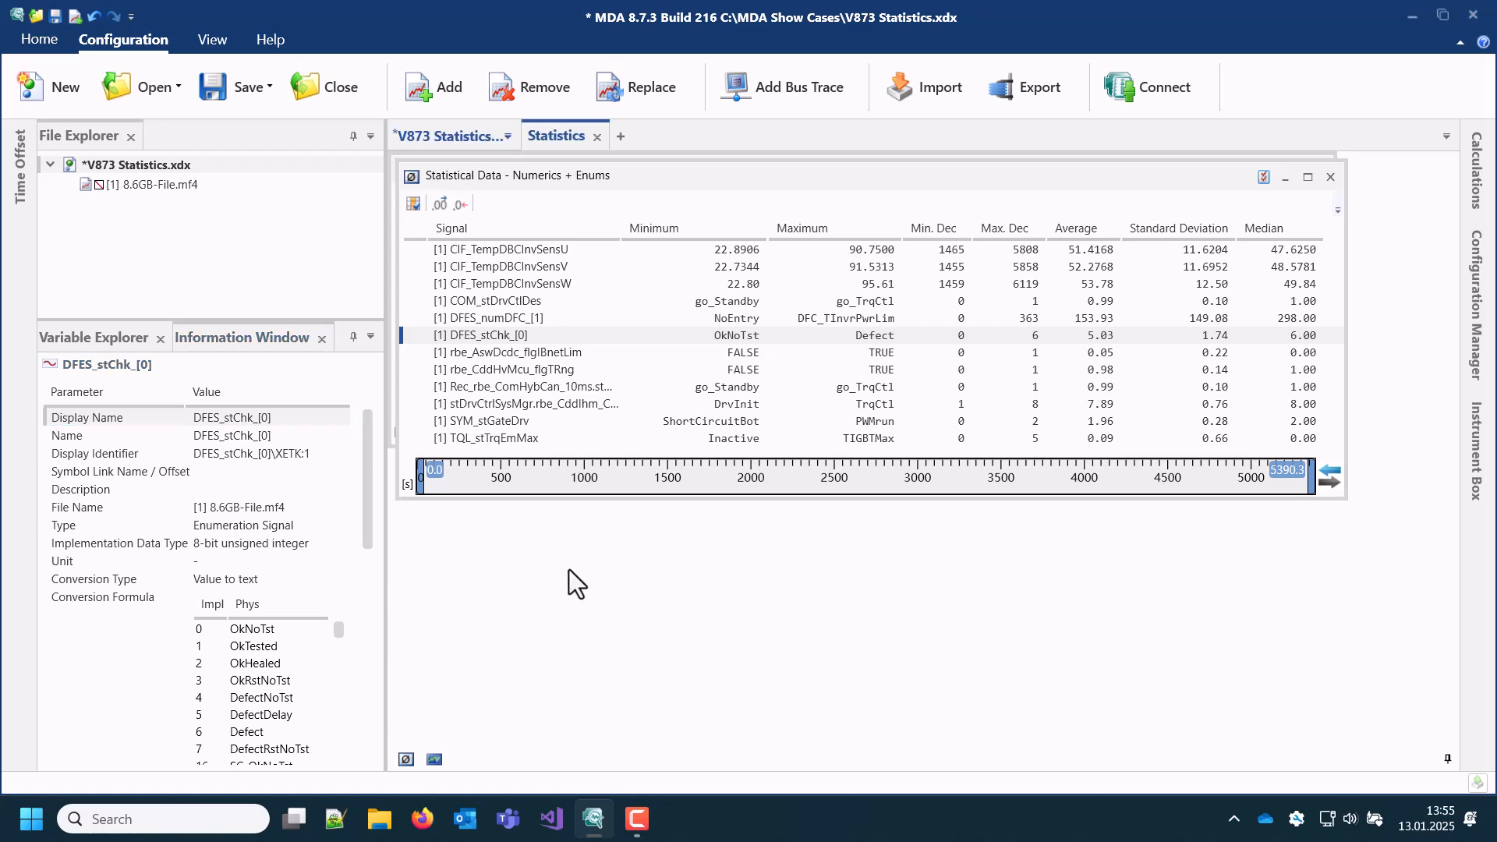
Step: Bring up the oscilloscope showing DFES_stChk_[0], synchronized with the other instruments, and zoom its time range to about 1905.6–2042.2 s
{"action": "left_click", "coordinate": [433, 759]}
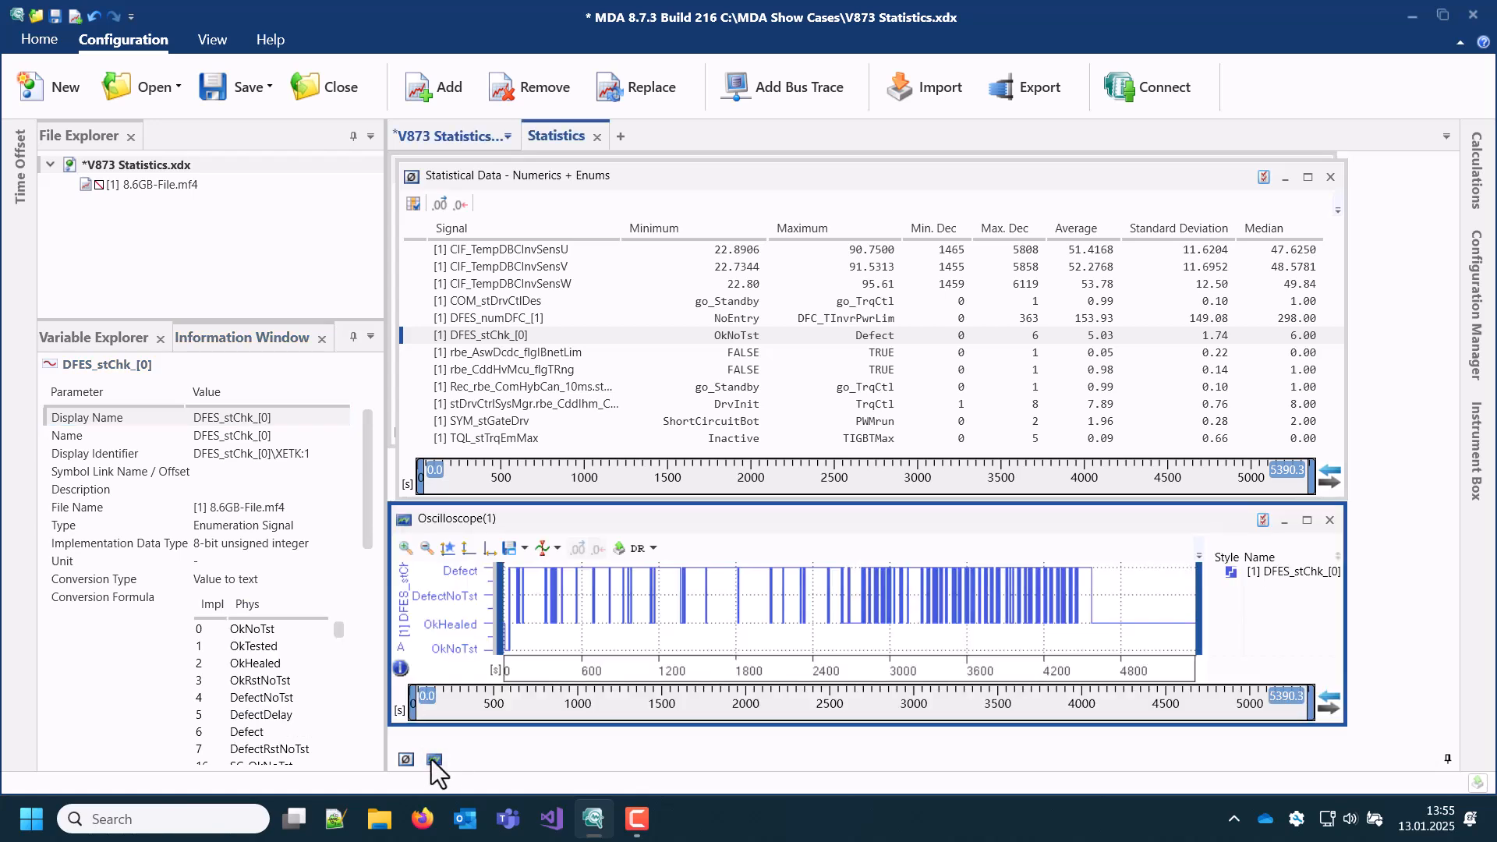
{"action": "left_click", "coordinate": [1326, 704]}
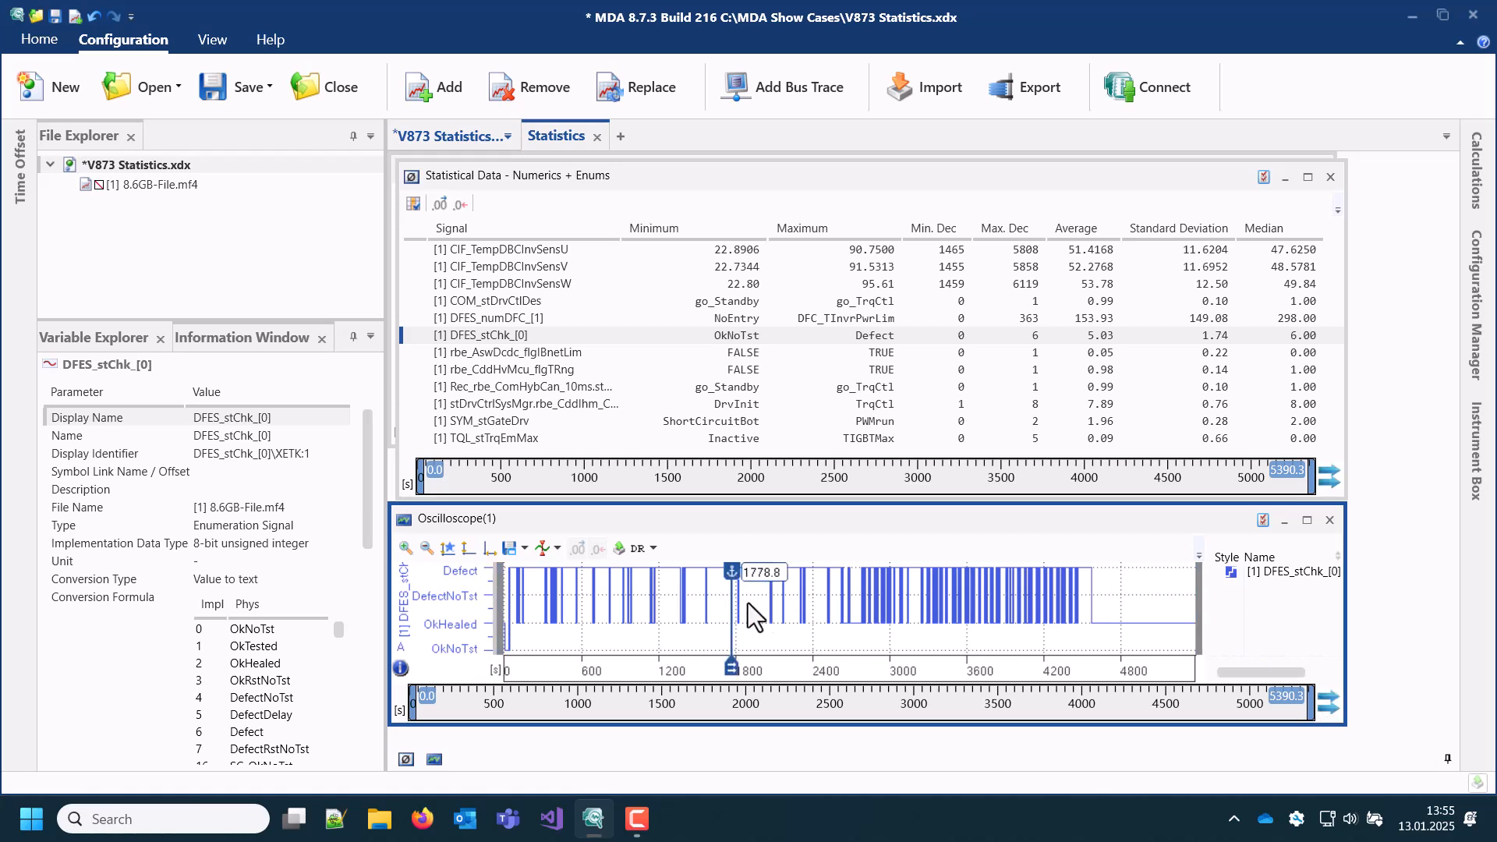
{"action": "left_click_drag", "start_coordinate": [746, 602], "coordinate": [765, 600]}
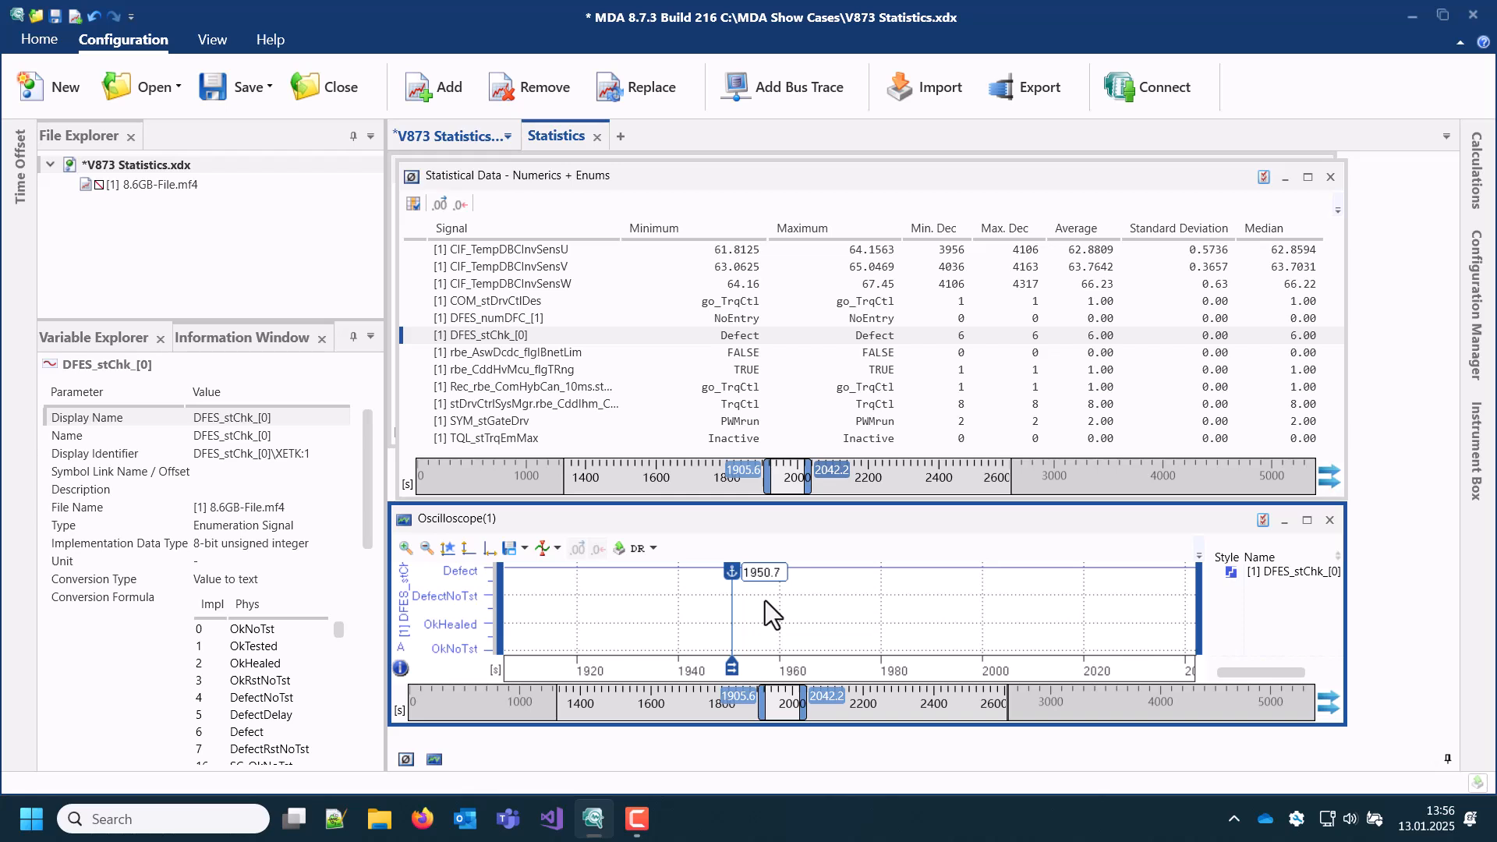
Step: Copy the contents of the DFES_stChk_[0] row from the Numerics + Enums statistics
{"action": "left_click", "coordinate": [737, 335]}
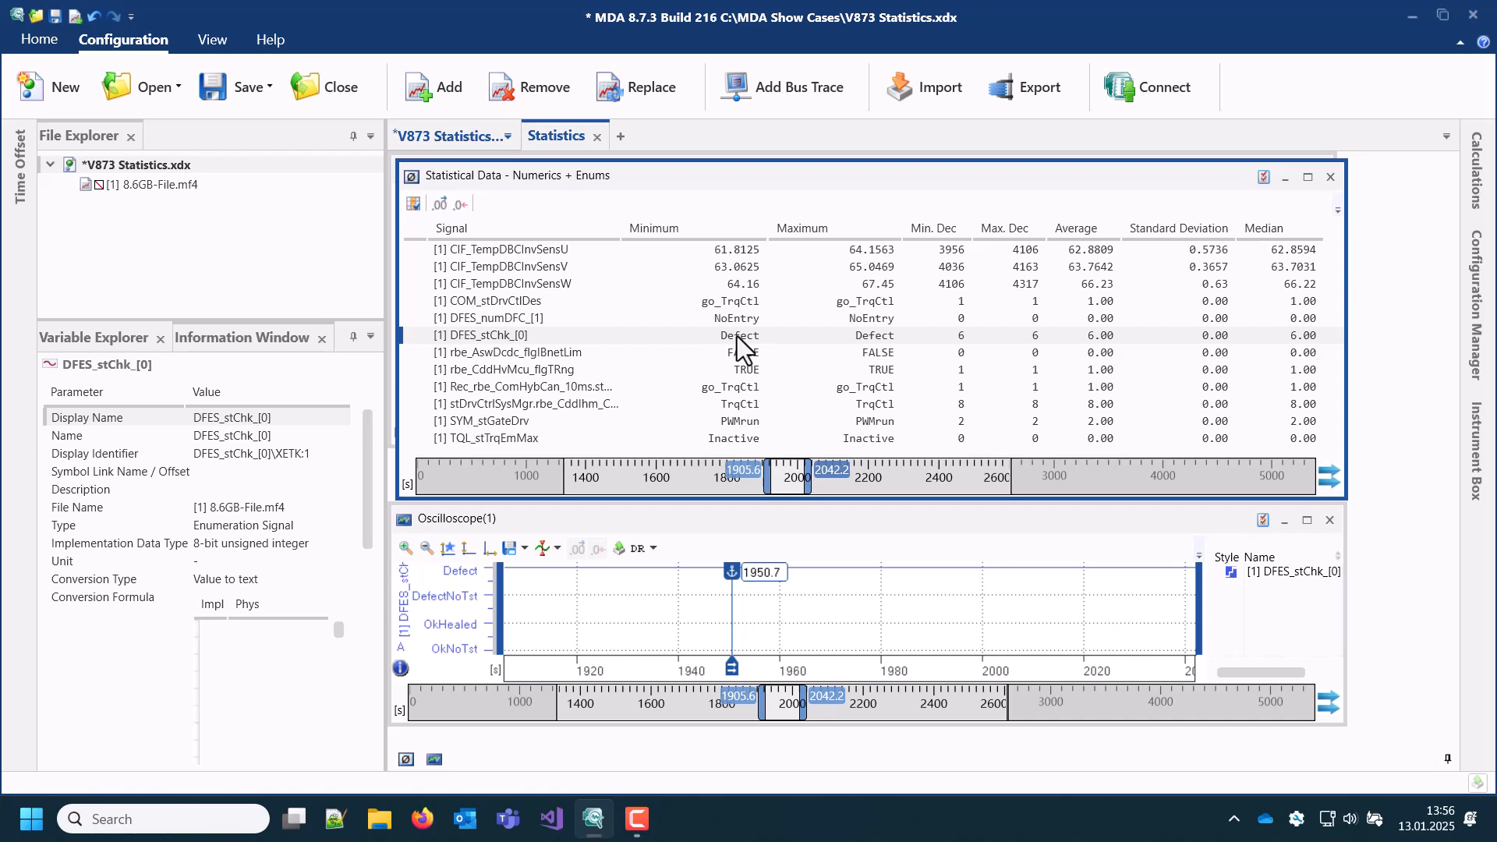
{"action": "right_click", "coordinate": [737, 335]}
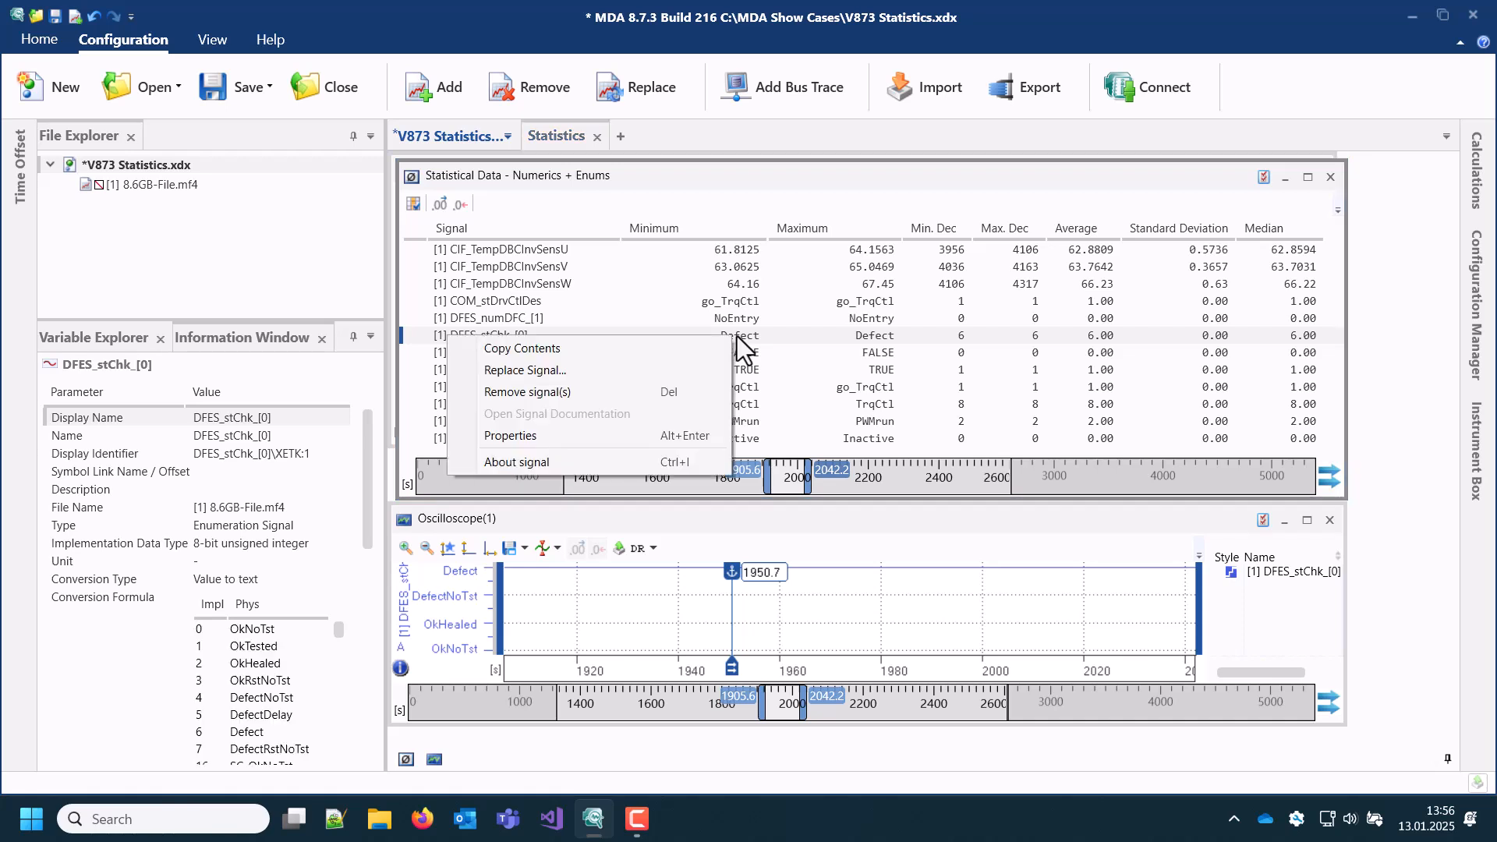
{"action": "left_click", "coordinate": [712, 348]}
Step: Open the information for the V873 Statistics.xdx configuration and paste the copied statistics row into its description
{"action": "left_click", "coordinate": [172, 170]}
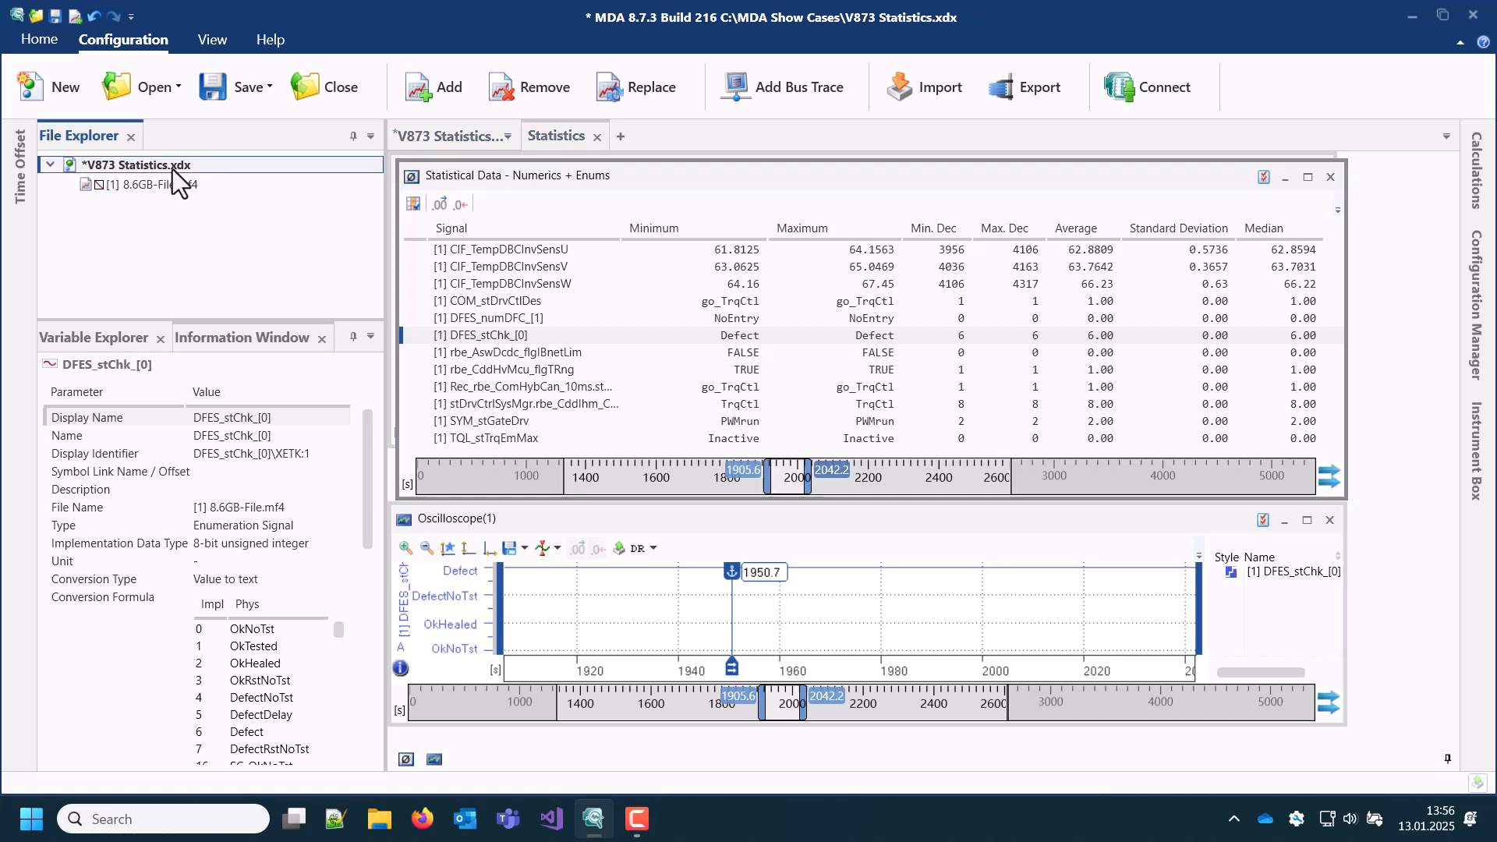
{"action": "right_click", "coordinate": [173, 170]}
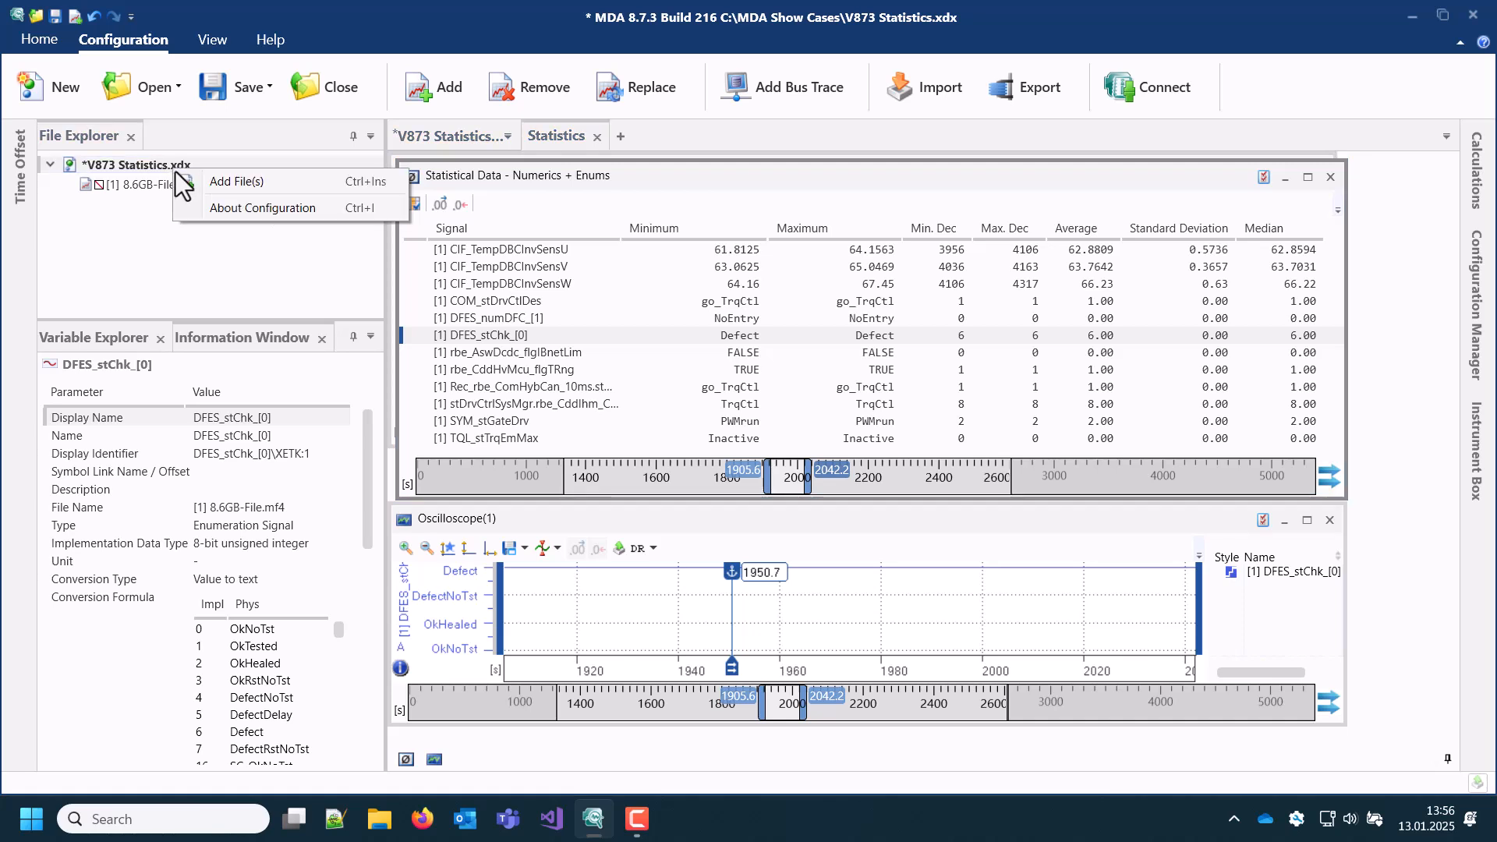
{"action": "left_click", "coordinate": [219, 206]}
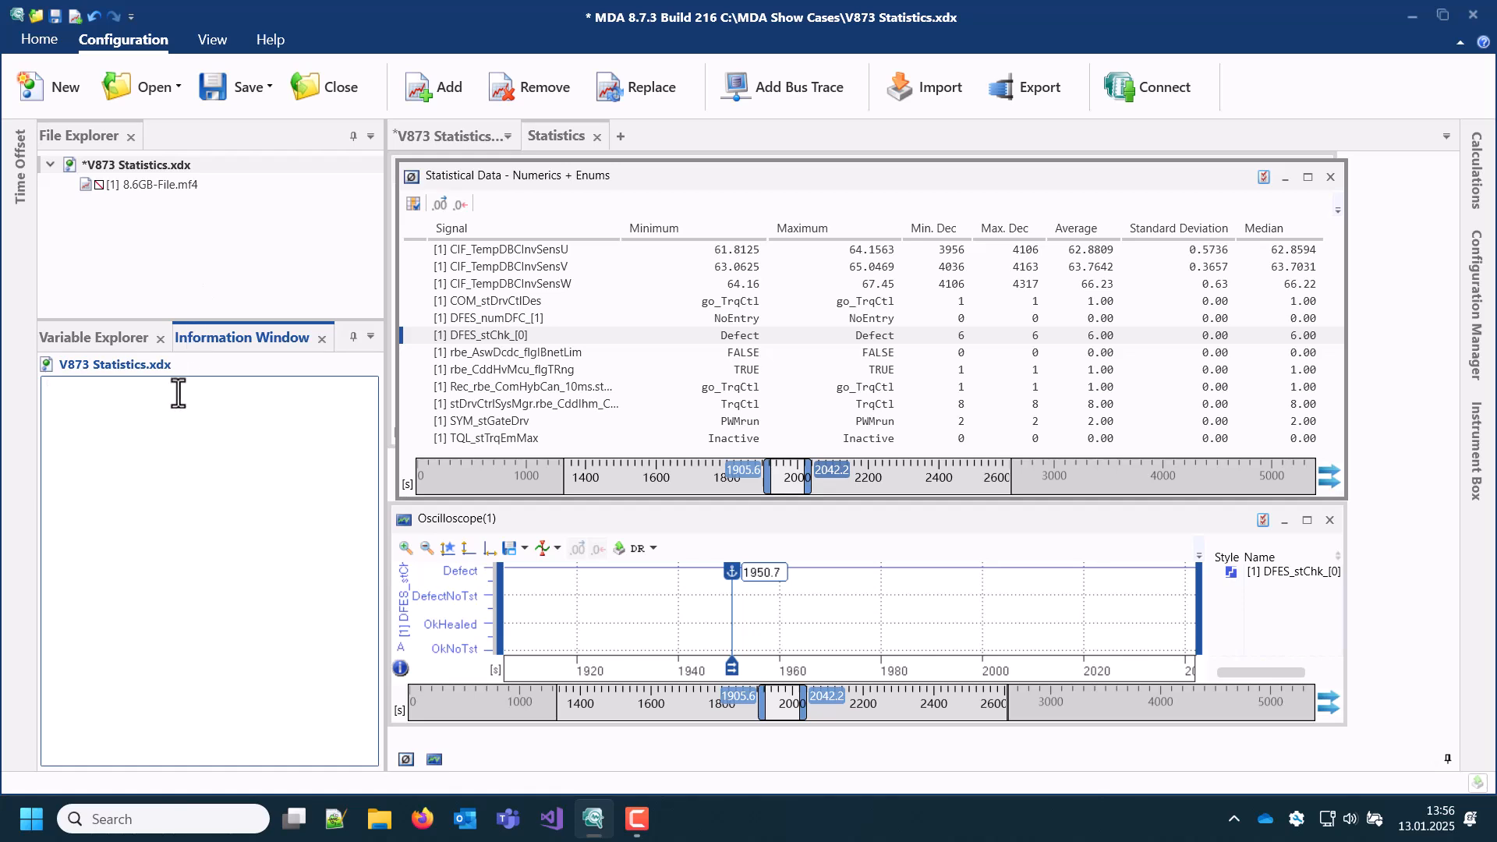
{"action": "type", "text": "Signal Minimum Maximum Min. Dec Max. Dec Average Standard Deviation Median [1] DFES_stChk_[0] Defect Defect 6,00 6,00 6,00 0,00 6,00"}
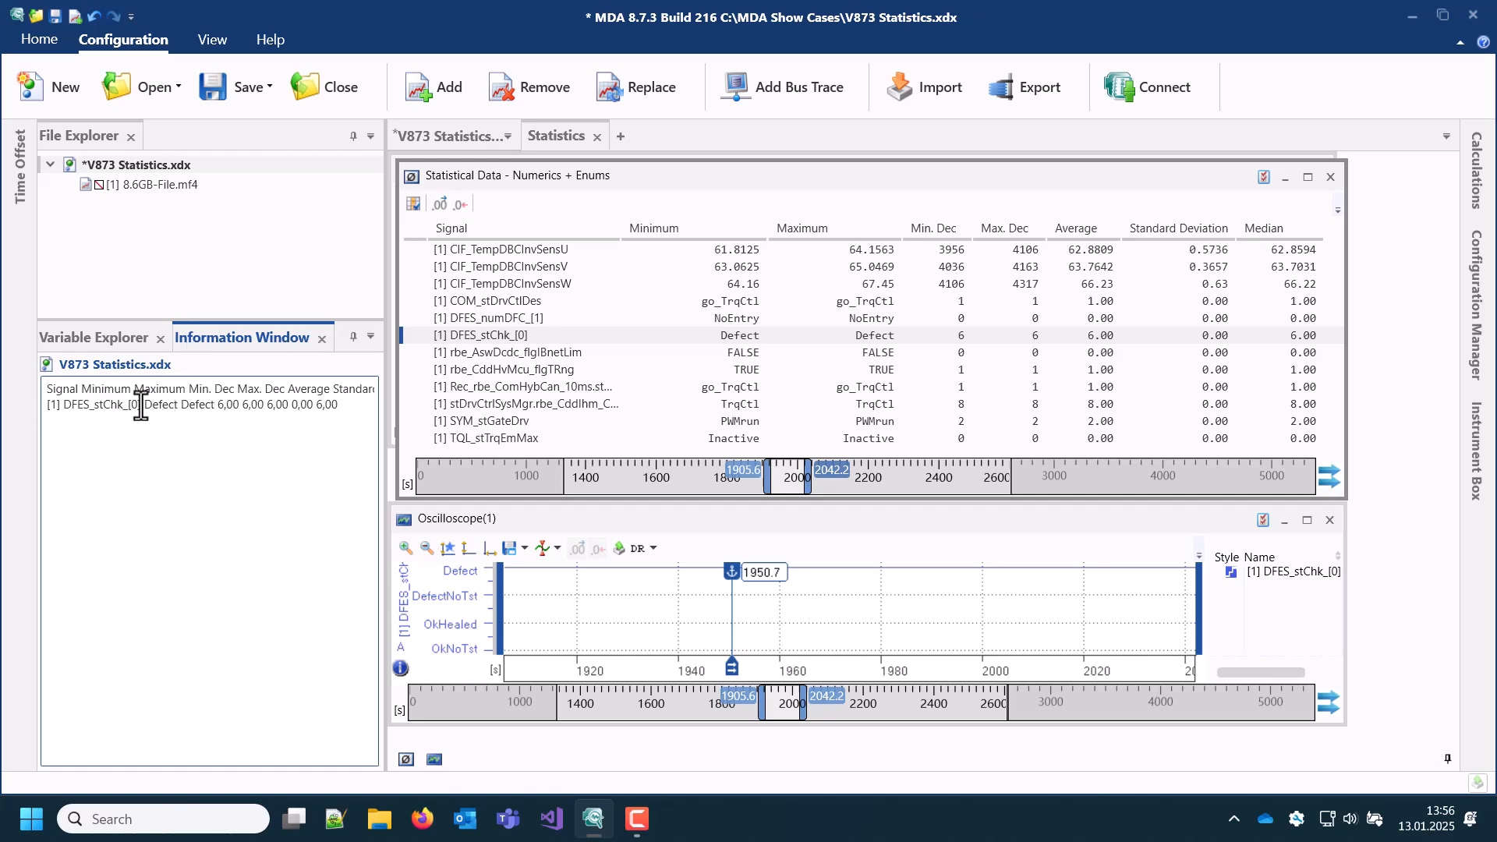
{"action": "left_click_drag", "start_coordinate": [143, 403], "coordinate": [216, 403]}
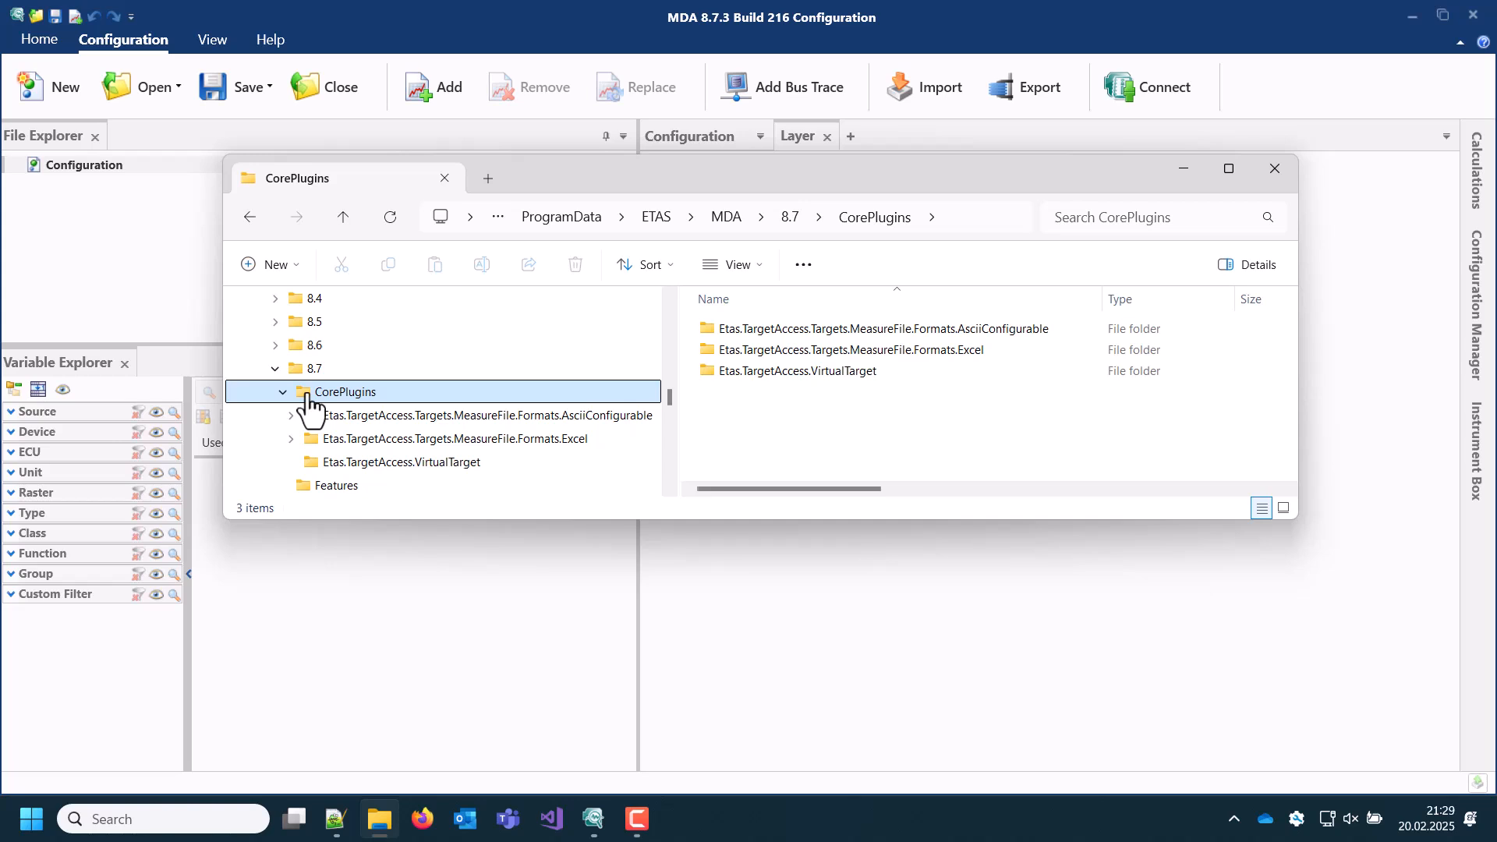
Step: Locate exampleAsciiFormat.ini in the Examples folder of the MDA 8.7 AsciiConfigurable plugin and view its contents in Notepad++
{"action": "left_click", "coordinate": [364, 416]}
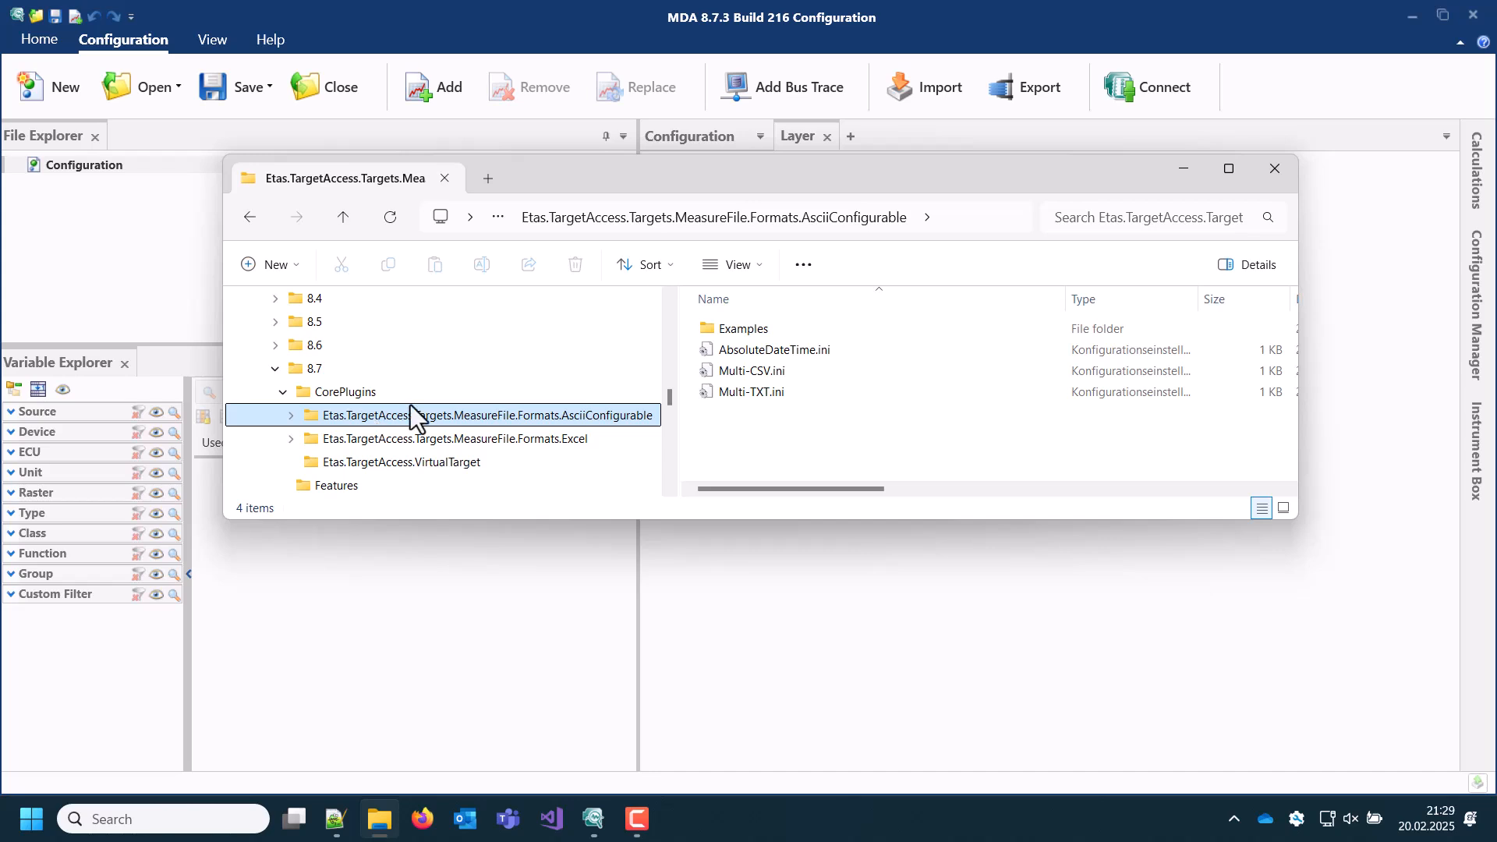
{"action": "double_click", "coordinate": [707, 329]}
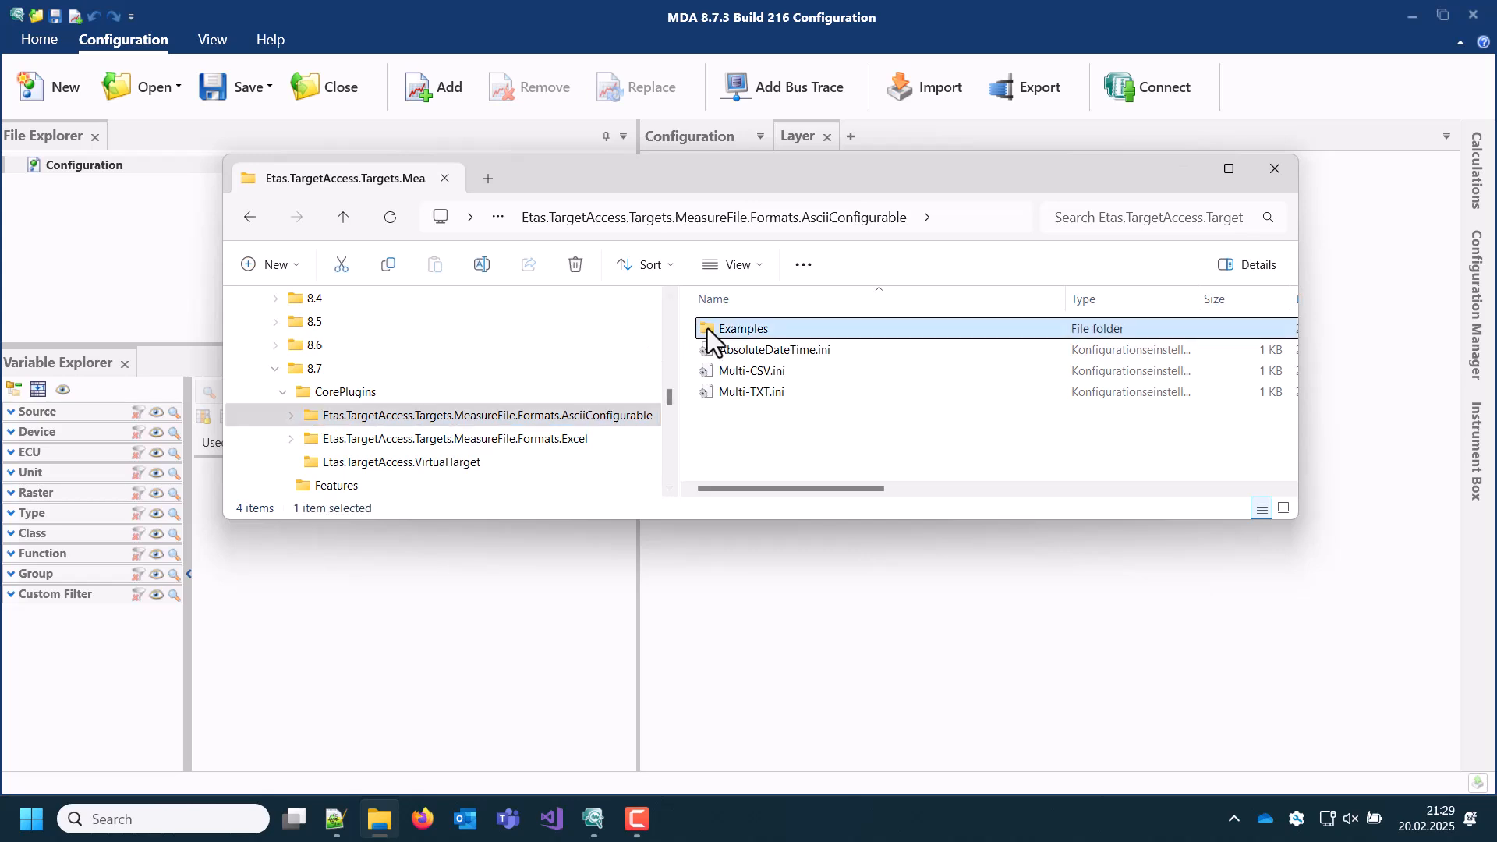
{"action": "left_click", "coordinate": [721, 349]}
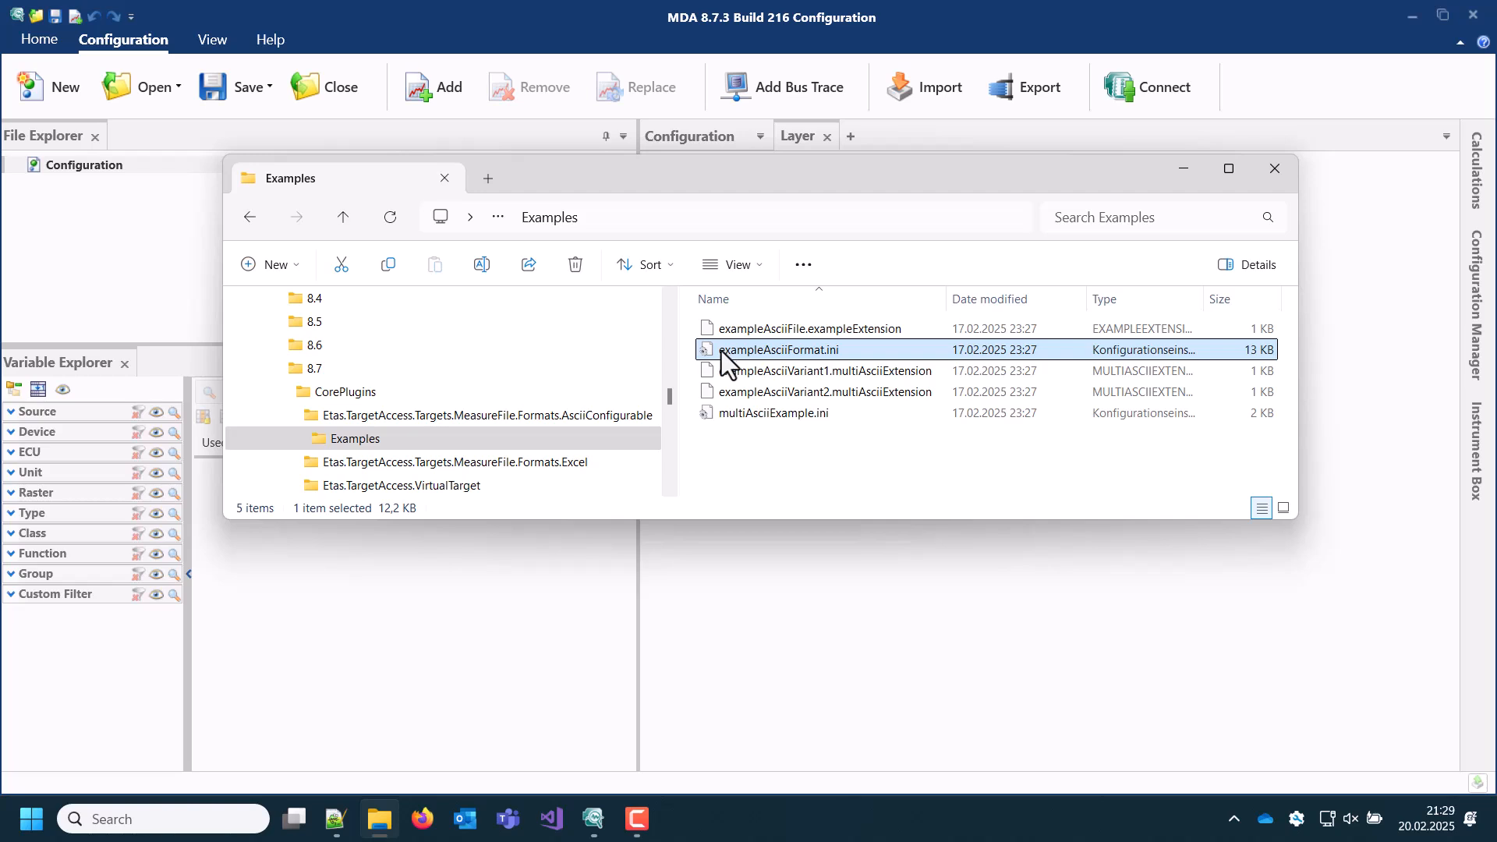
{"action": "left_click", "coordinate": [336, 819]}
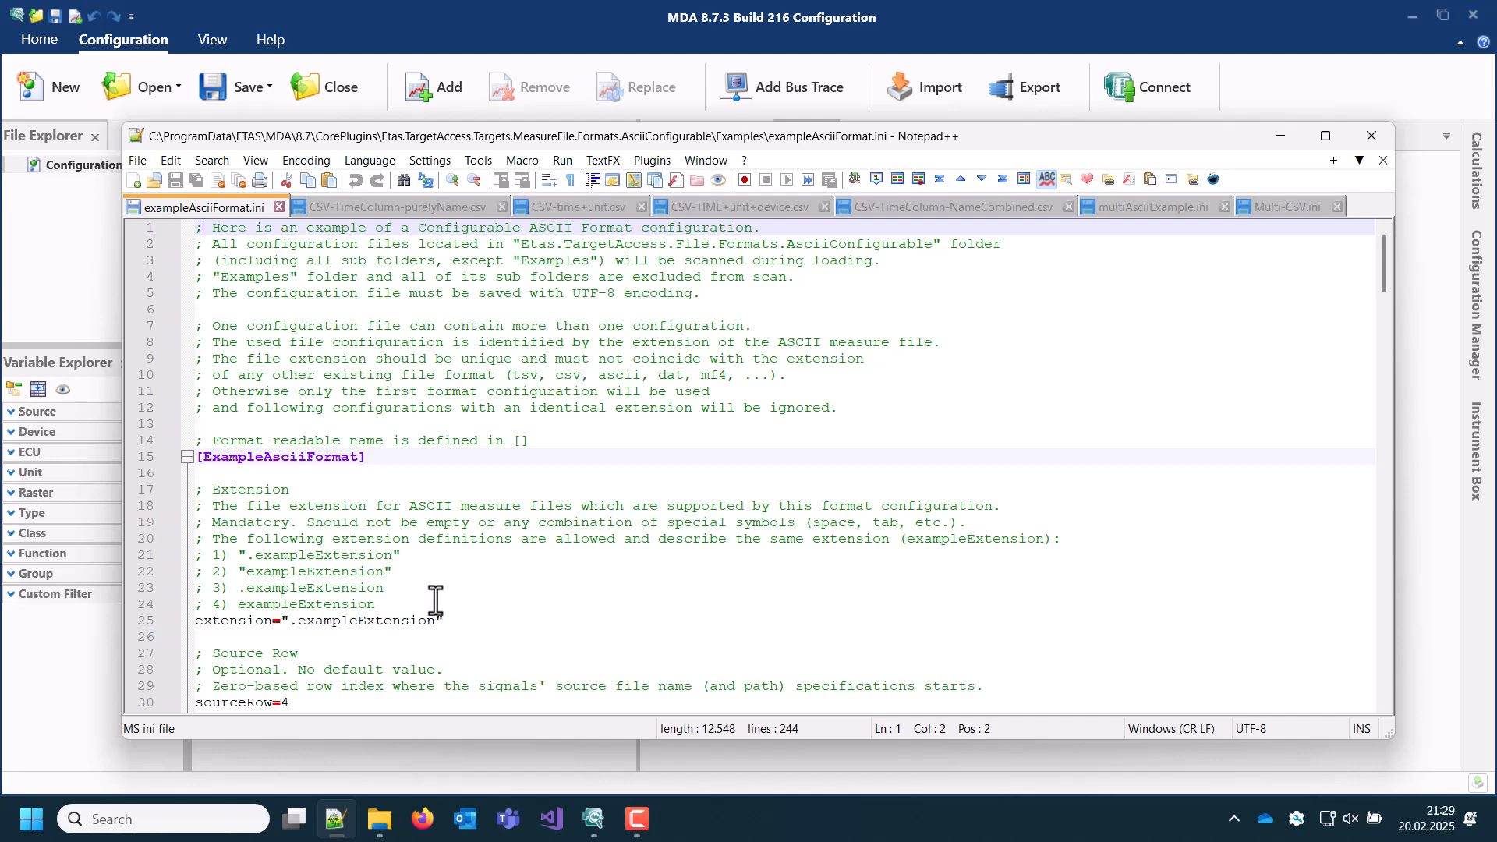
Step: Compare the header rows of the purelyName, time+unit, TIME+unit+device and NameCombined CSV files in Notepad++
{"action": "left_click", "coordinate": [419, 209]}
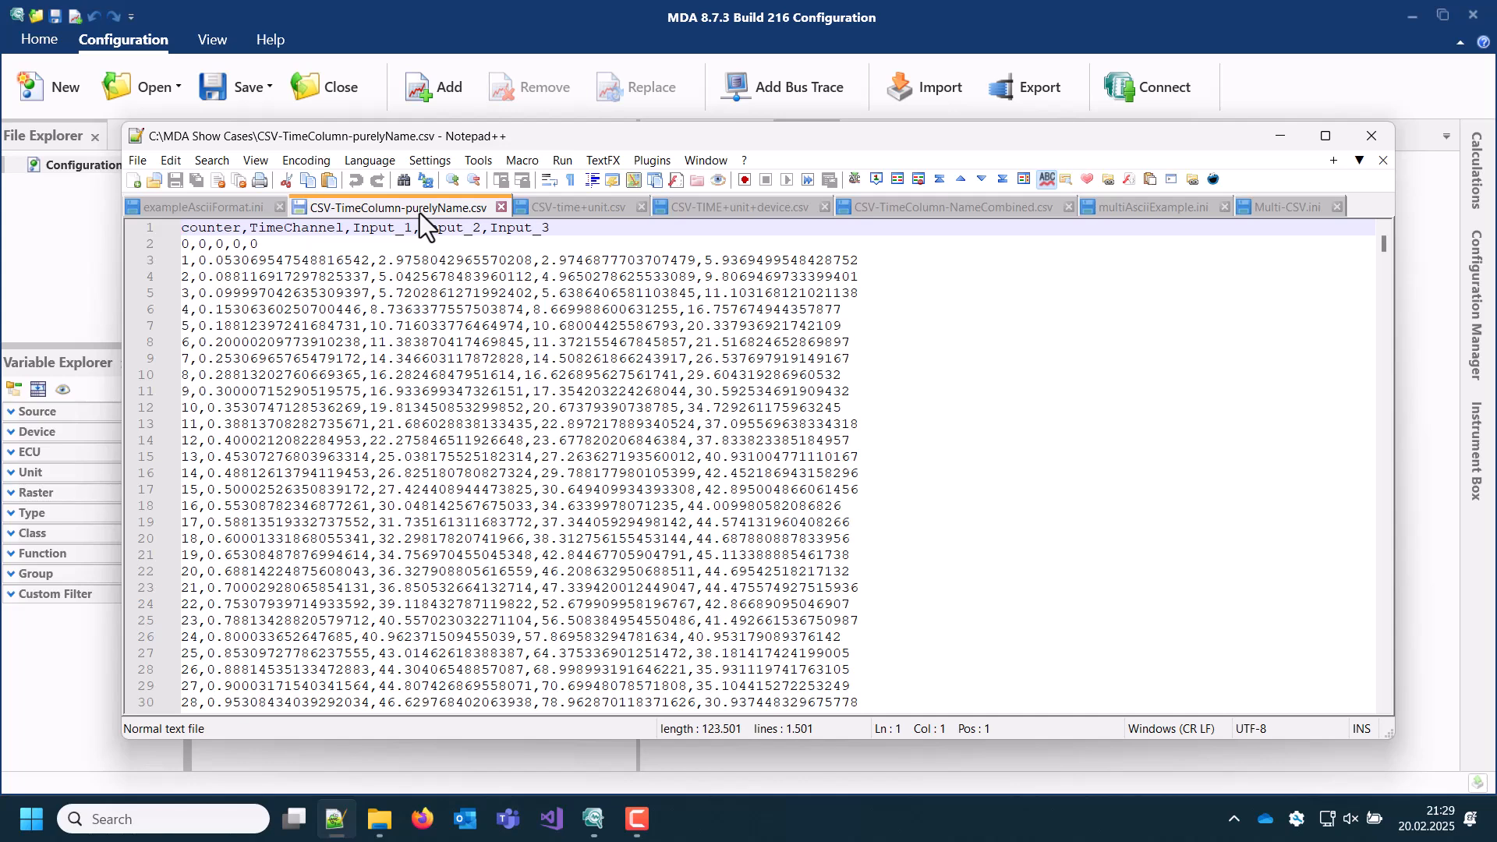
{"action": "left_click", "coordinate": [572, 207]}
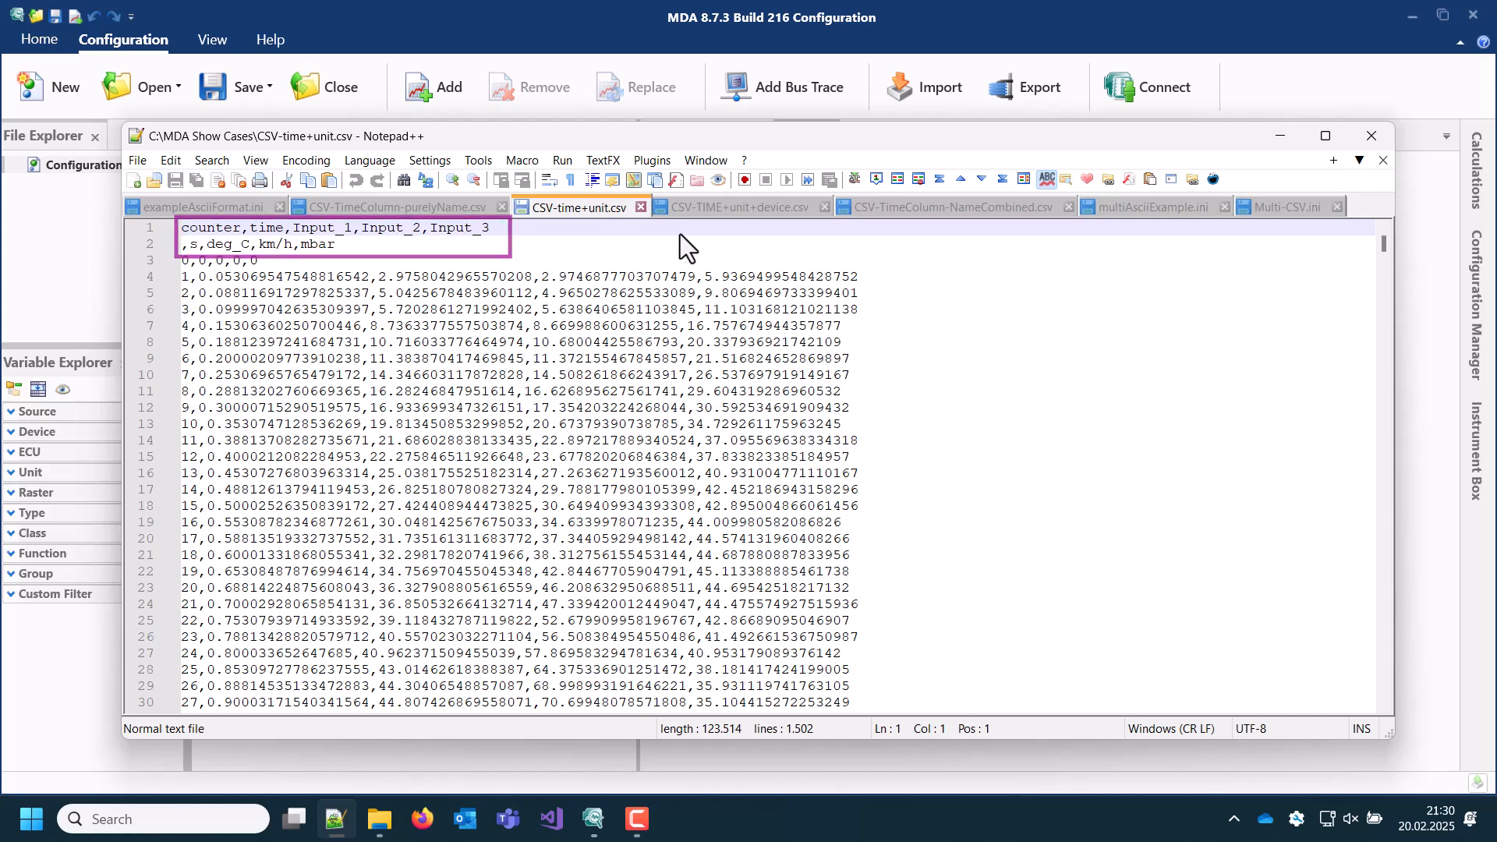
{"action": "left_click", "coordinate": [744, 213]}
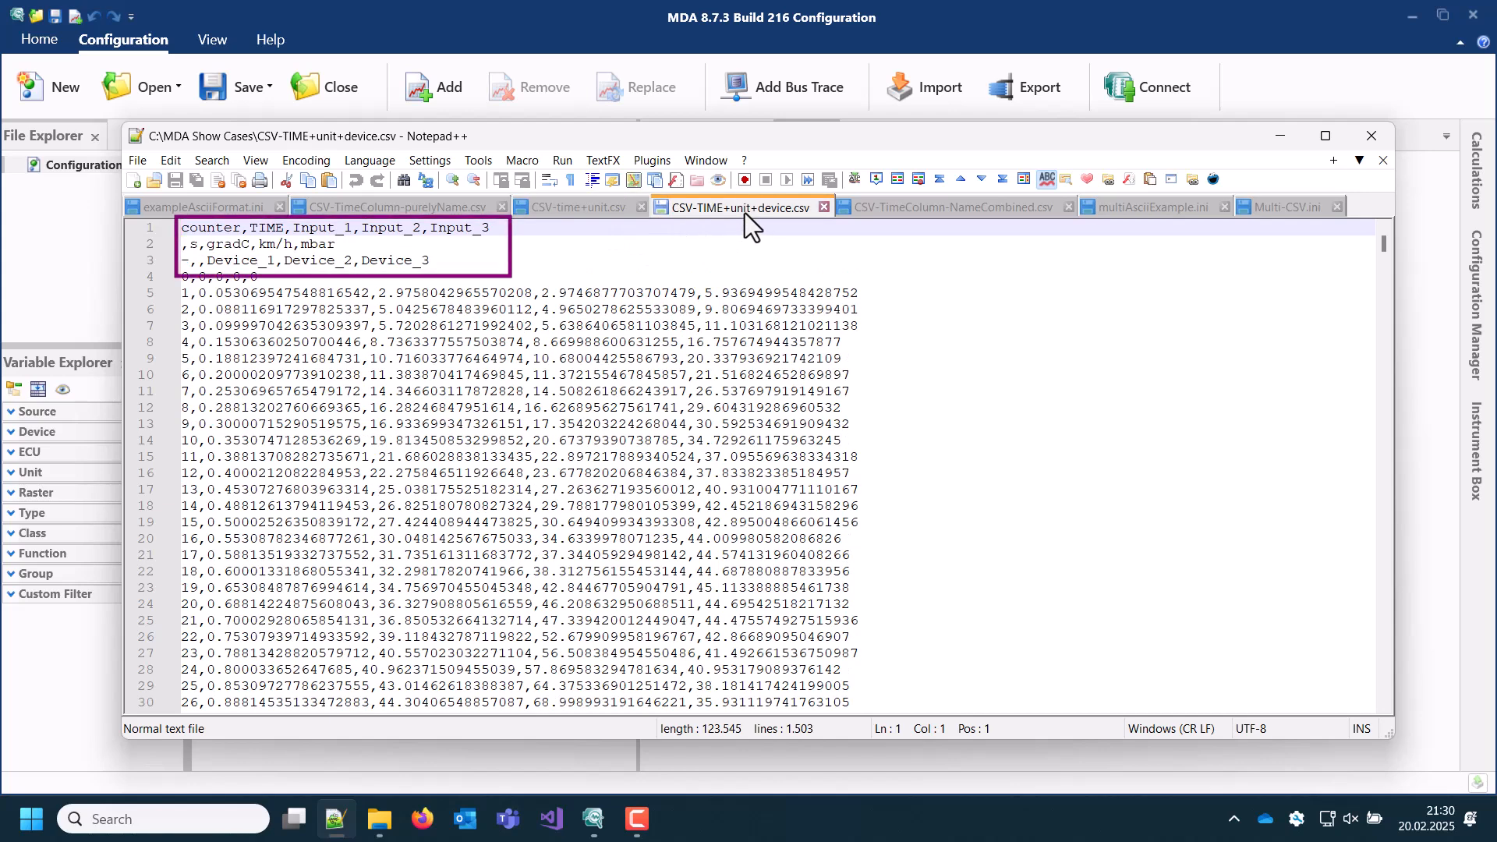
{"action": "left_click", "coordinate": [898, 211]}
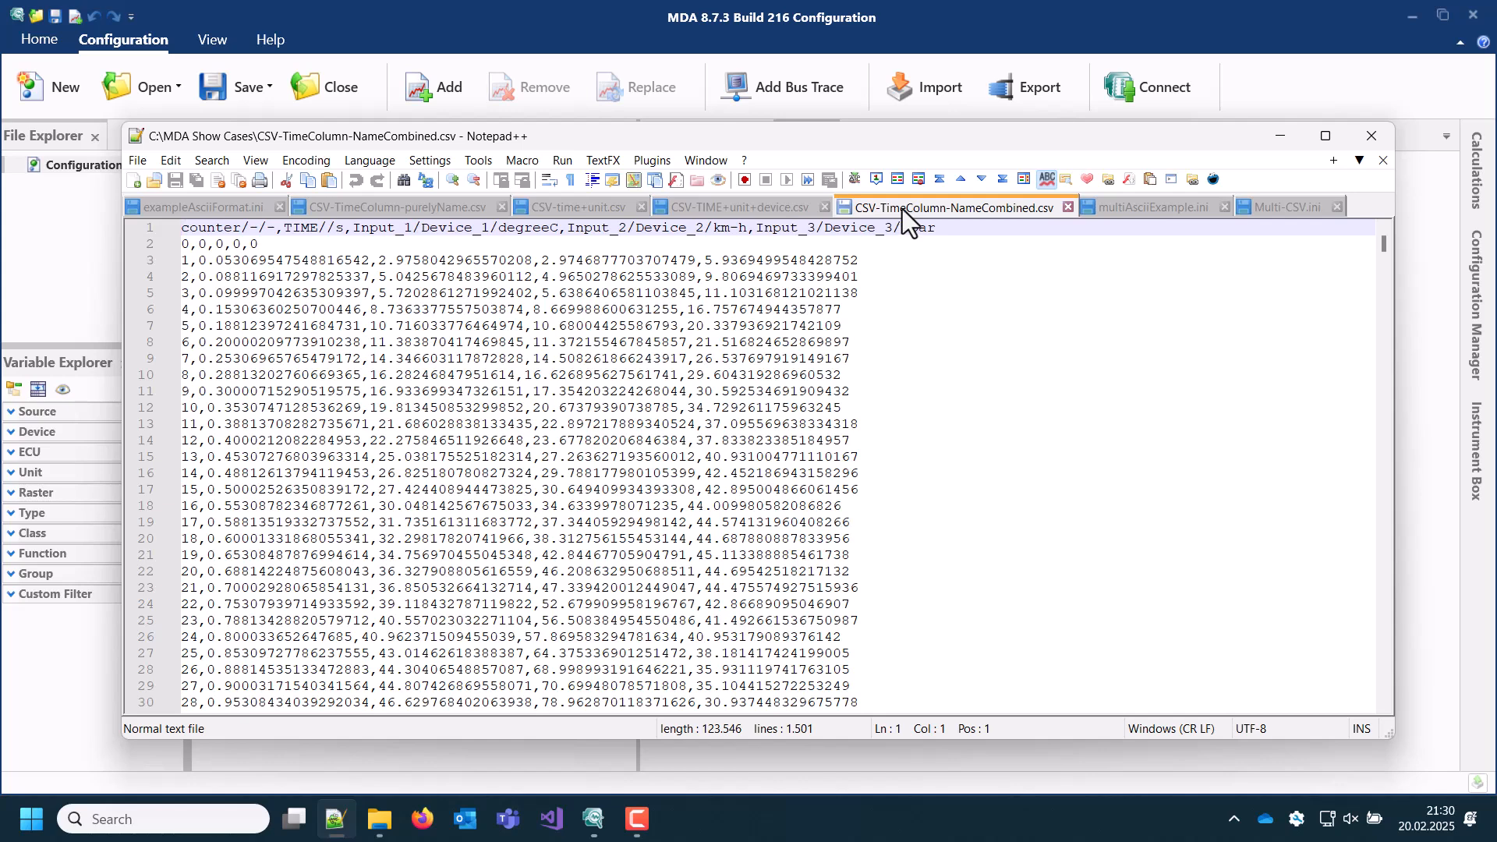
Step: Review multiAsciiExample.ini and Multi-CSV.ini, highlighting the COMMON settings and the CSV-TIME+CombinedName variant in the latter
{"action": "left_click", "coordinate": [1129, 212]}
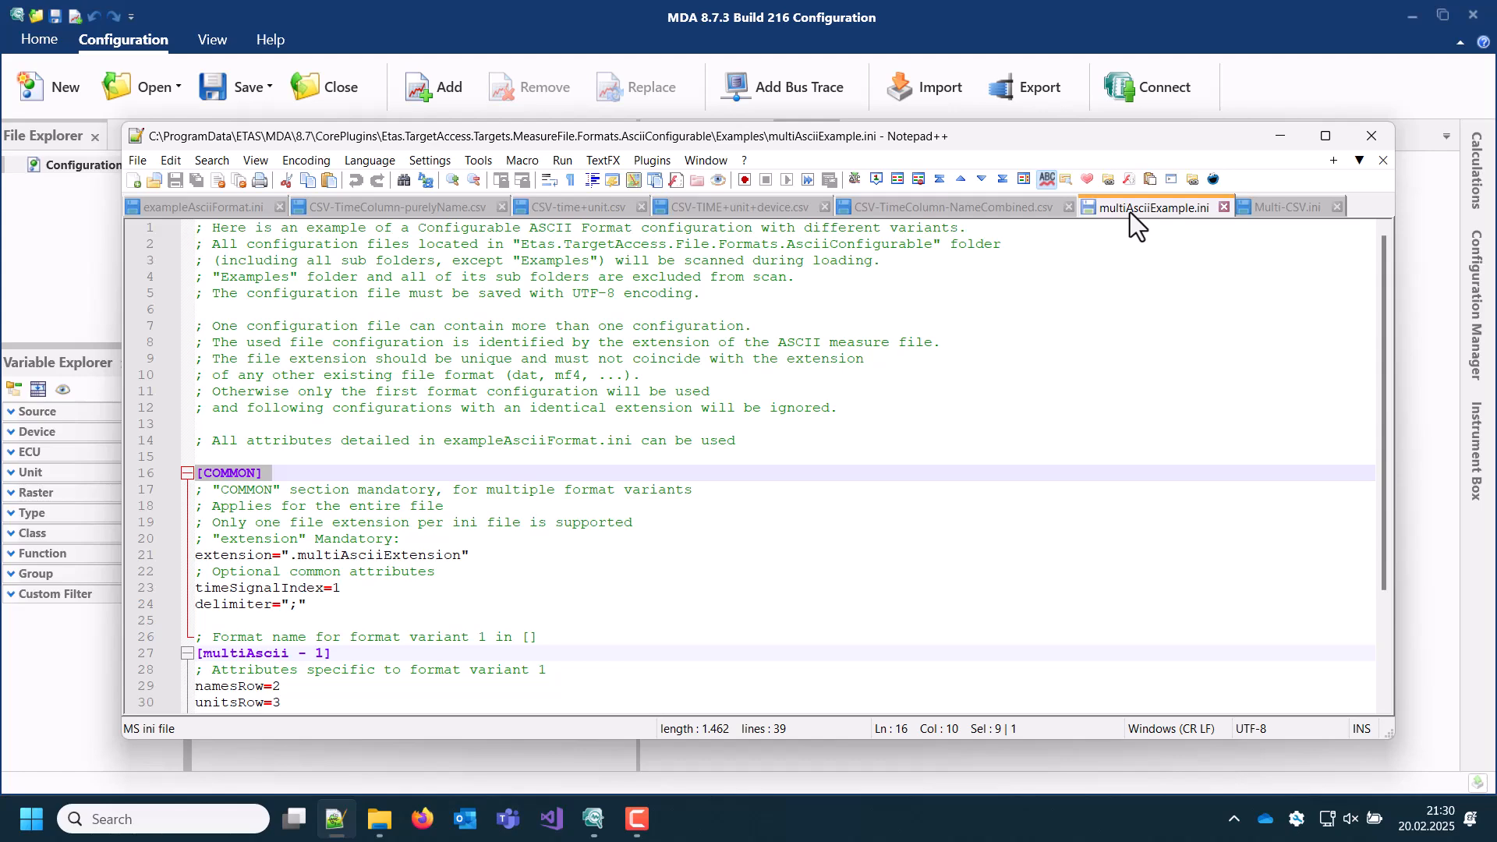
{"action": "left_click", "coordinate": [1289, 213]}
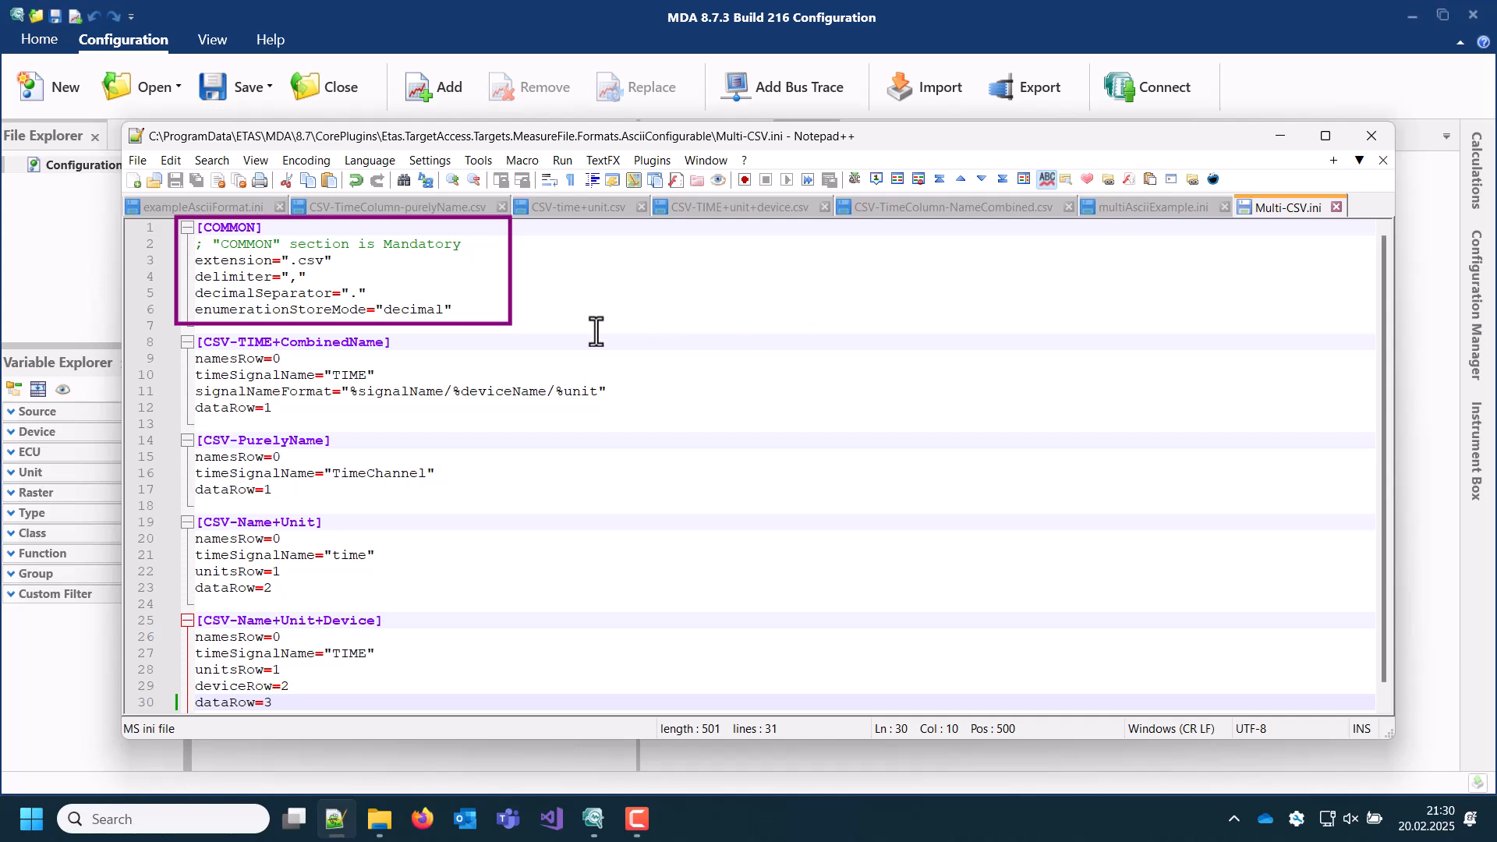
{"action": "left_click_drag", "start_coordinate": [500, 329], "coordinate": [195, 263]}
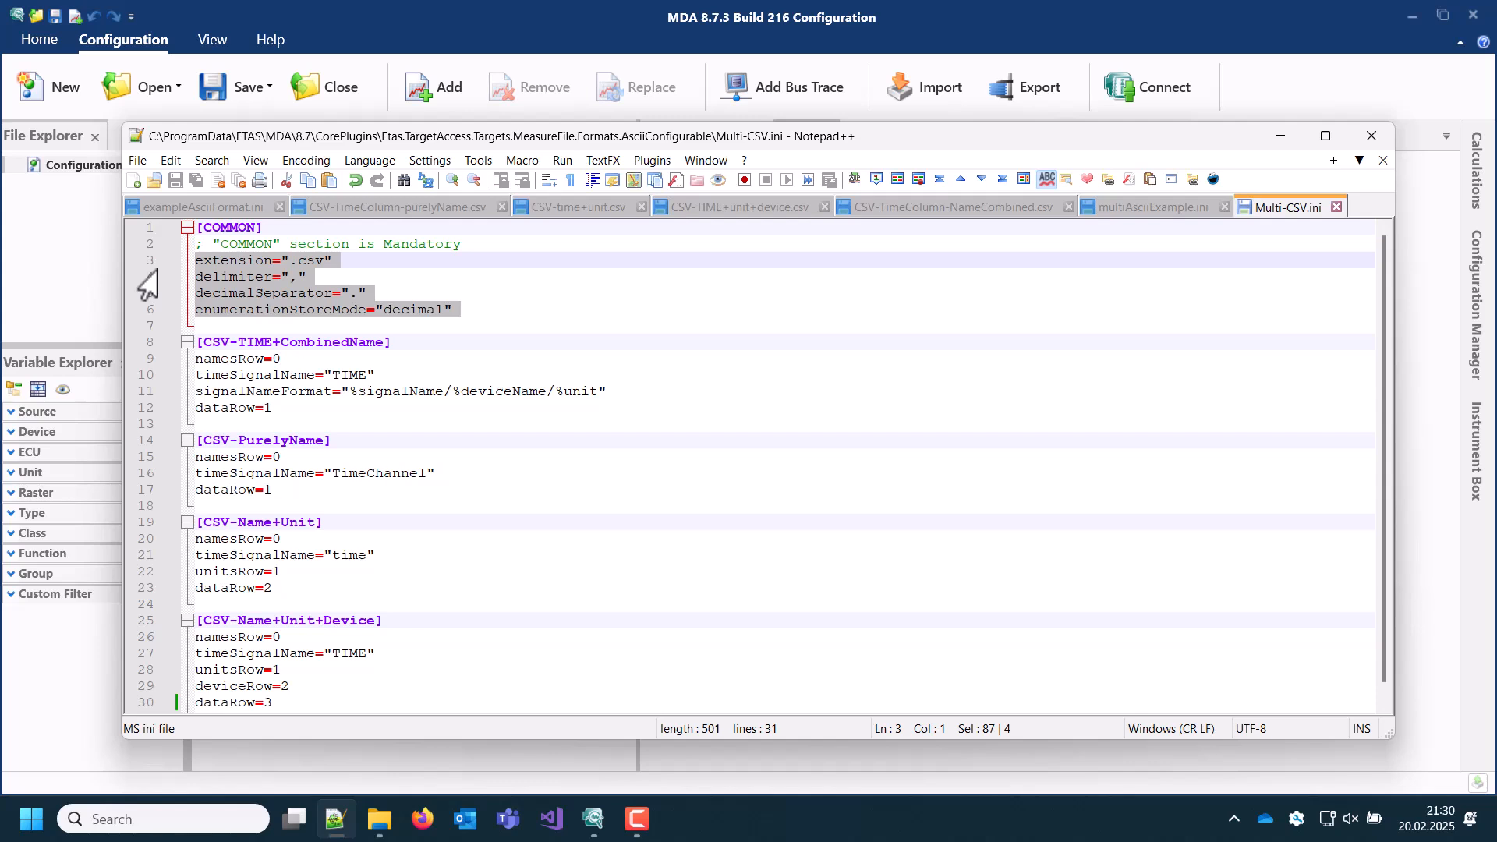
{"action": "left_click_drag", "start_coordinate": [272, 408], "coordinate": [188, 360]}
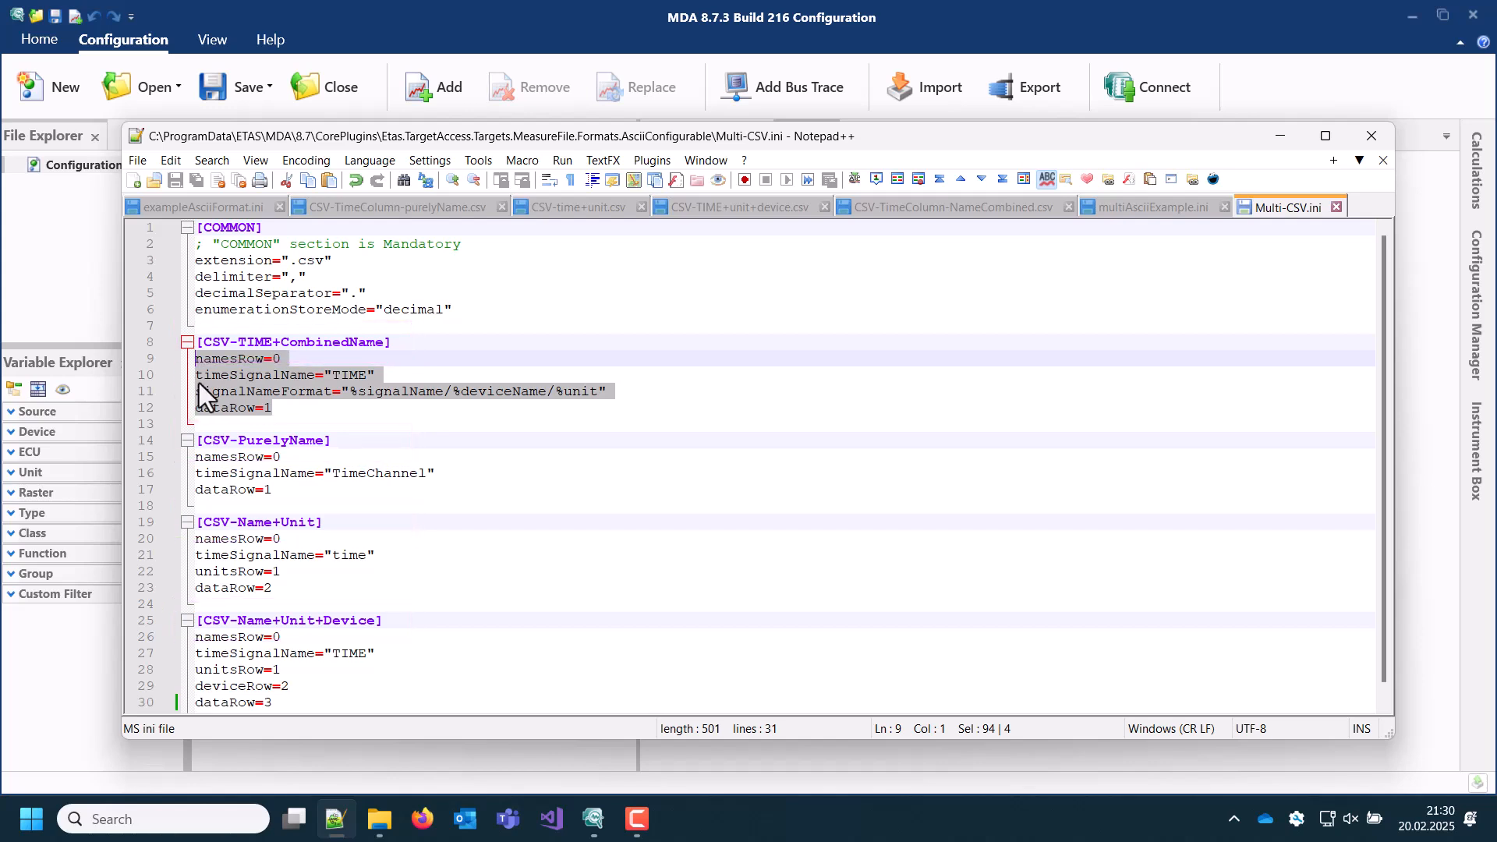
Step: Switch to File Explorer and locate Multi-CSV.ini directly inside the AsciiConfigurable plugin folder
{"action": "left_click", "coordinate": [380, 819]}
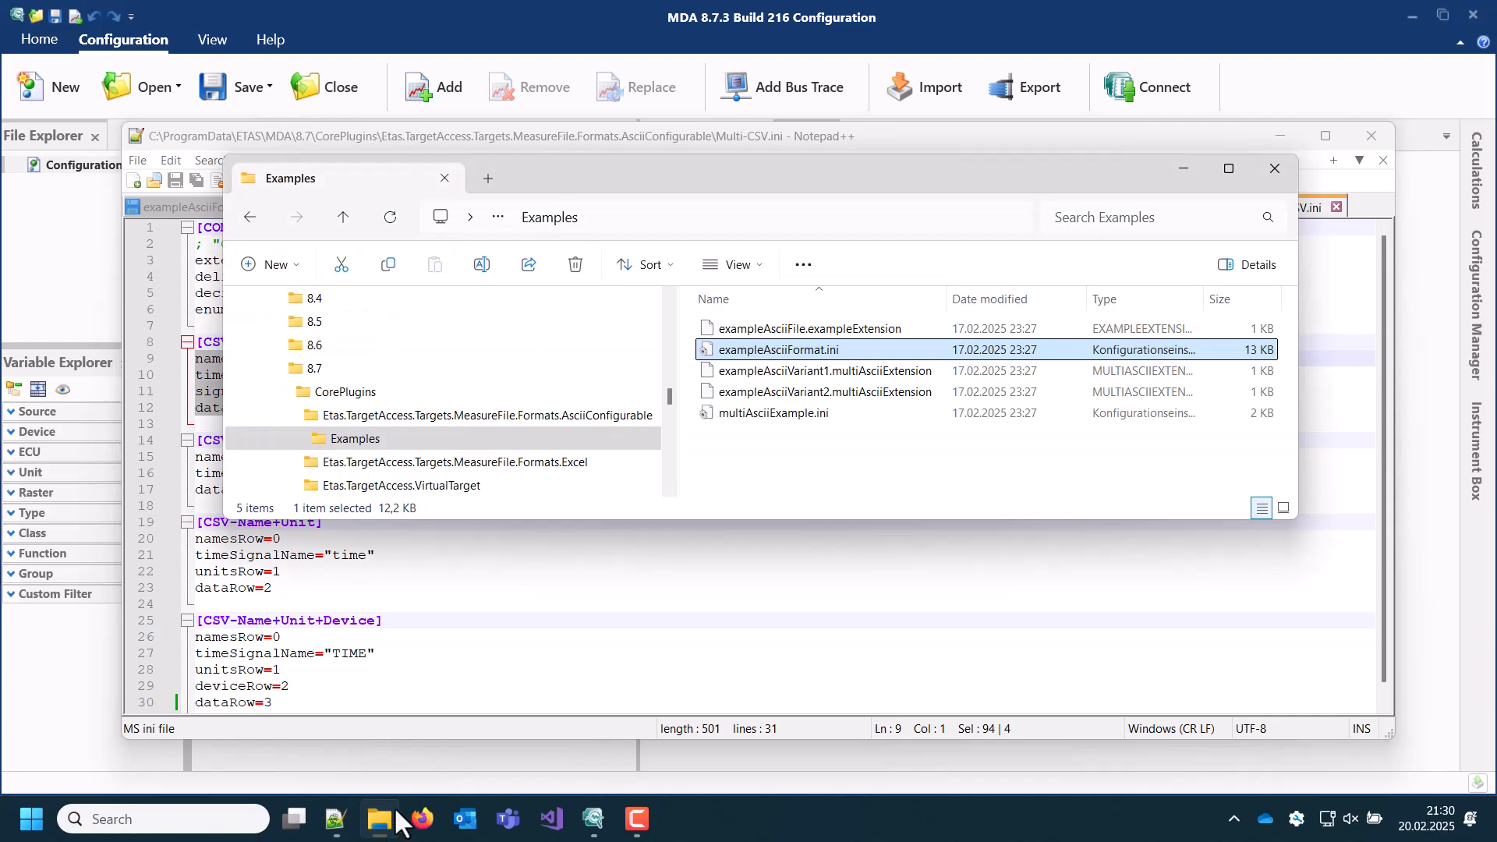
{"action": "left_click", "coordinate": [395, 414]}
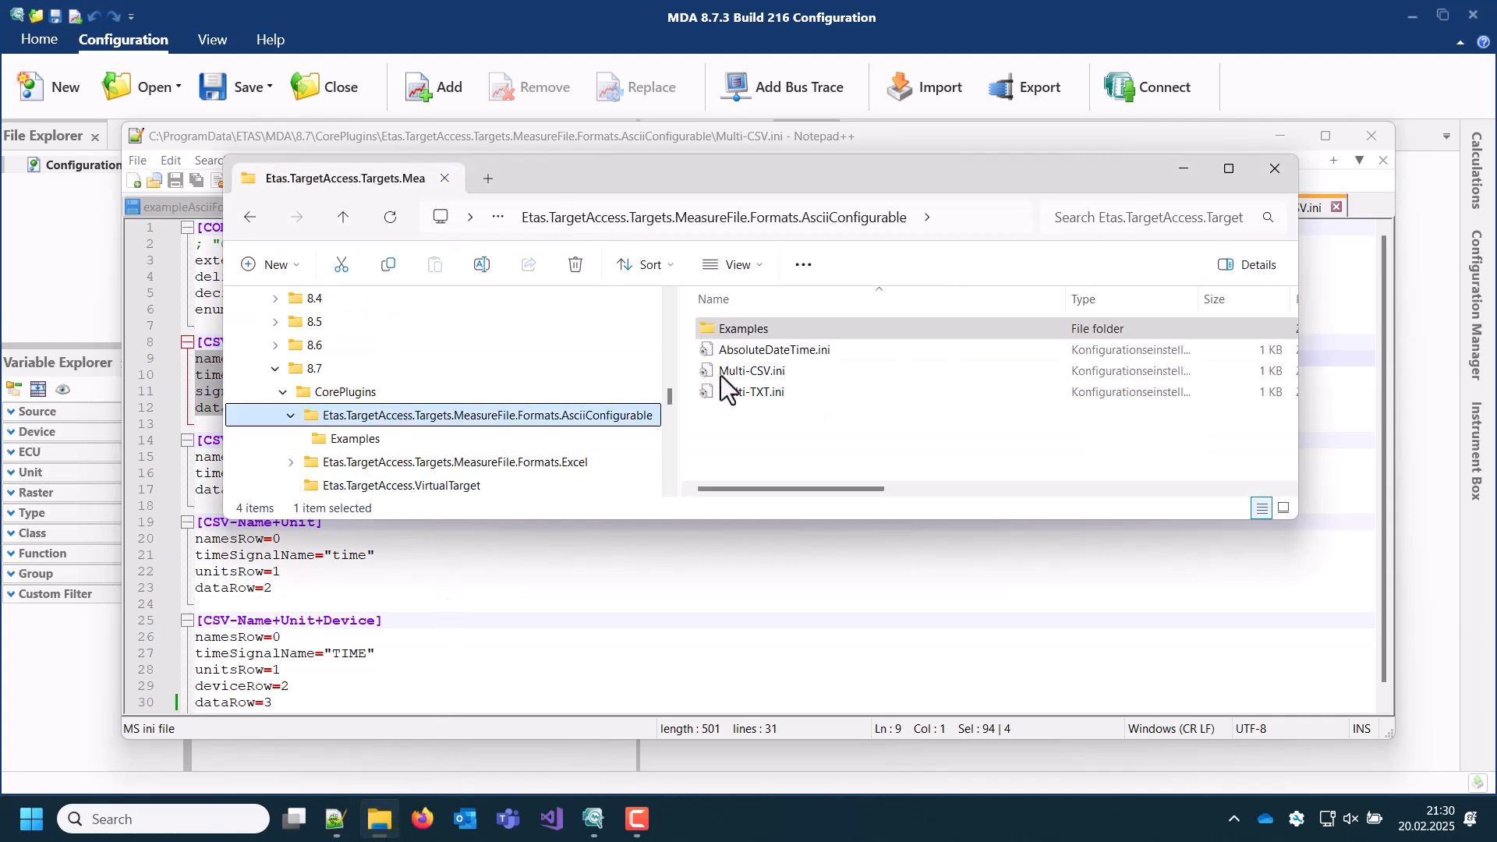
{"action": "left_click", "coordinate": [756, 372]}
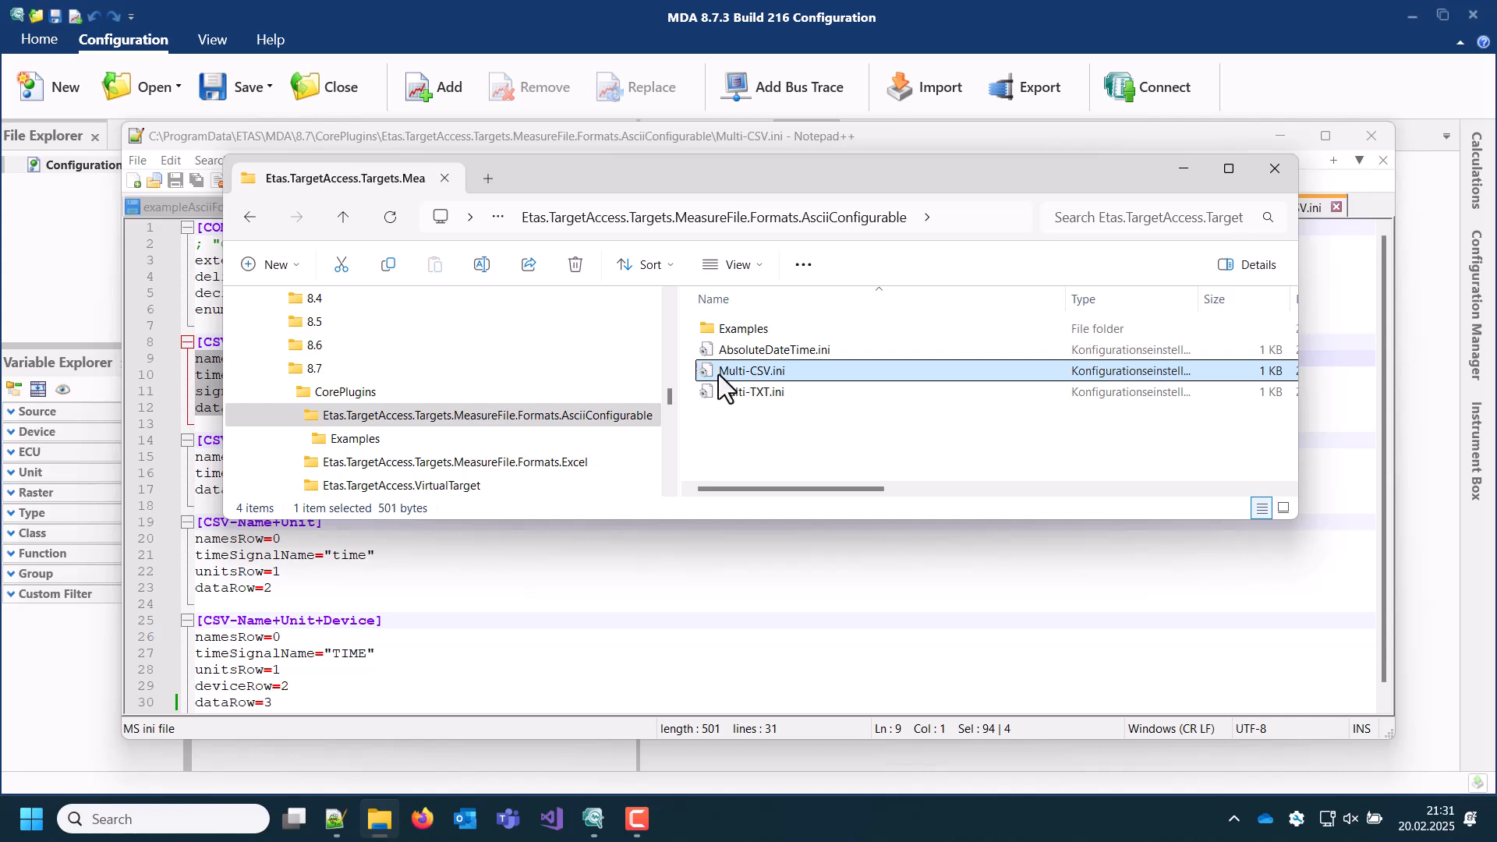
Step: Switch to MDA, add CSV-TimeColumn-purelyName.csv to the configuration and show its Input_1 signal in a new Table instrument
{"action": "left_click", "coordinate": [82, 282]}
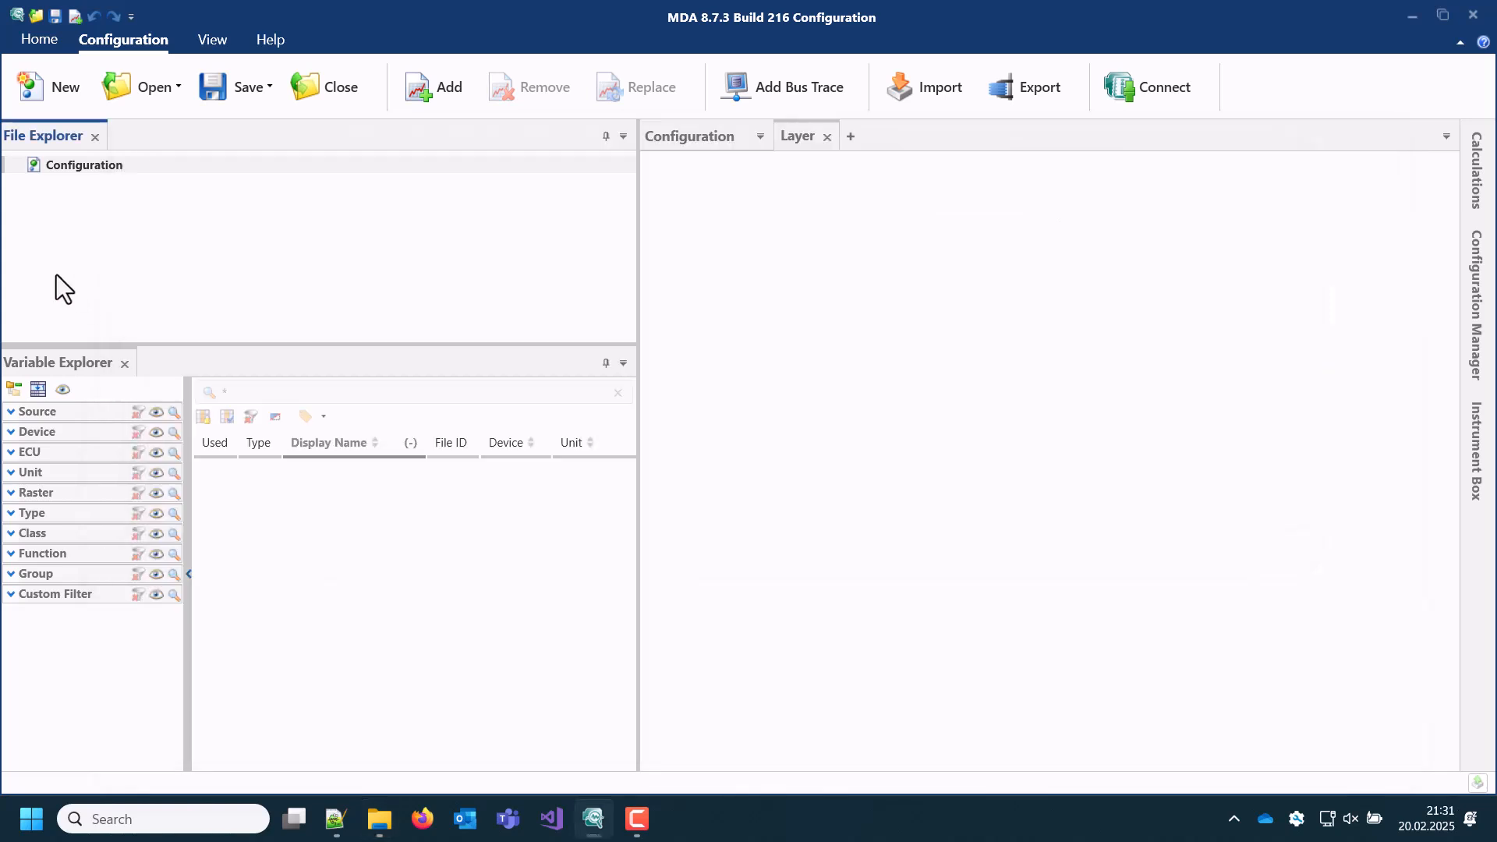
{"action": "left_click", "coordinate": [420, 98]}
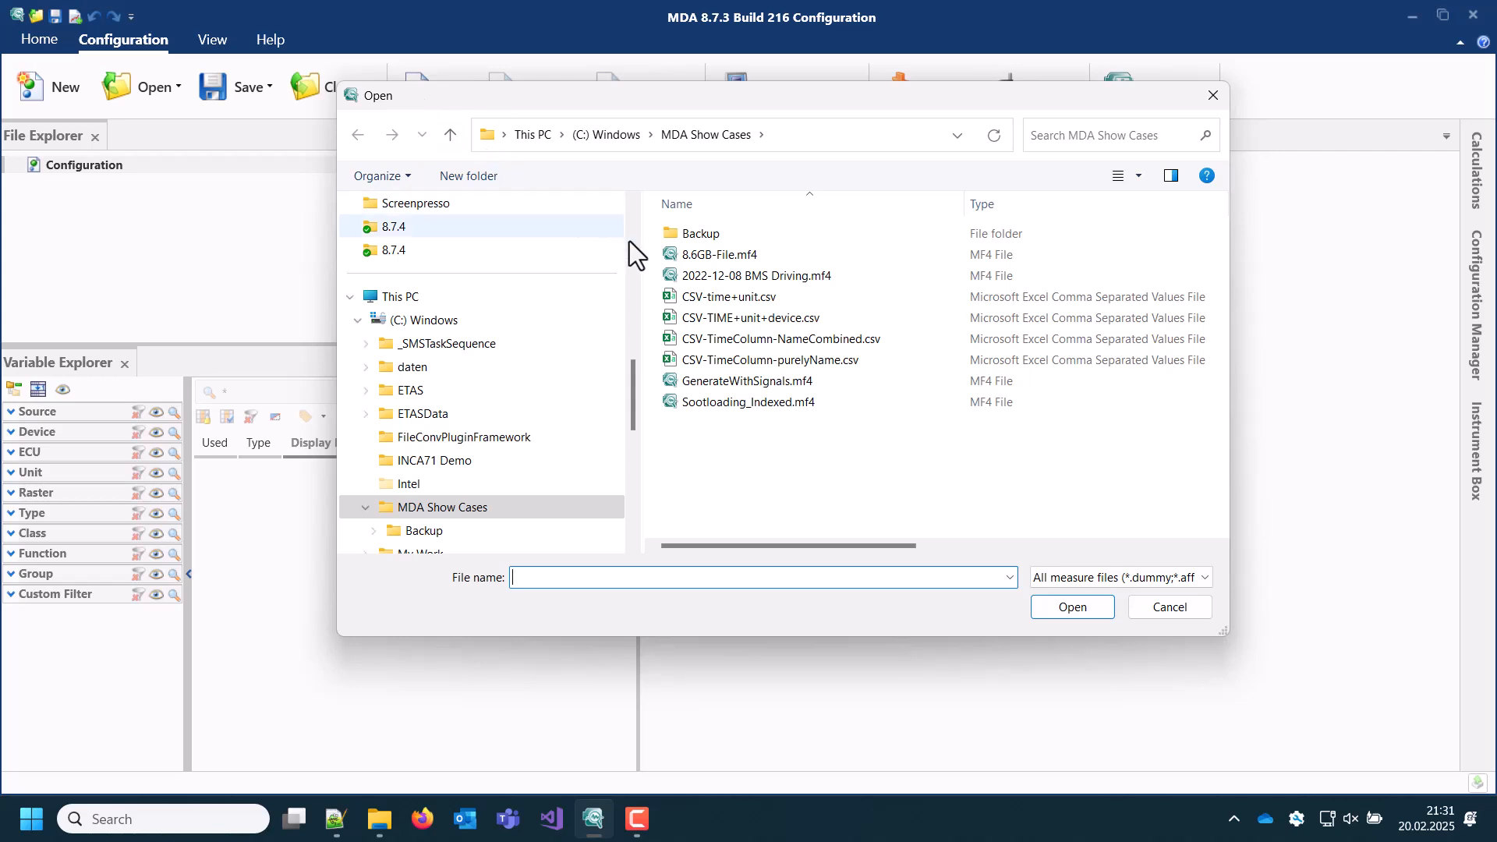
{"action": "left_click", "coordinate": [798, 361]}
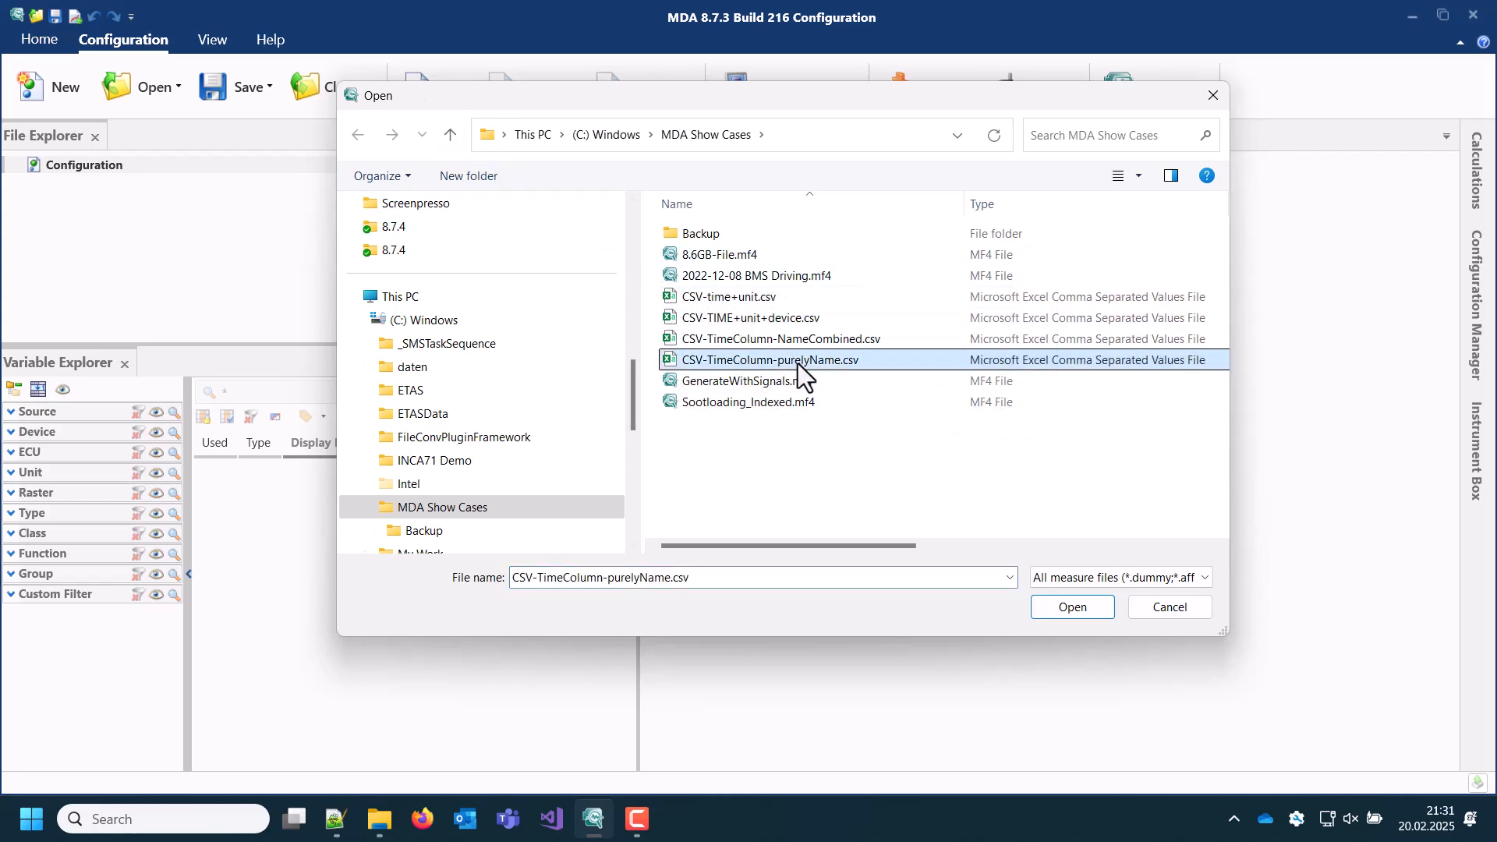
{"action": "left_click", "coordinate": [1069, 607]}
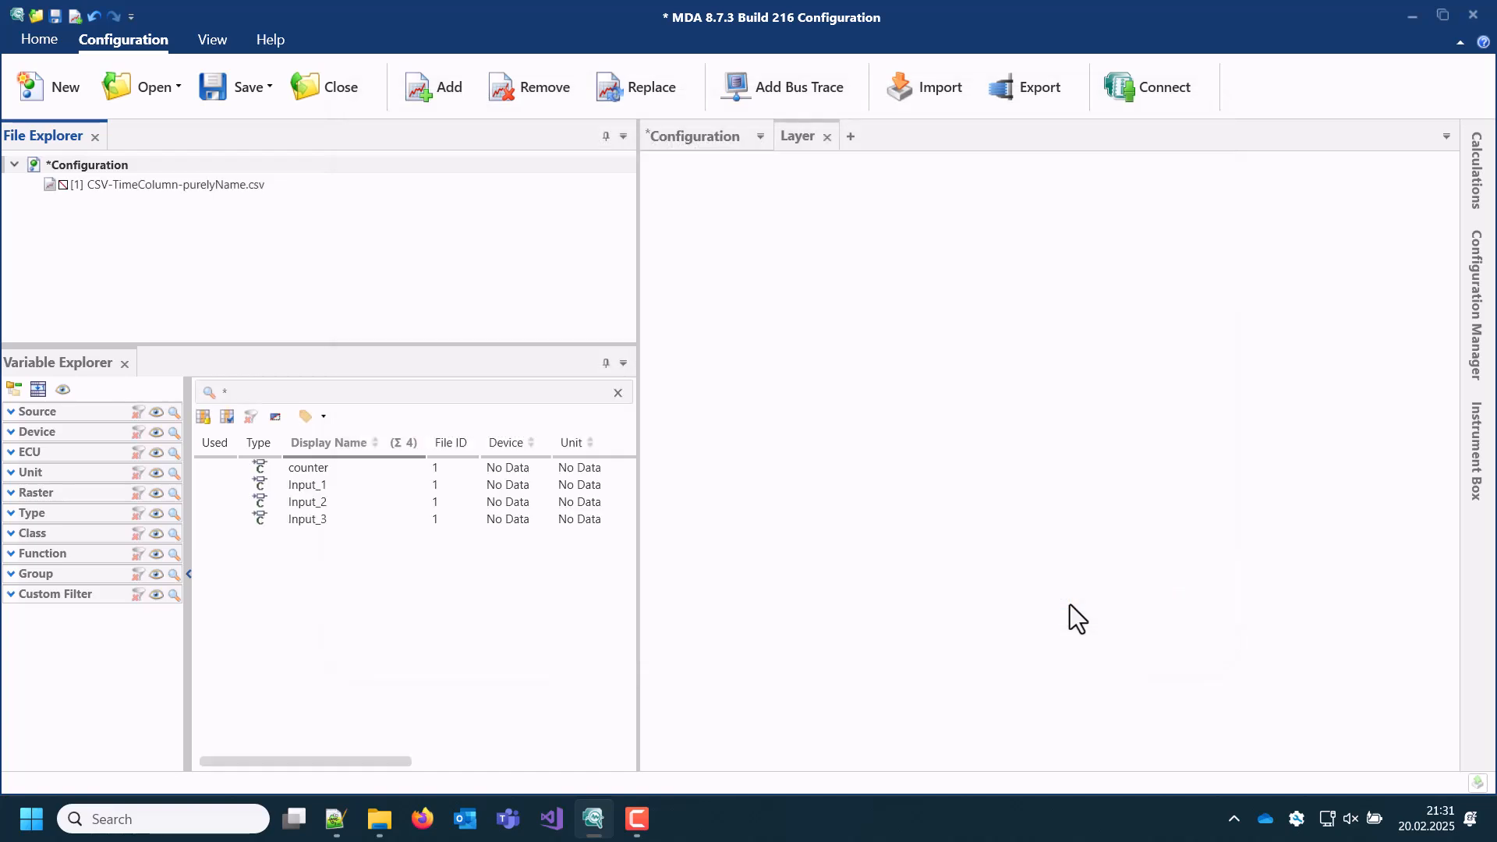
{"action": "left_click_drag", "start_coordinate": [321, 489], "coordinate": [668, 184]}
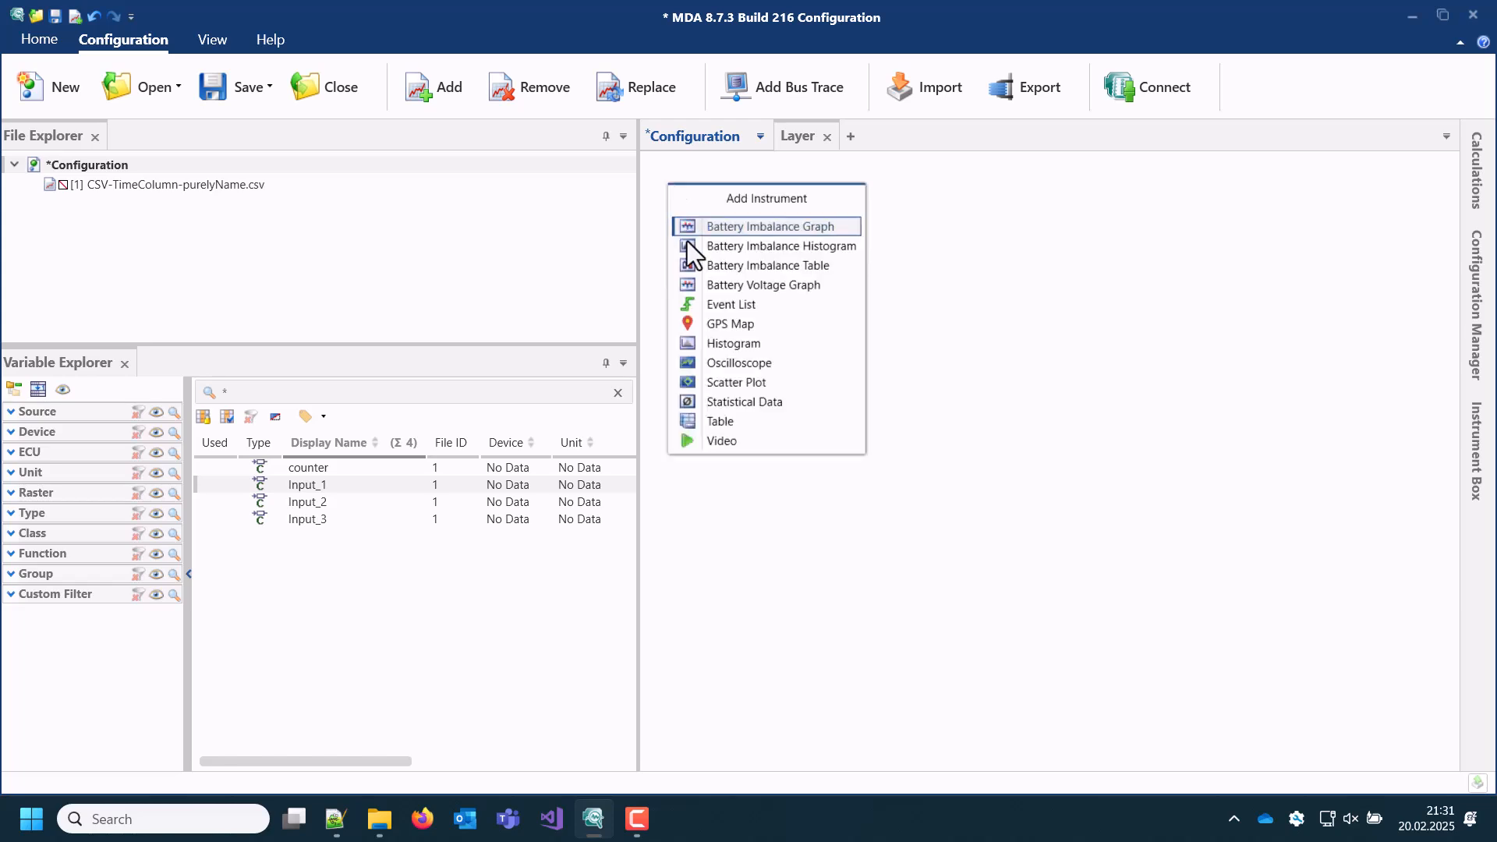
{"action": "left_click", "coordinate": [730, 425]}
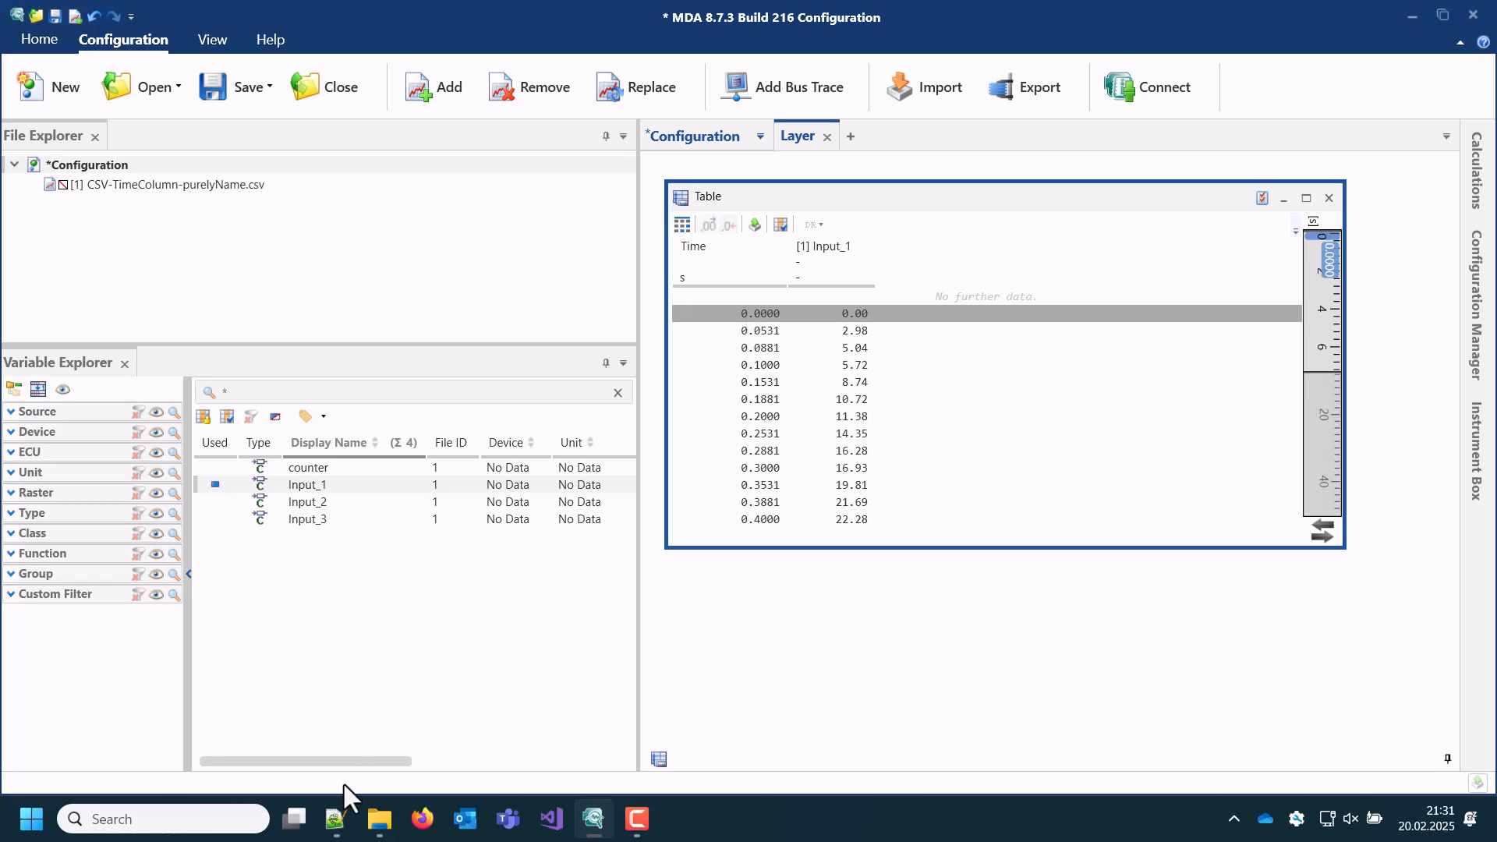
Step: Check the raw data of CSV-TimeColumn-purelyName.csv in Notepad++ against the table and return to MDA
{"action": "left_click", "coordinate": [340, 831]}
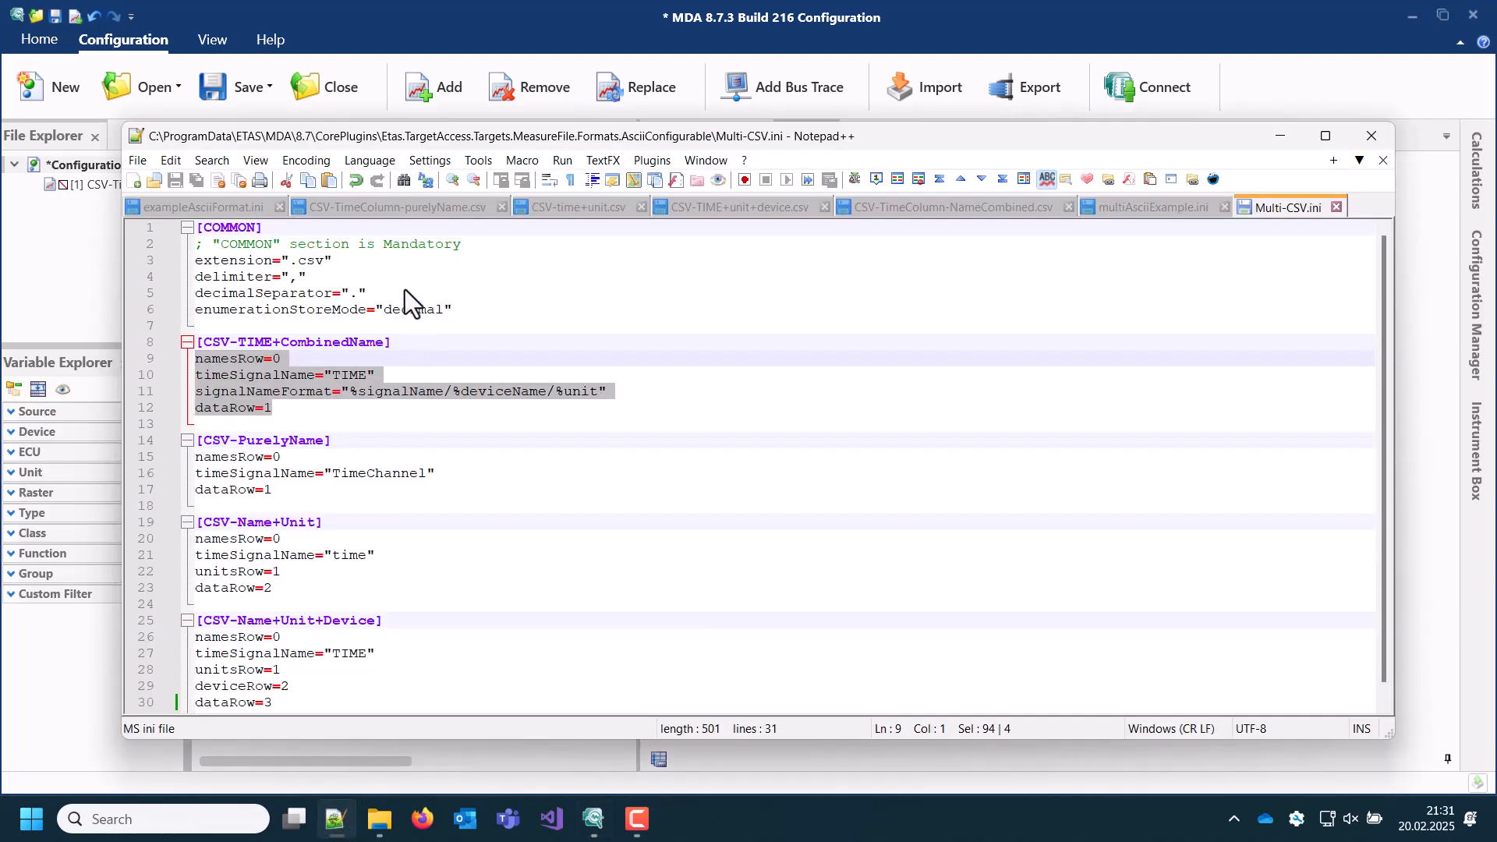
{"action": "left_click", "coordinate": [392, 215]}
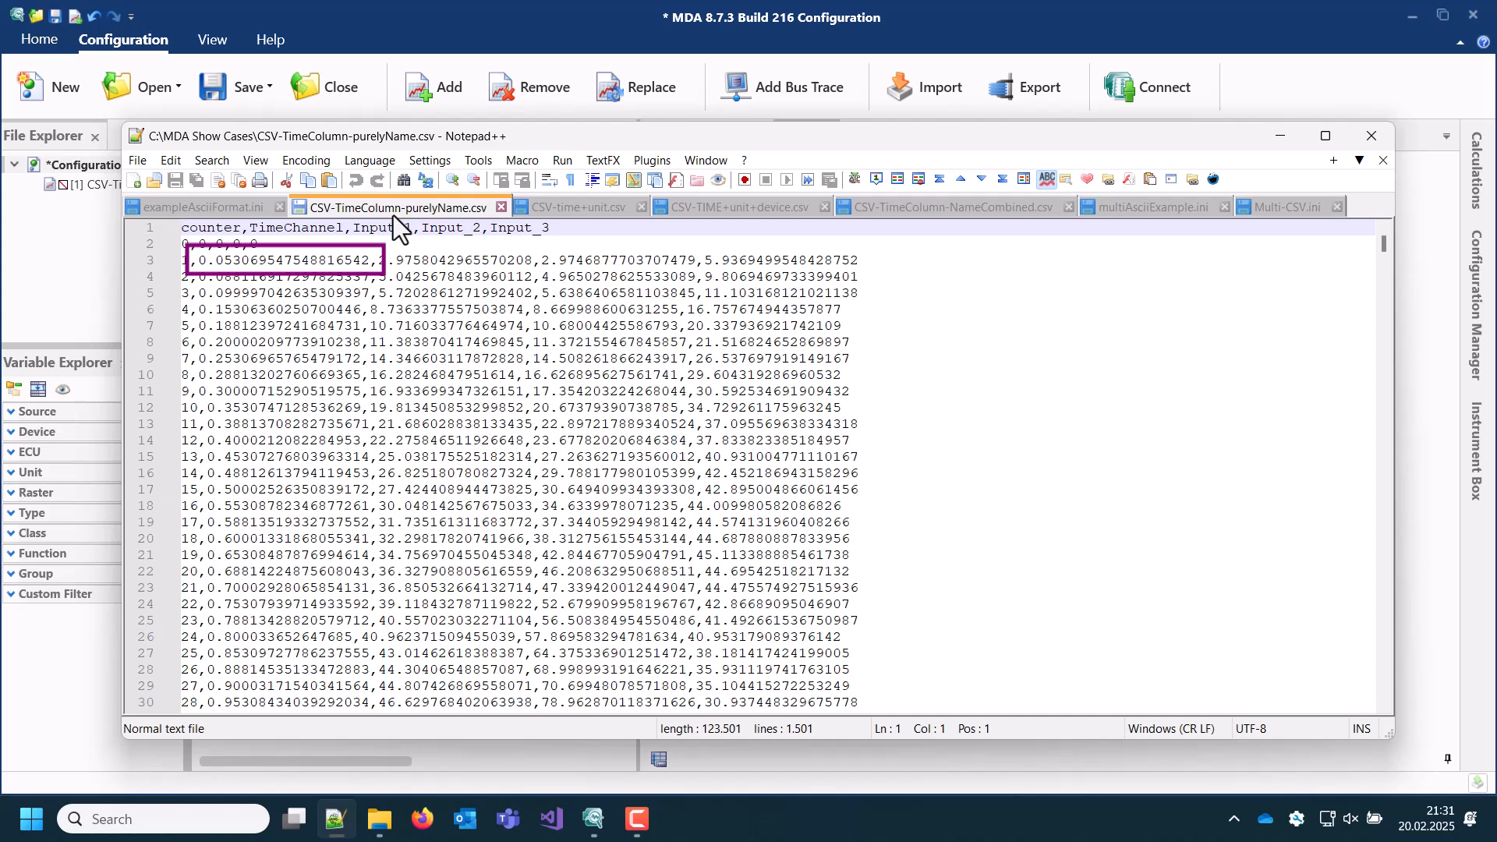
{"action": "left_click", "coordinate": [81, 245]}
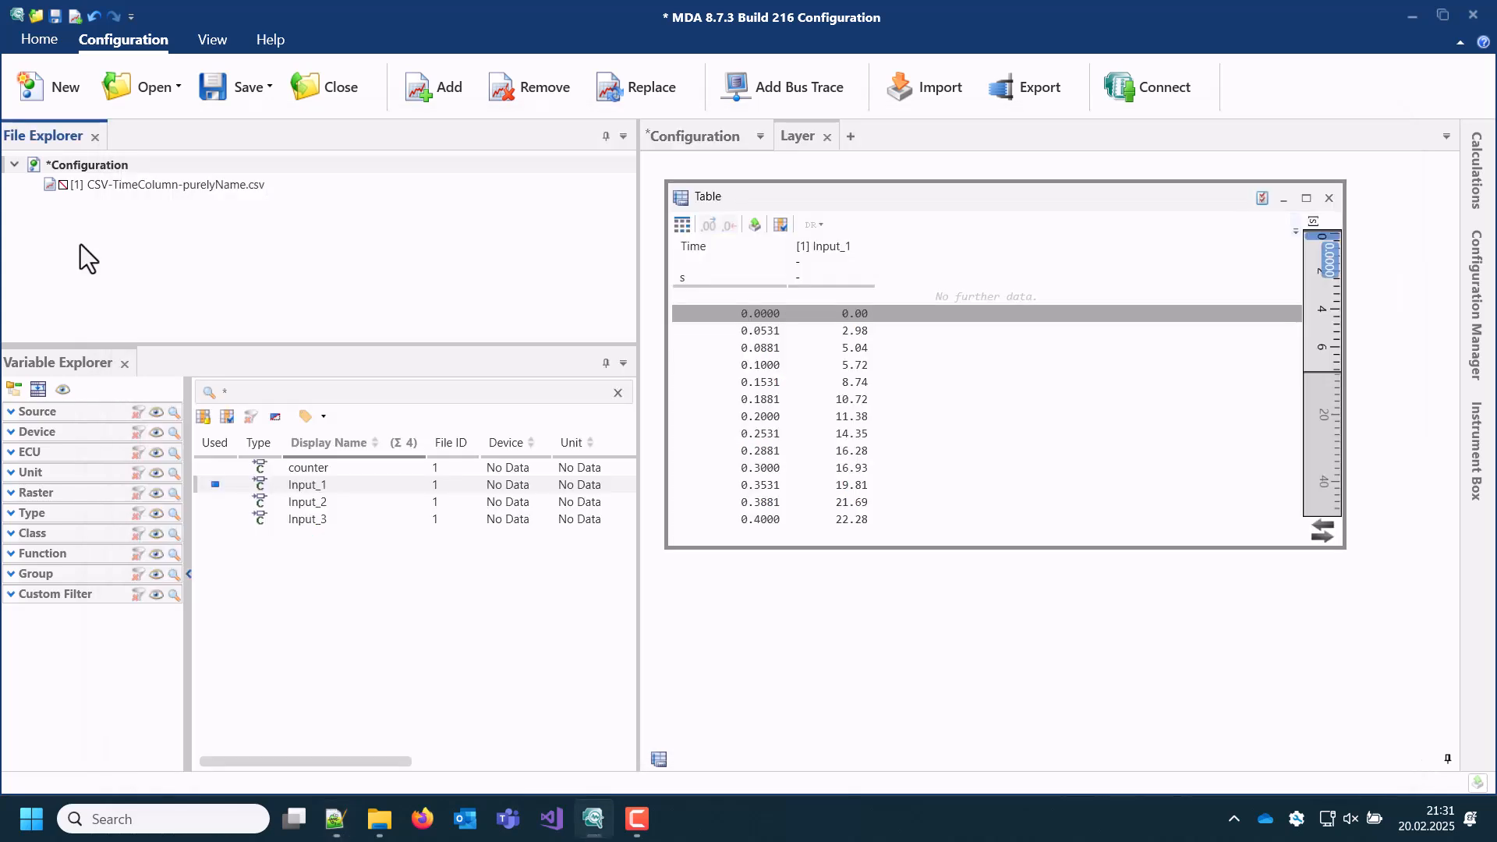
Step: Add CSV-time+unit.csv, CSV-TIME+unit+device.csv and CSV-TimeColumn-NameCombined.csv to the configuration together
{"action": "left_click", "coordinate": [428, 93]}
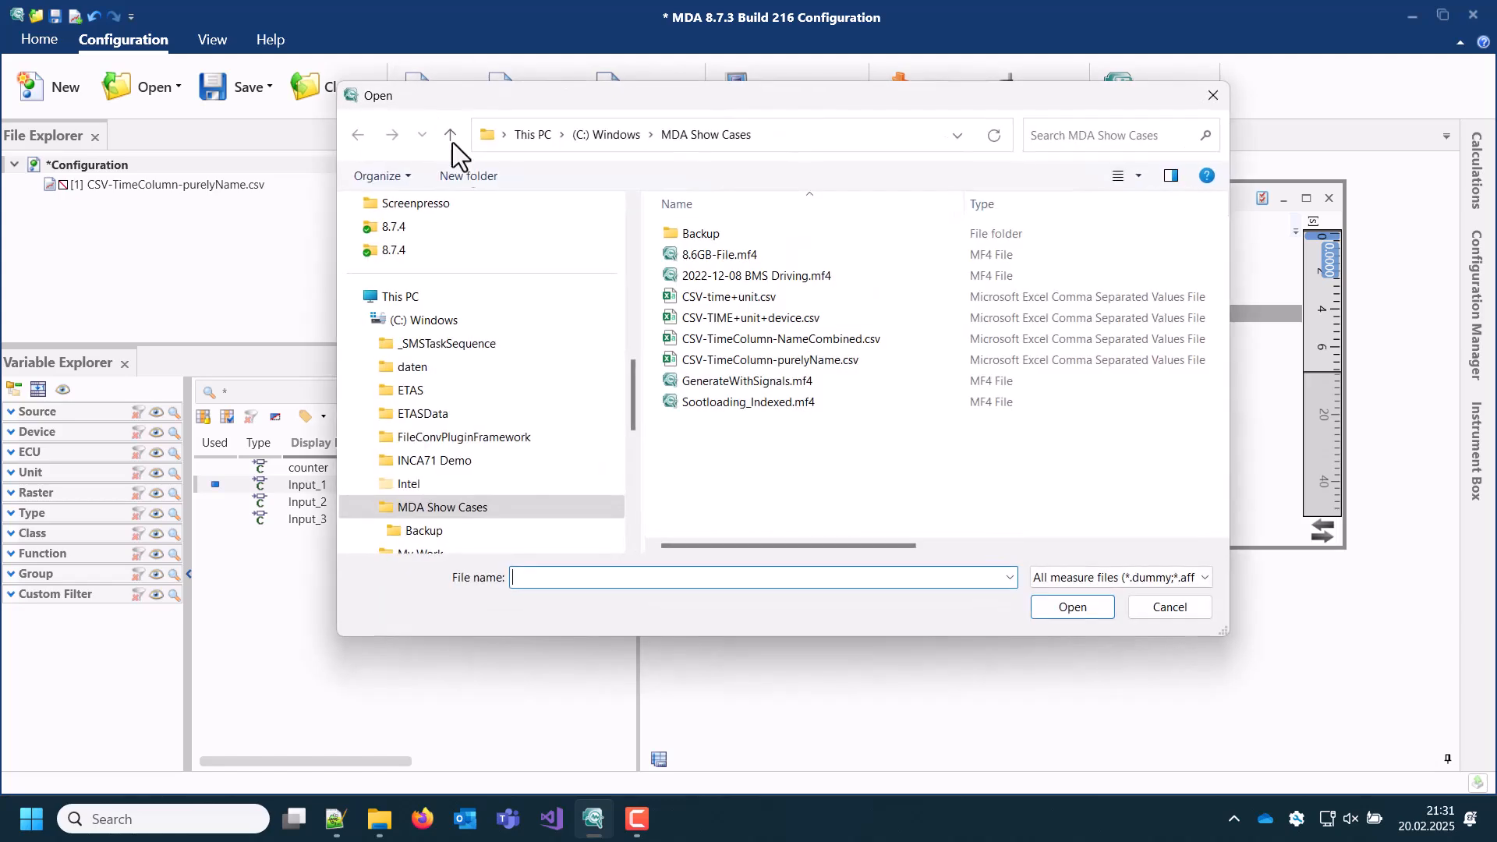
{"action": "left_click", "coordinate": [706, 297]}
{"action": "left_click", "coordinate": [710, 318], "text": "ctrl"}
{"action": "left_click", "coordinate": [733, 339], "text": "ctrl"}
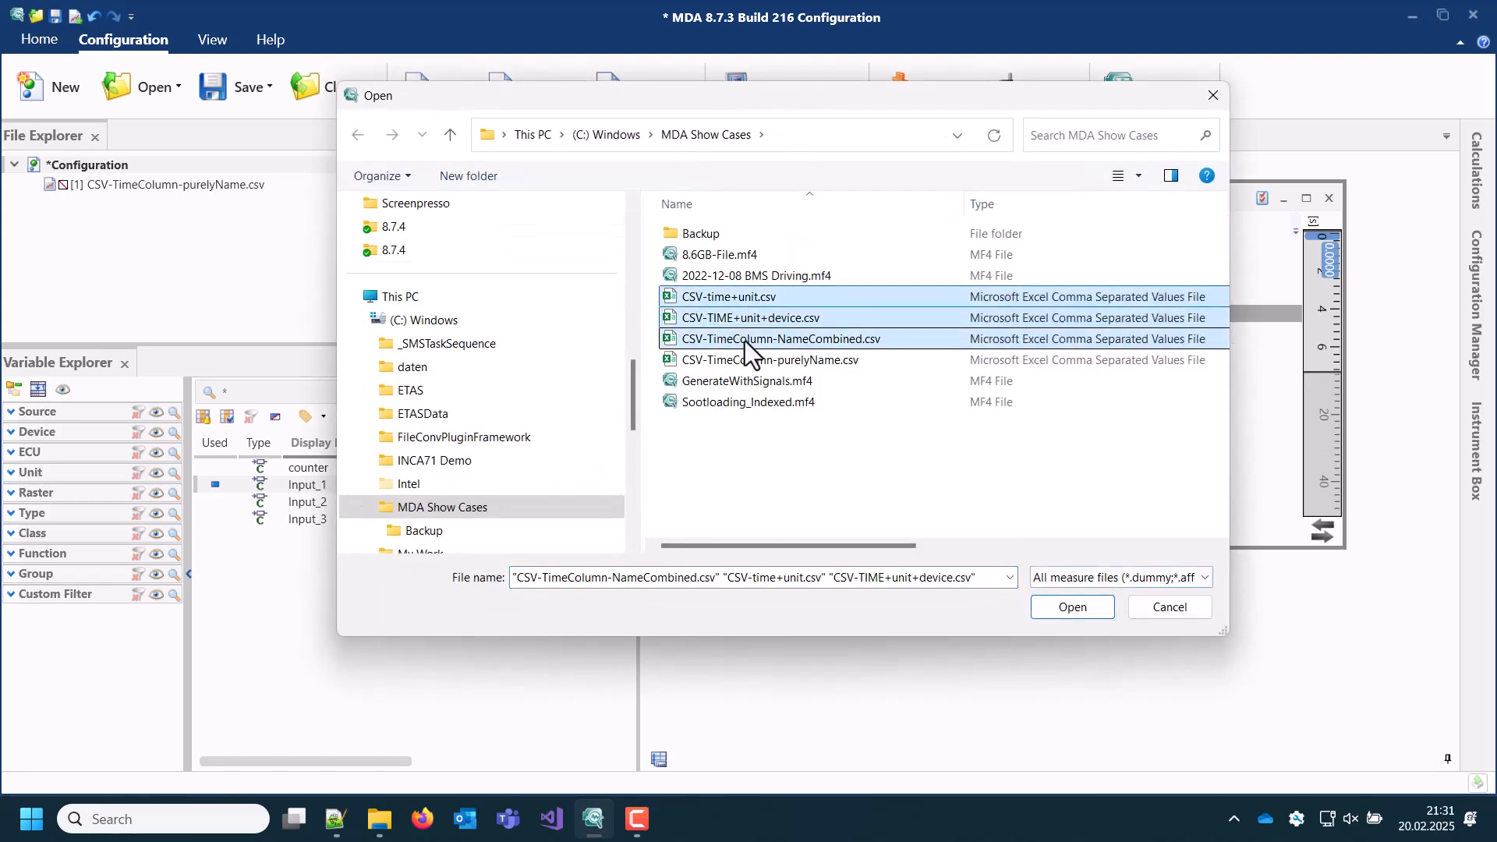
{"action": "left_click", "coordinate": [1064, 608]}
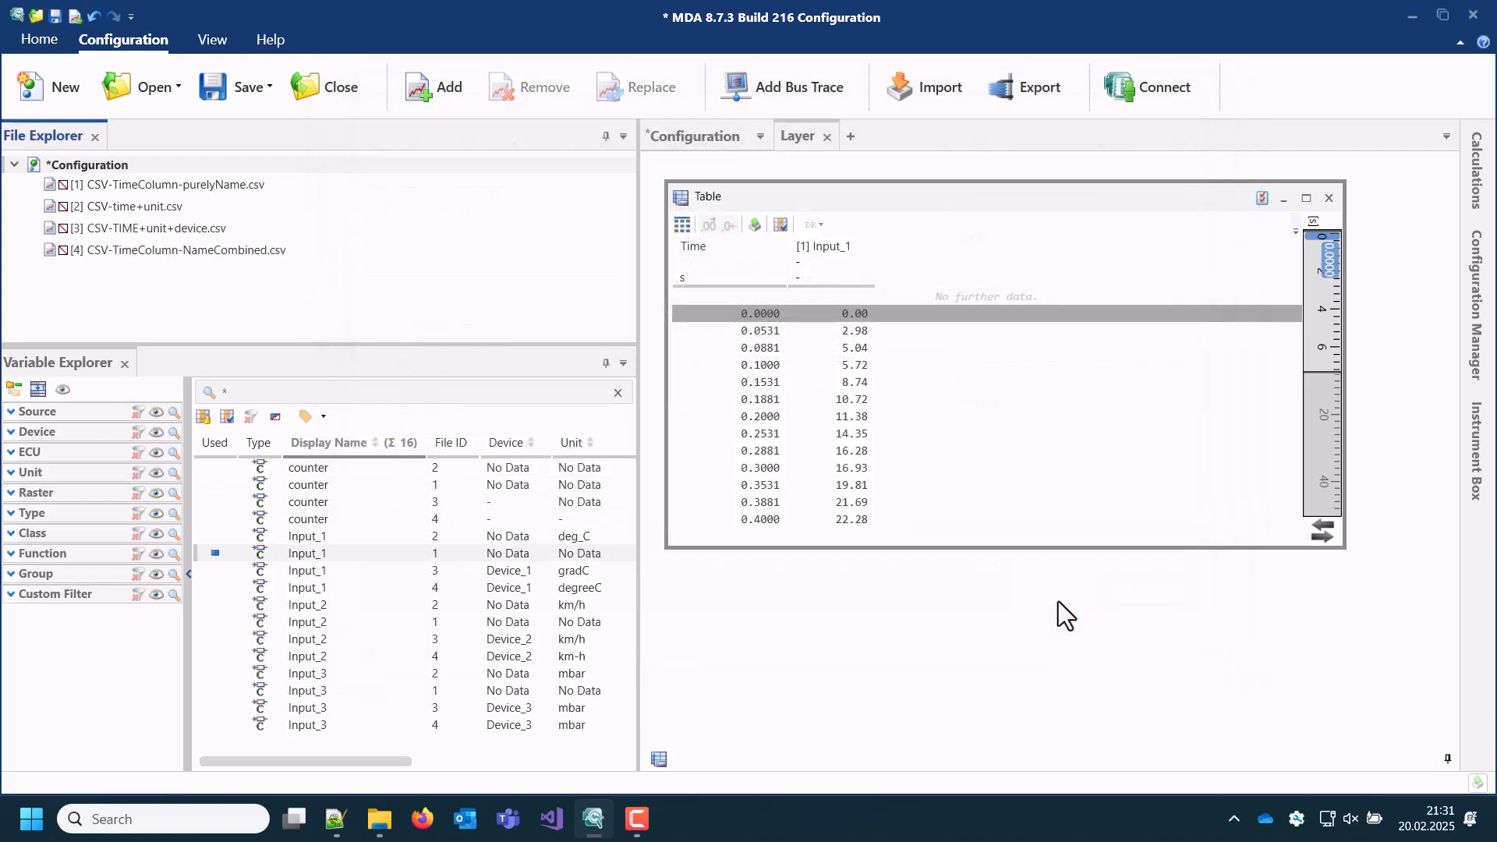
Step: Add the Input_1 signals of files 2, 3 and 4 to the existing Table instrument
{"action": "left_click", "coordinate": [514, 538]}
{"action": "left_click", "coordinate": [514, 573], "text": "ctrl"}
{"action": "left_click", "coordinate": [518, 588], "text": "ctrl"}
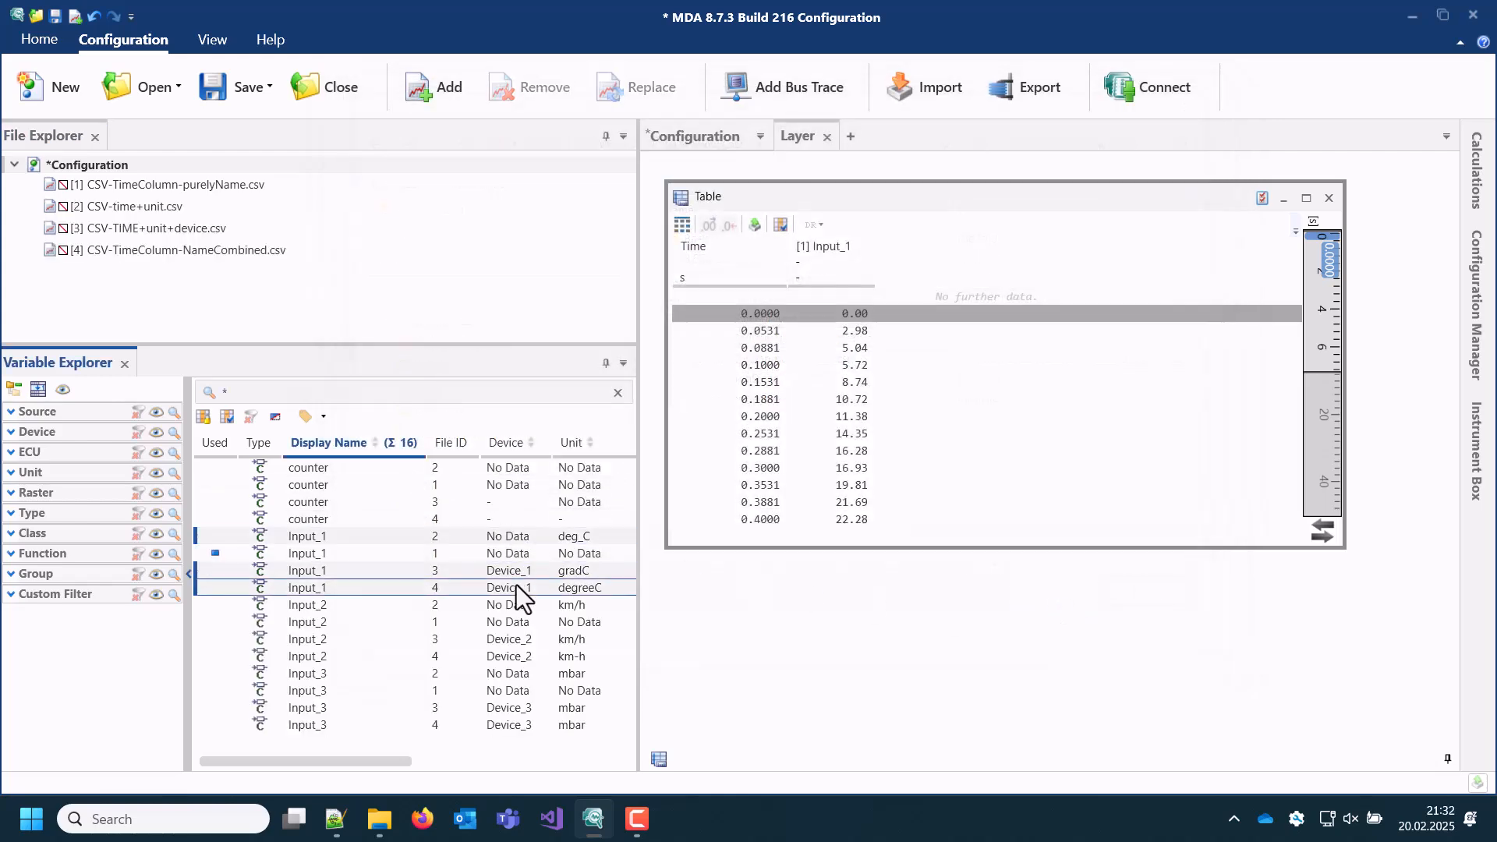
{"action": "left_click_drag", "start_coordinate": [518, 600], "coordinate": [917, 283]}
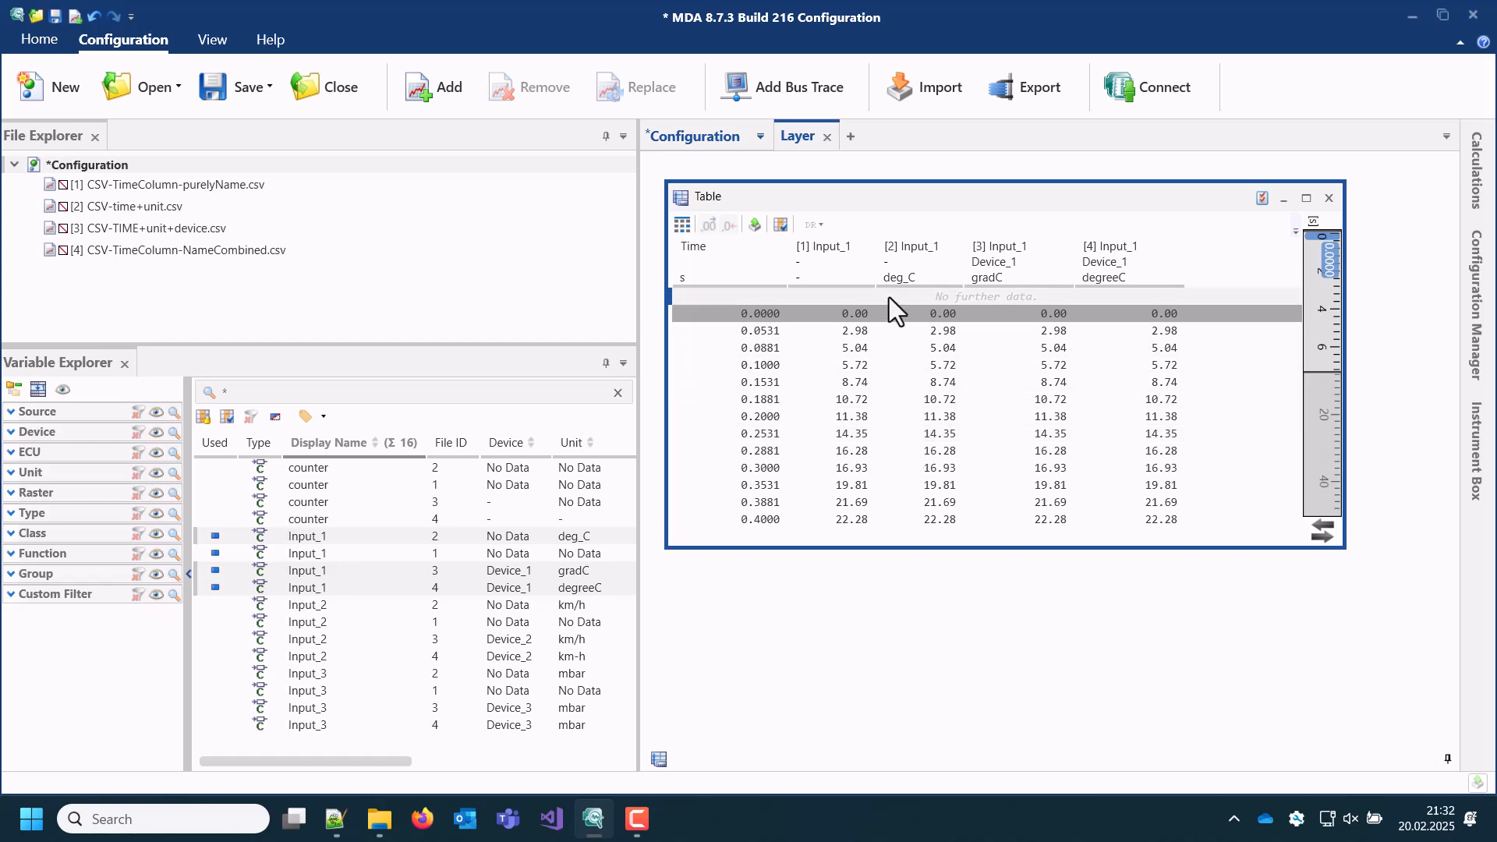
Step: Open the measure data export for the table's signals and bring up the file format choices
{"action": "left_click", "coordinate": [756, 226]}
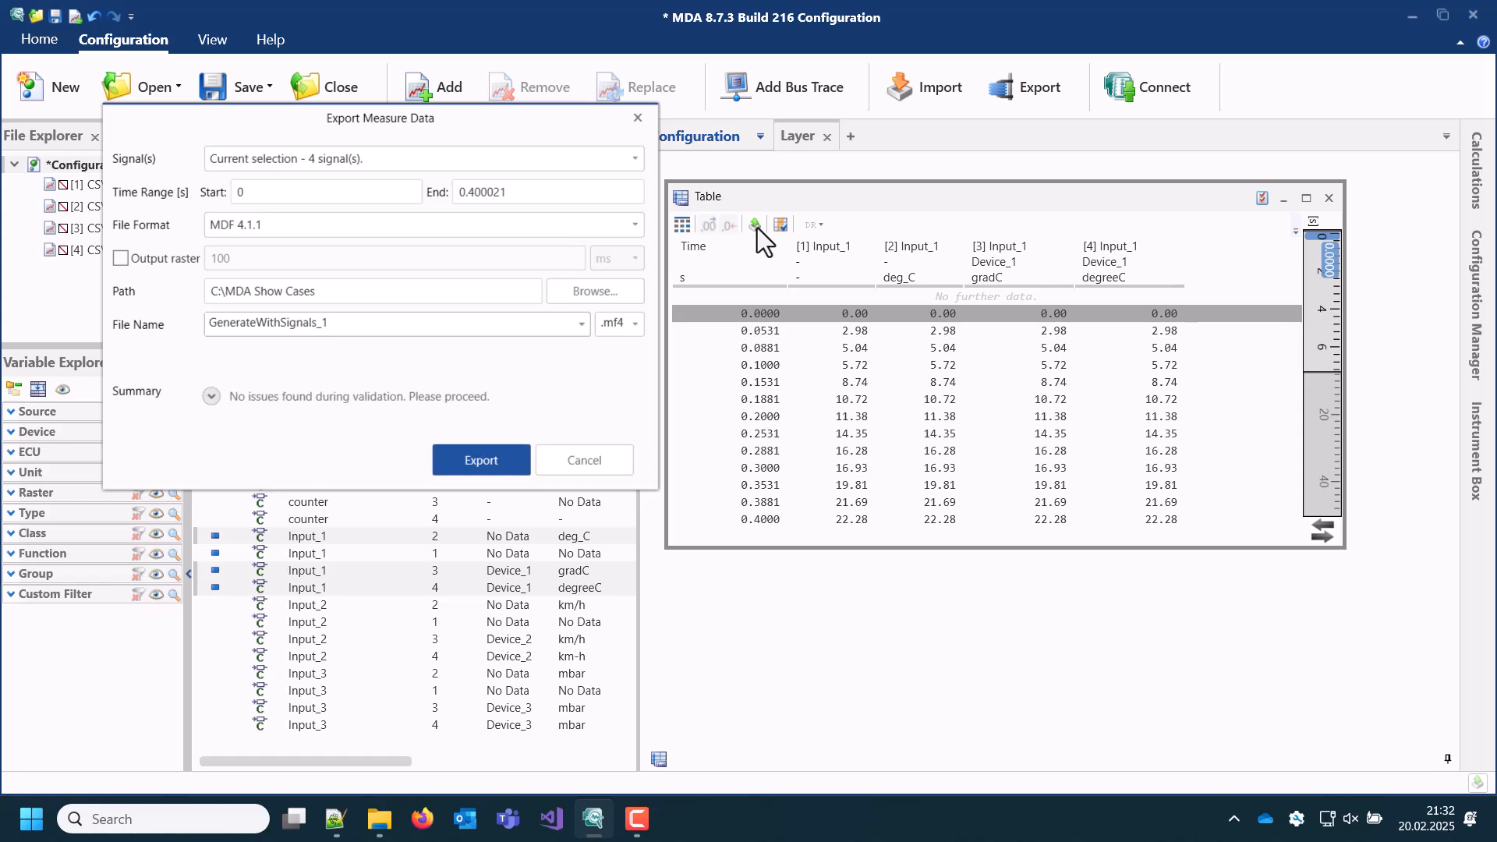
{"action": "left_click", "coordinate": [635, 226]}
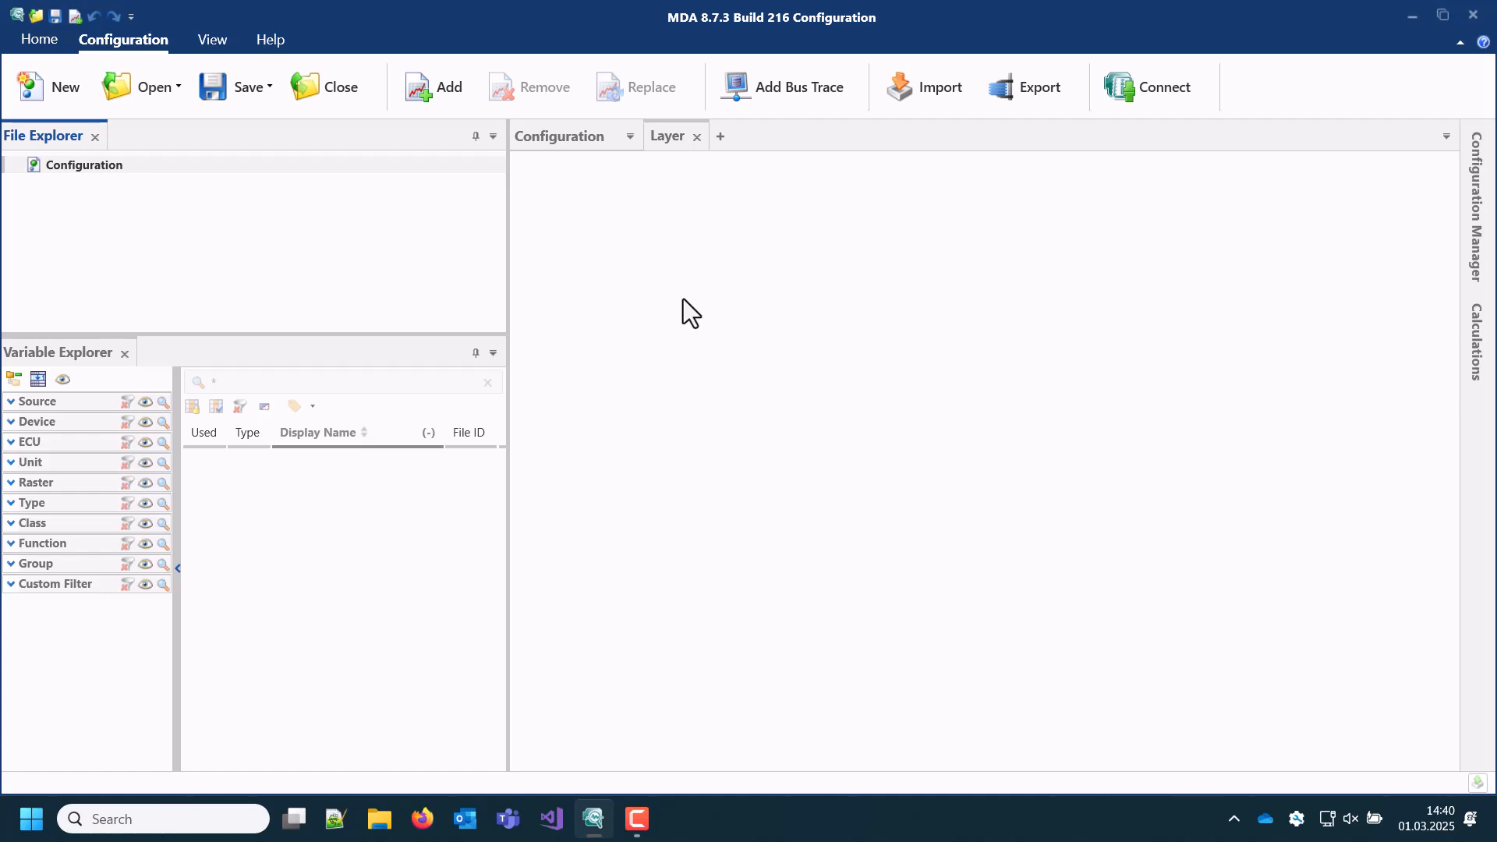
Step: Add the bus trace CAN_Bus_Trace.MF4 with bus ID 1 and CAN Bus Description.dbc, saving it as BusTraceConfiguration.aff
{"action": "left_click", "coordinate": [788, 91]}
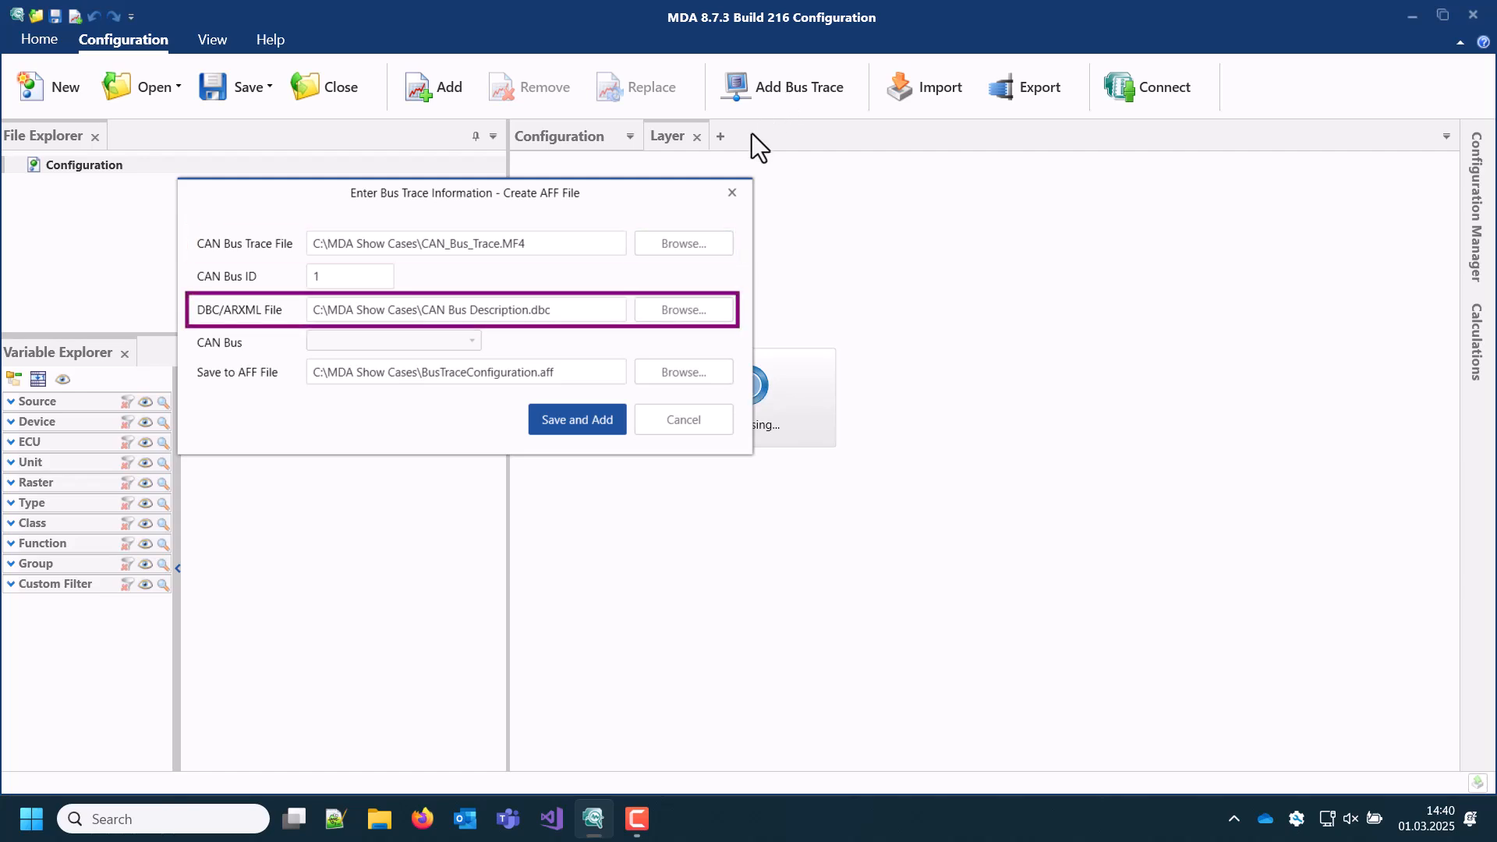
{"action": "left_click", "coordinate": [594, 379]}
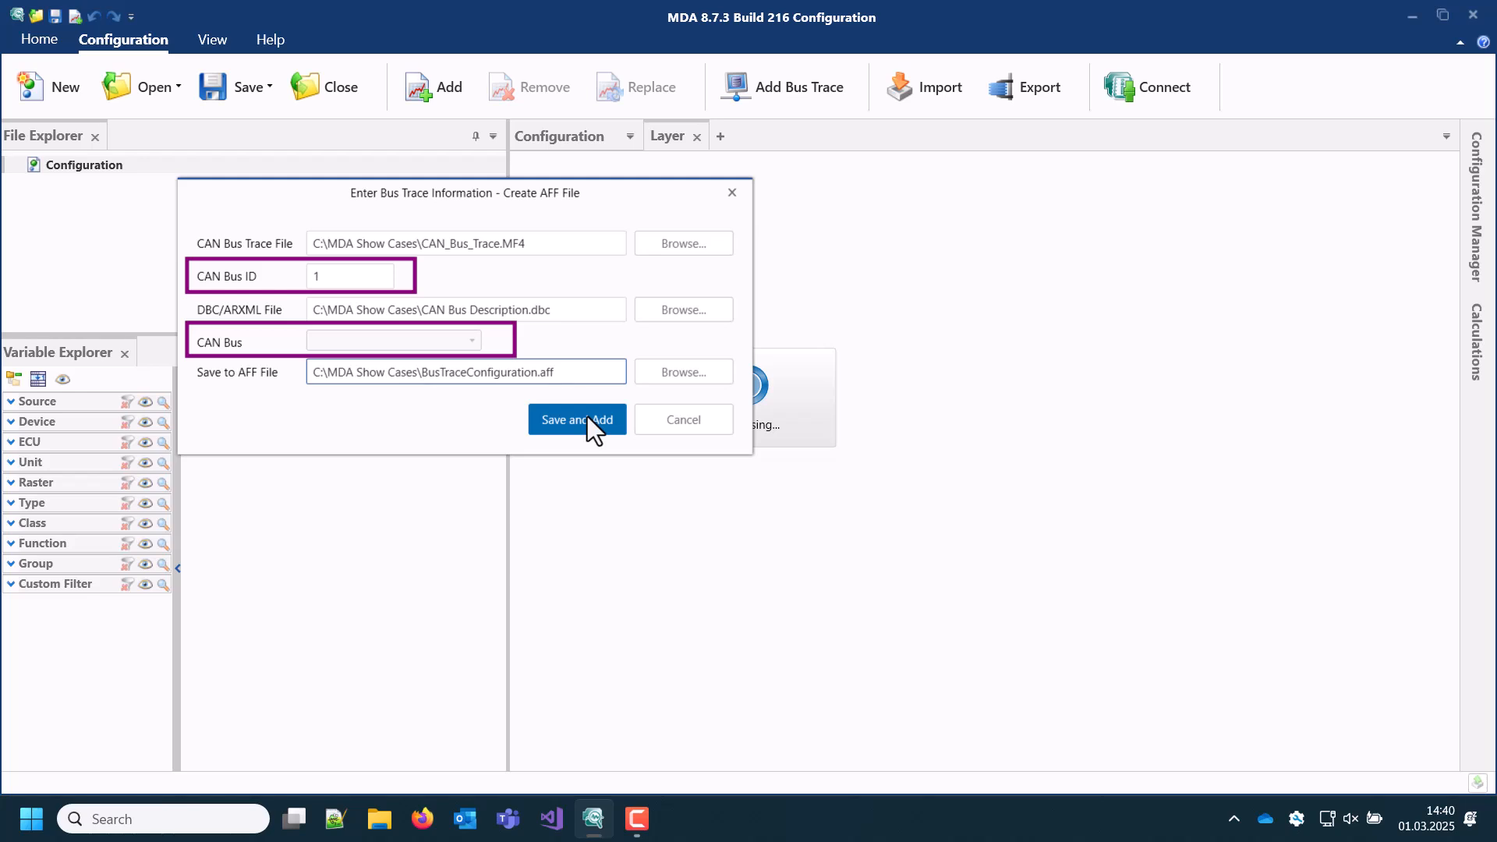
{"action": "left_click", "coordinate": [587, 416]}
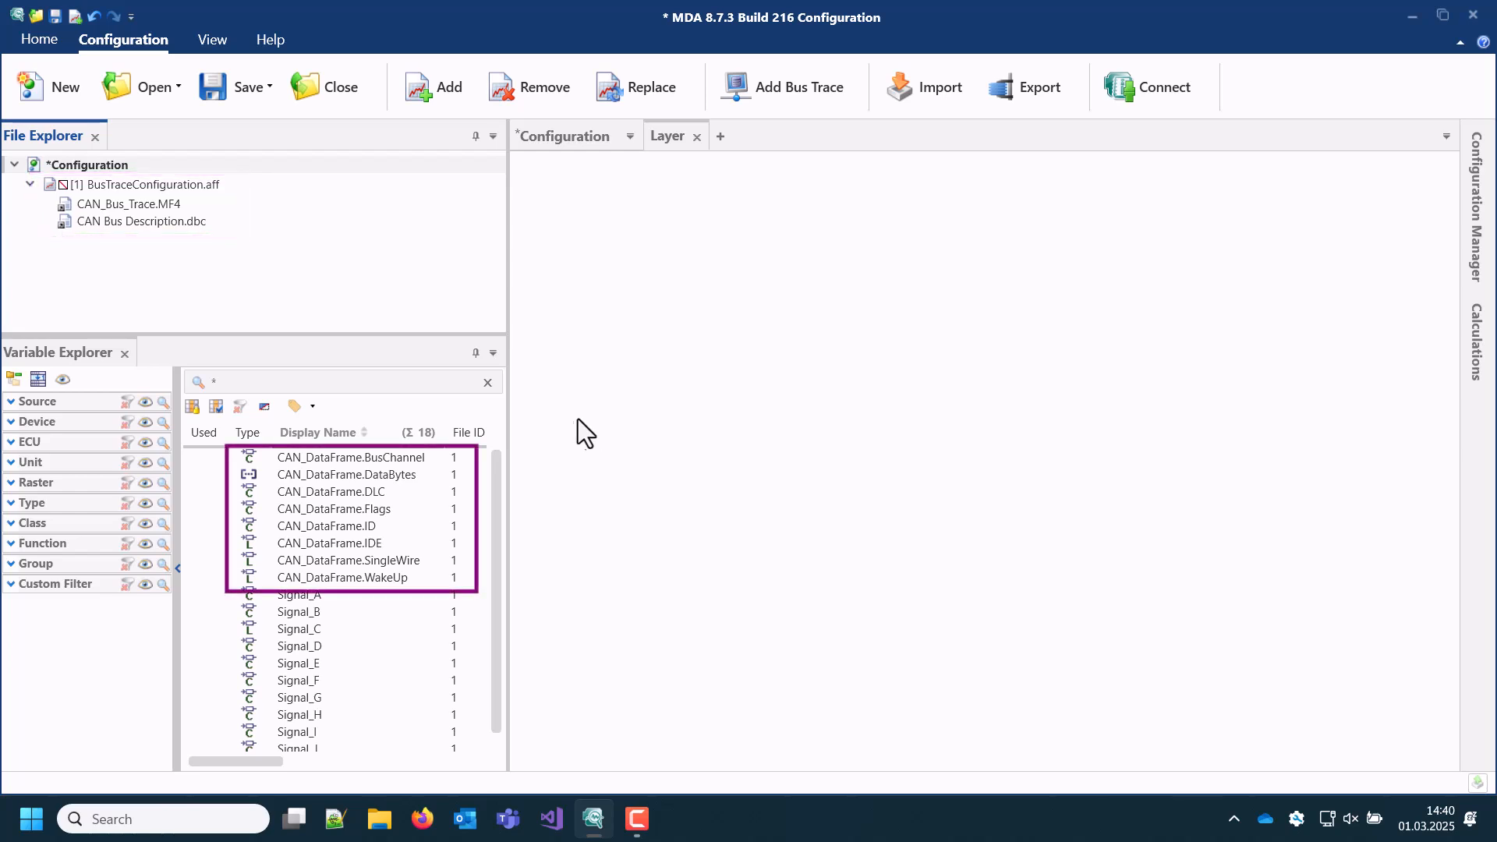
Step: Show CAN_DataFrame.DataBytes, CAN_DataFrame.ID and Signal_D together in a new Table instrument on the layer
{"action": "left_click_drag", "start_coordinate": [406, 475], "coordinate": [527, 170]}
{"action": "left_click", "coordinate": [600, 409]}
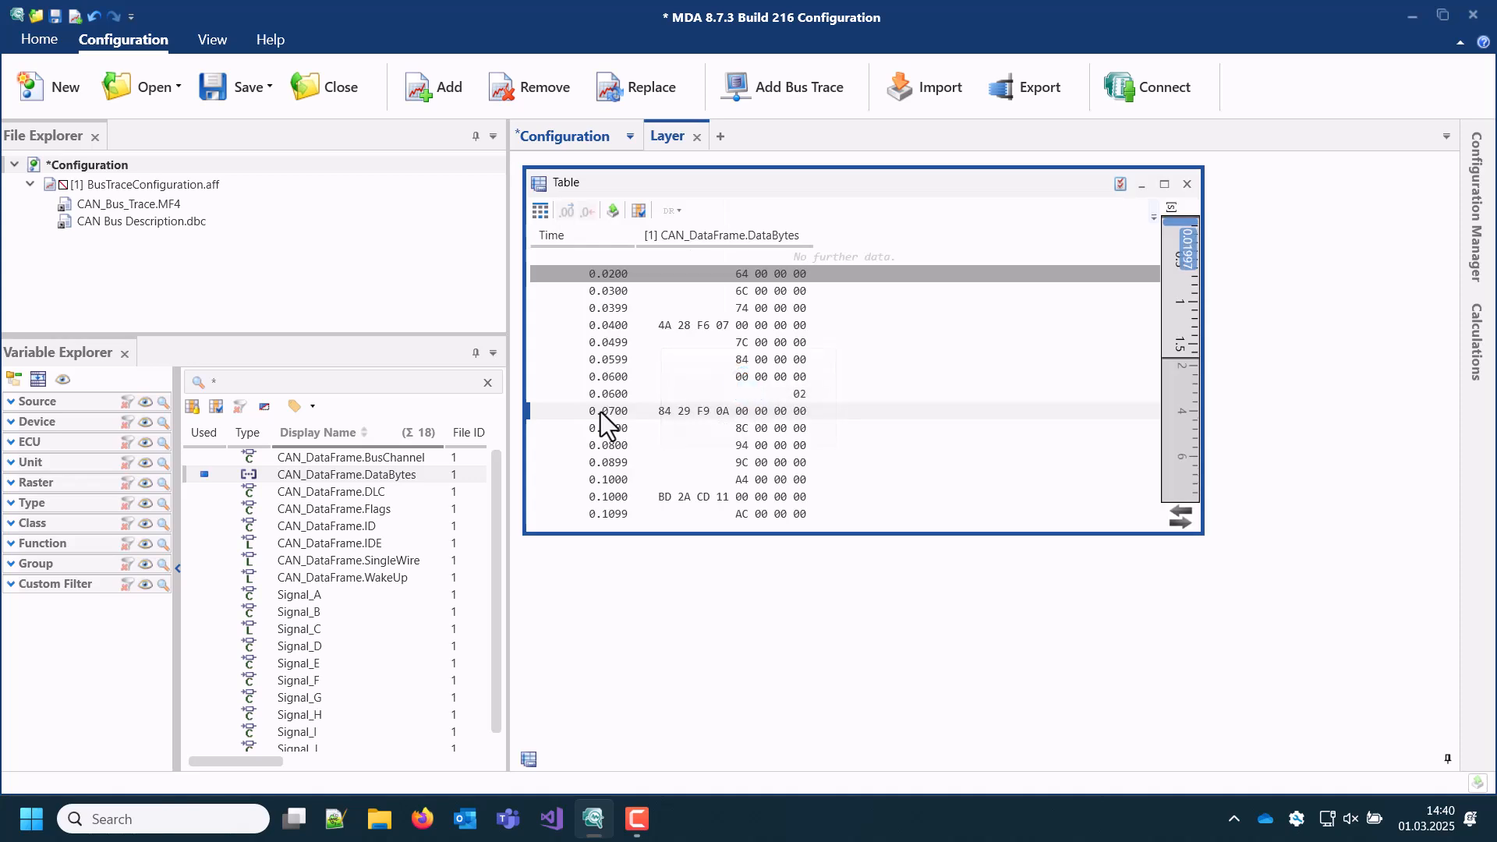
{"action": "left_click_drag", "start_coordinate": [372, 525], "coordinate": [845, 379]}
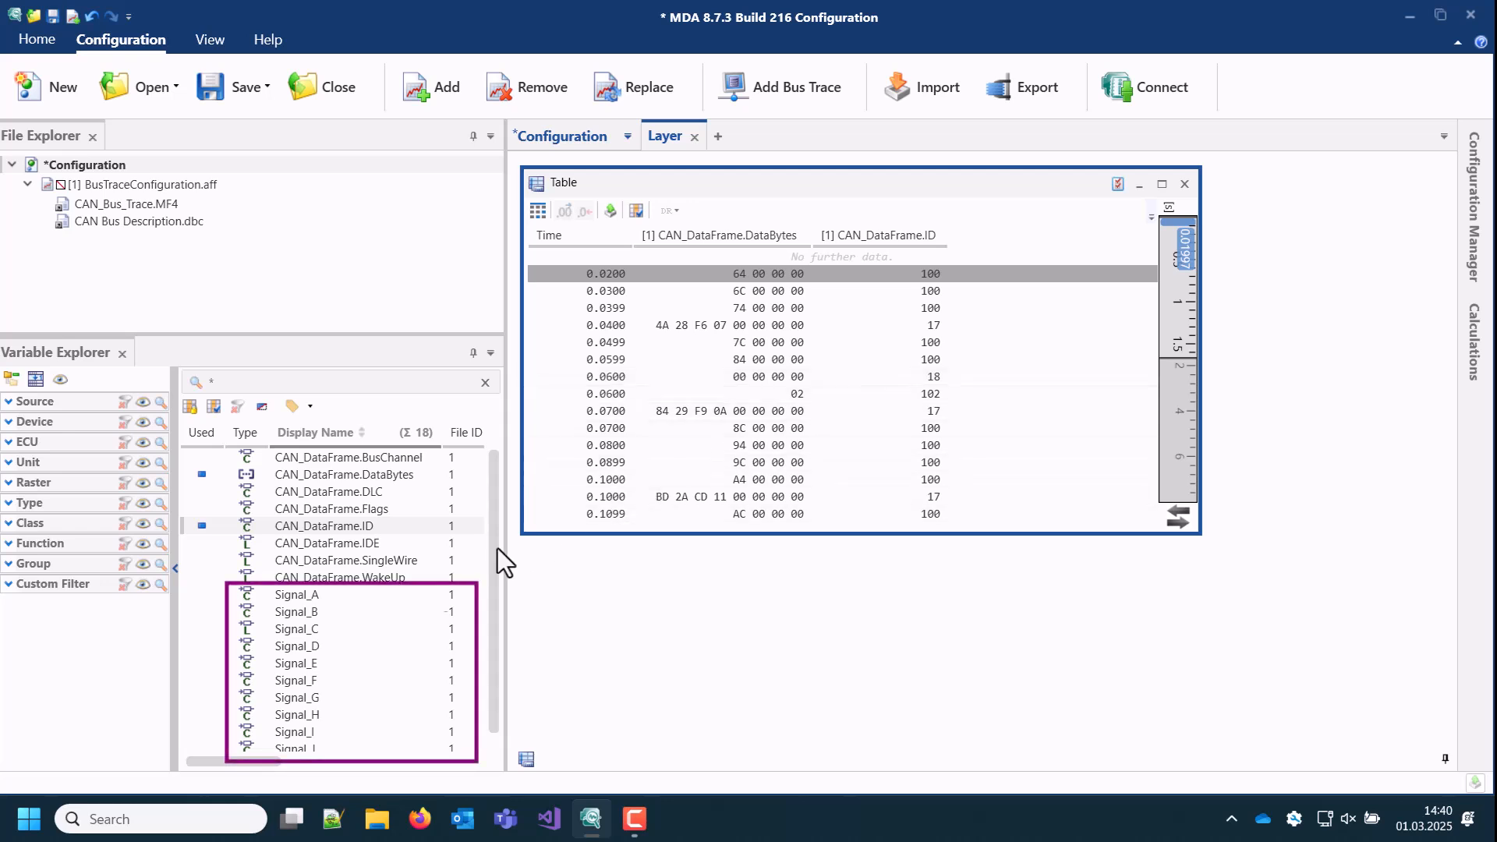
{"action": "left_click", "coordinate": [288, 649]}
{"action": "left_click_drag", "start_coordinate": [288, 648], "coordinate": [1017, 371]}
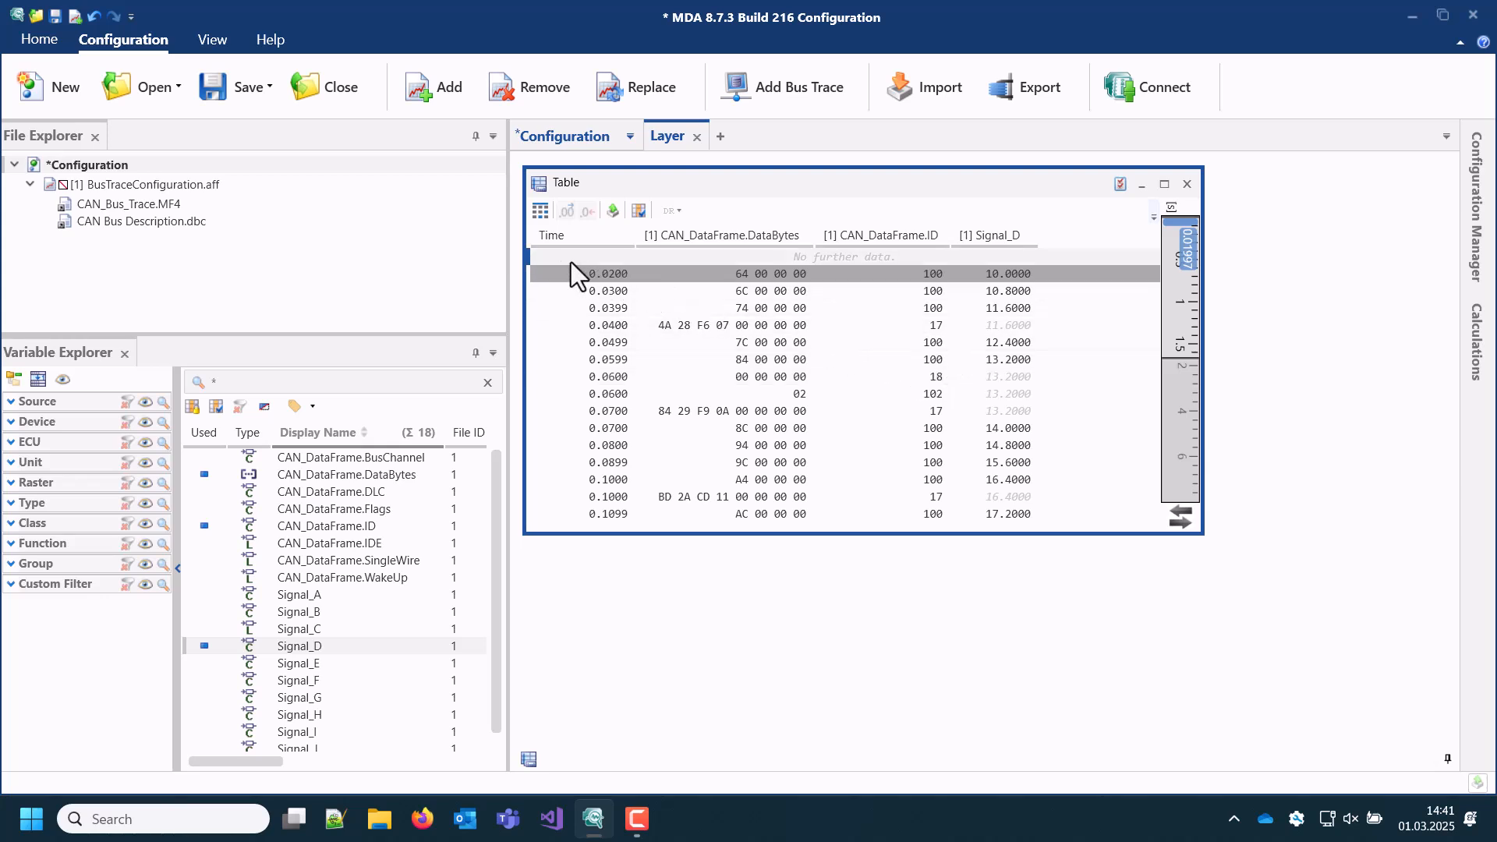
Step: Add the measure file CAN_Bus_Trace.MF4 directly to the configuration and filter the variable list to that source
{"action": "left_click", "coordinate": [427, 90]}
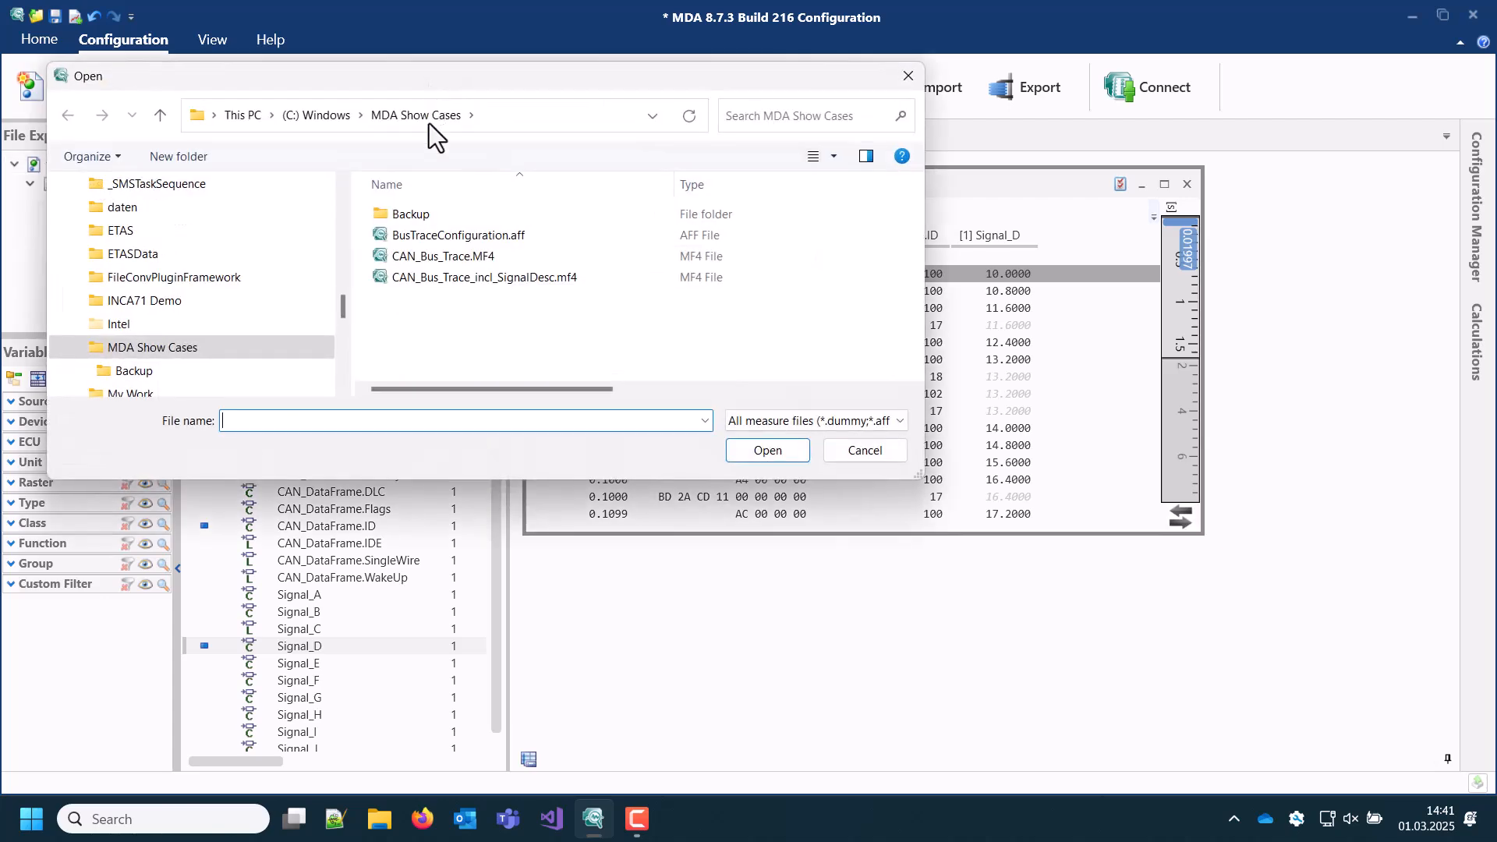
{"action": "left_click", "coordinate": [435, 257]}
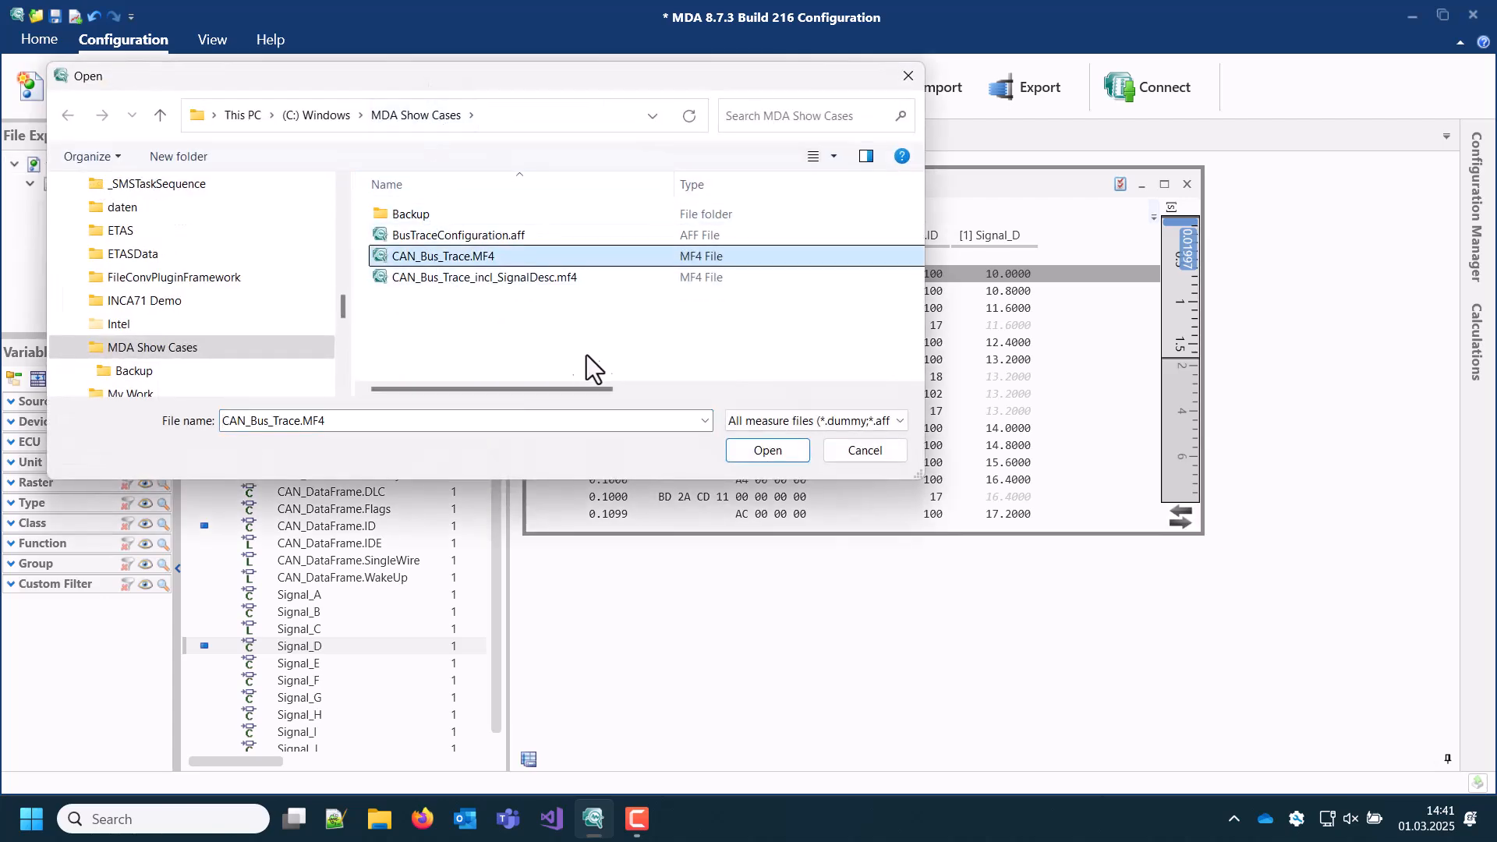
{"action": "left_click", "coordinate": [739, 451]}
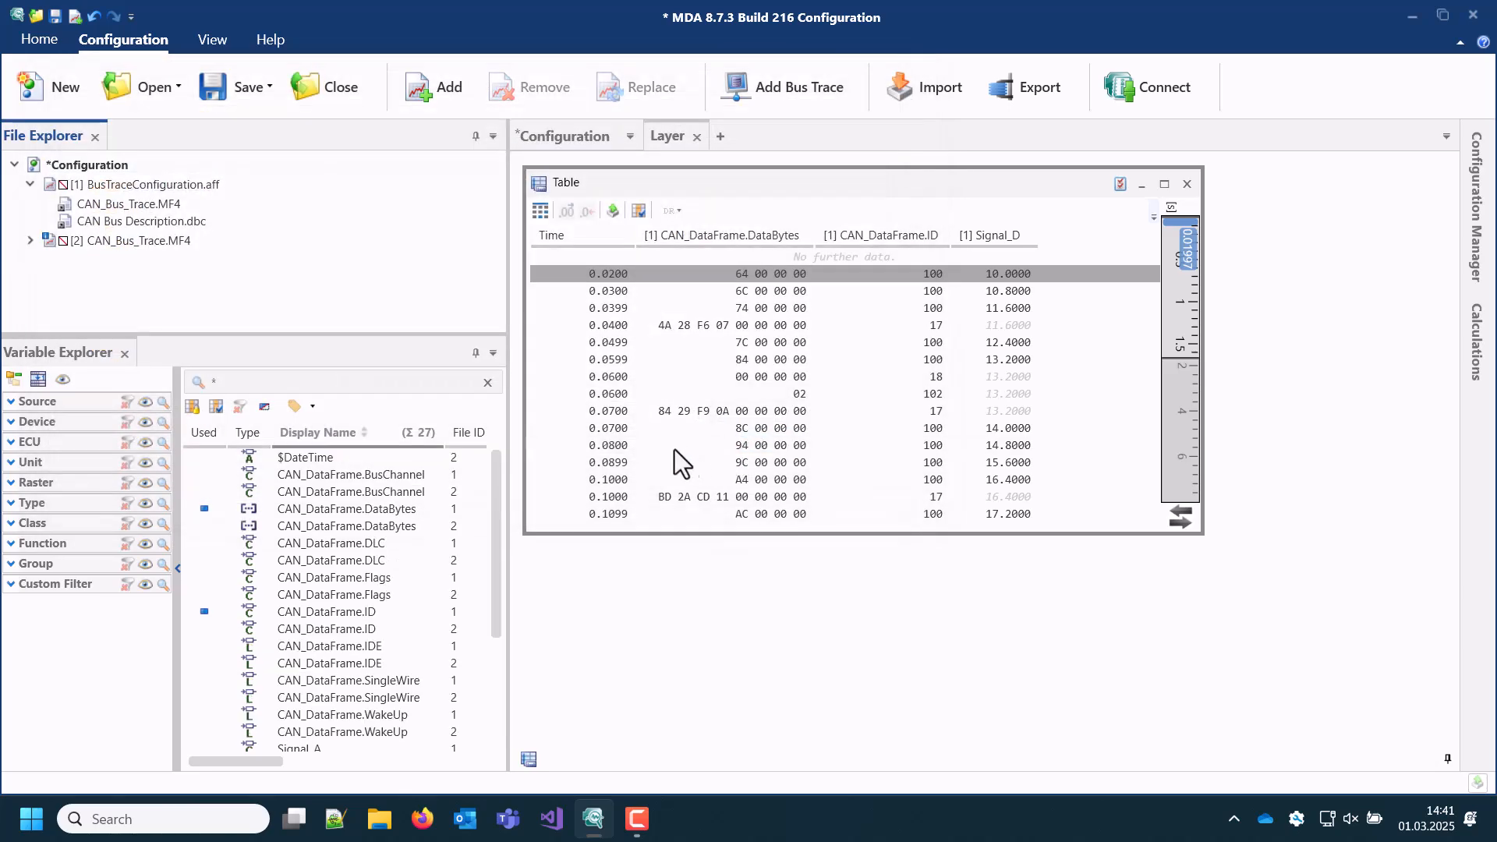
{"action": "left_click", "coordinate": [17, 403]}
{"action": "left_click", "coordinate": [14, 460]}
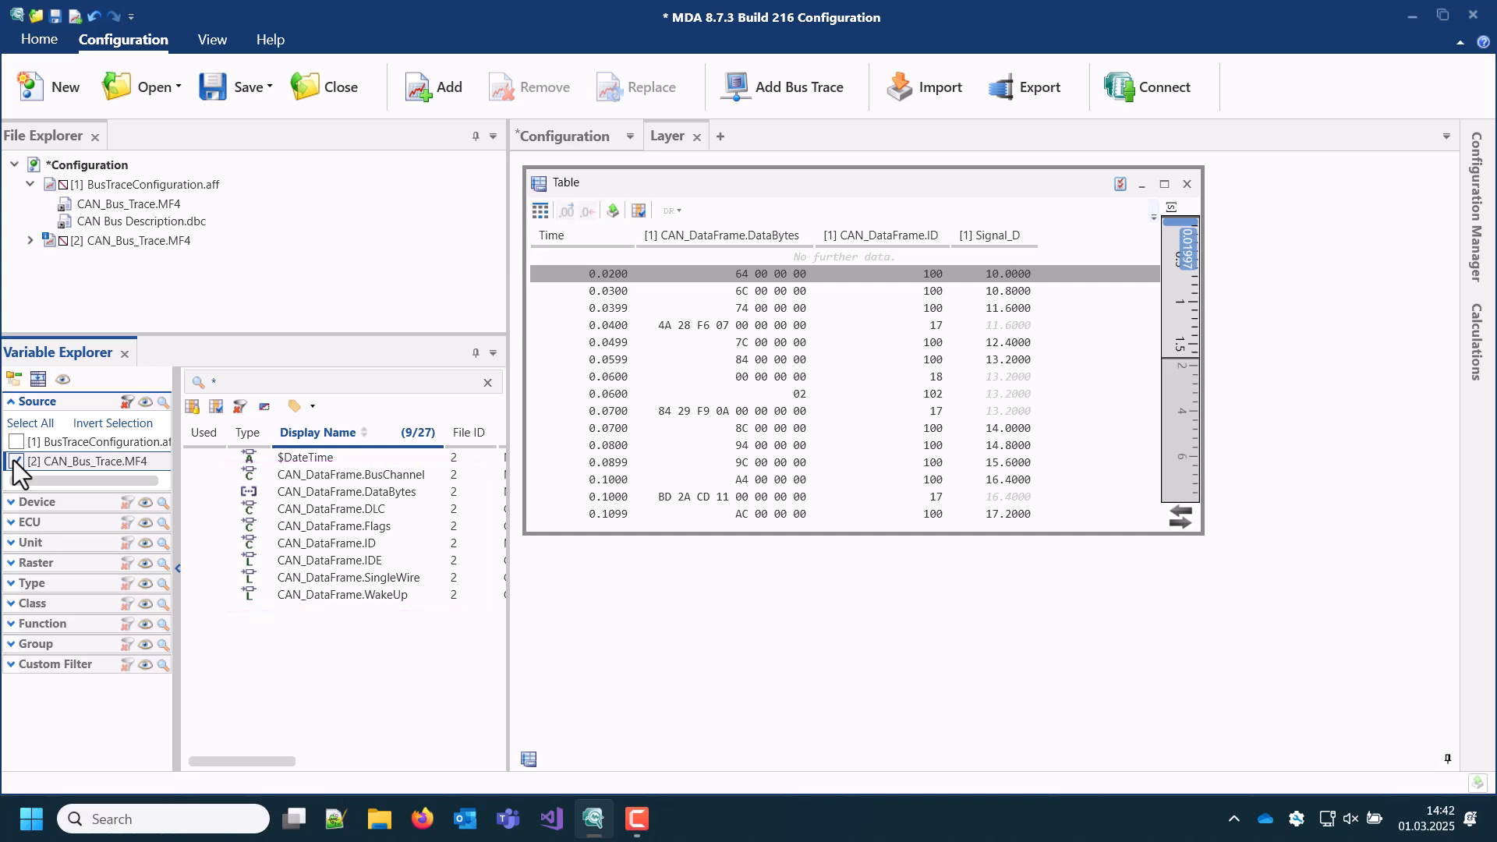
Step: Add the measure file CAN_Bus_Trace_incl_SignalDesc.mf4 to the configuration
{"action": "left_click", "coordinate": [429, 94]}
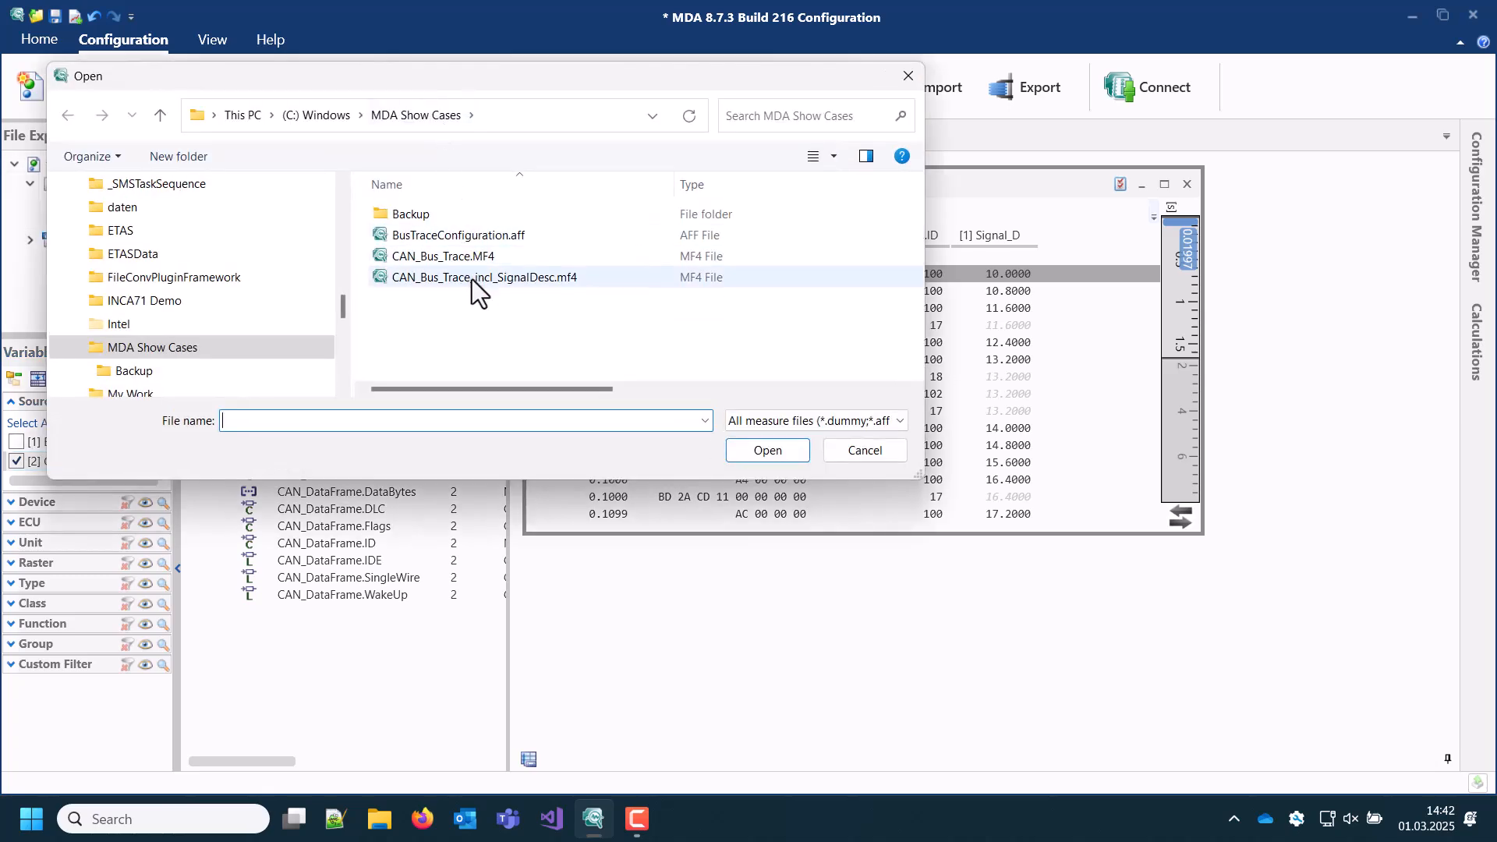
{"action": "left_click", "coordinate": [471, 277]}
{"action": "left_click", "coordinate": [750, 451]}
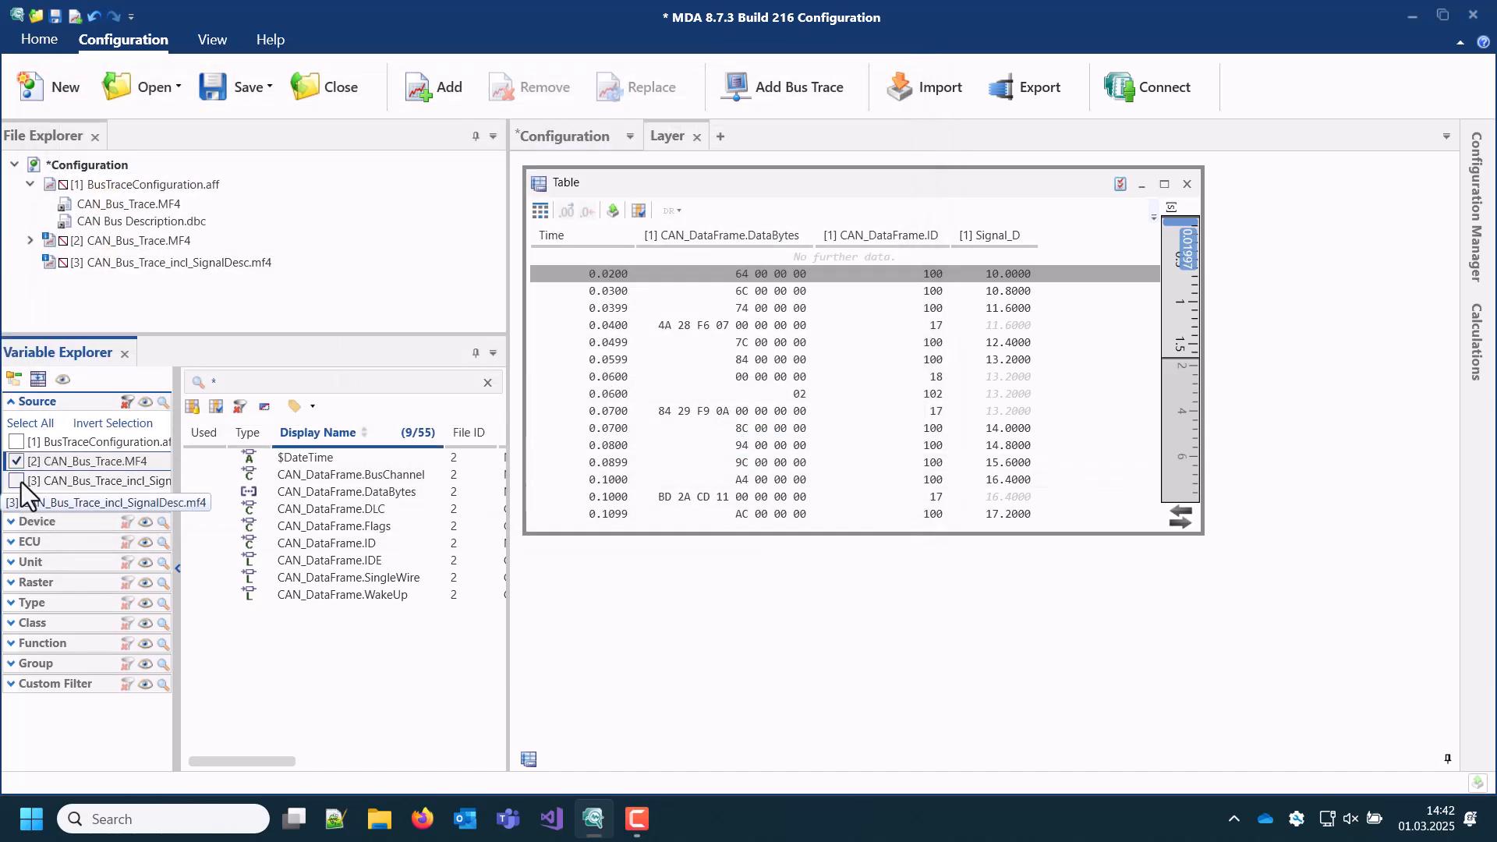
Step: Filter the variables to CAN_Bus_Trace_incl_SignalDesc.mf4 only and add one of its signals to the Table instrument
{"action": "left_click", "coordinate": [18, 481]}
{"action": "left_click", "coordinate": [17, 461]}
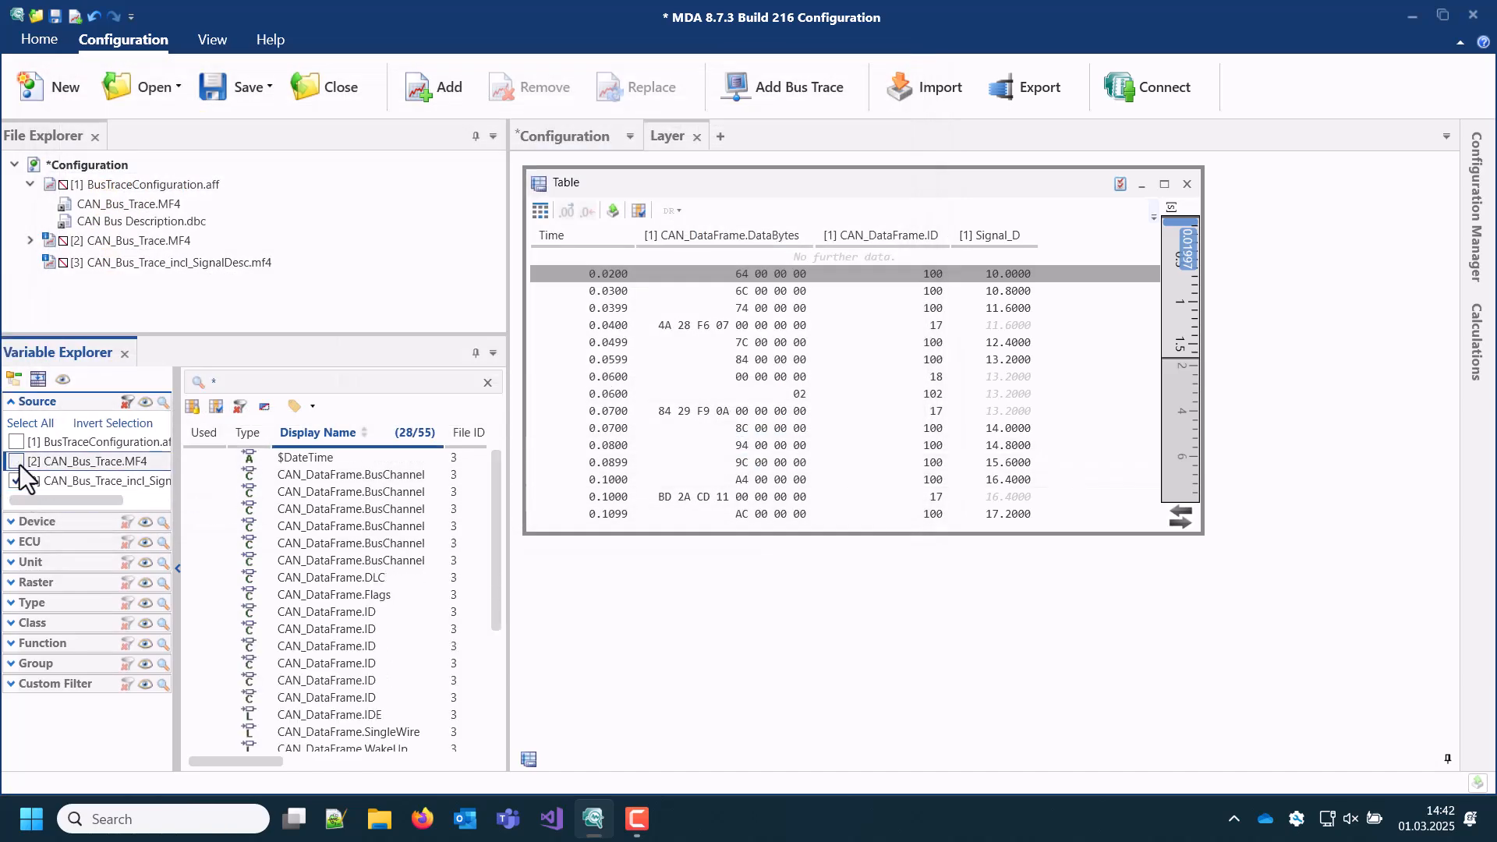
{"action": "scroll", "coordinate": [317, 600], "scroll_direction": "down", "scroll_amount": 4}
{"action": "left_click_drag", "start_coordinate": [312, 628], "coordinate": [1068, 348]}
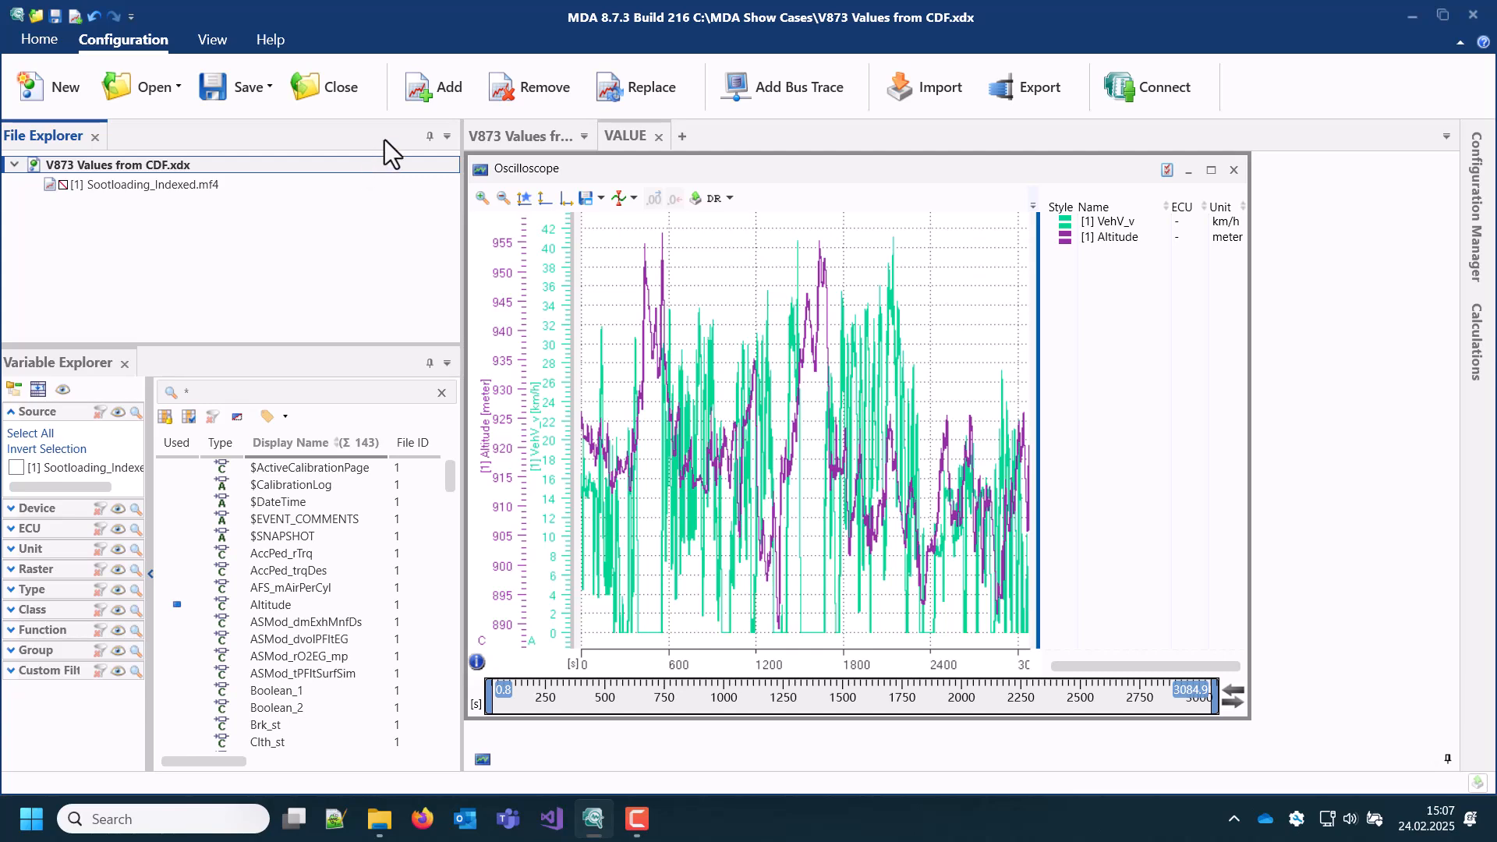
Step: Add the calibration file CDM-VALUES.CDFX to the V873 Values from CDF configuration and list only its variables
{"action": "left_click", "coordinate": [415, 95]}
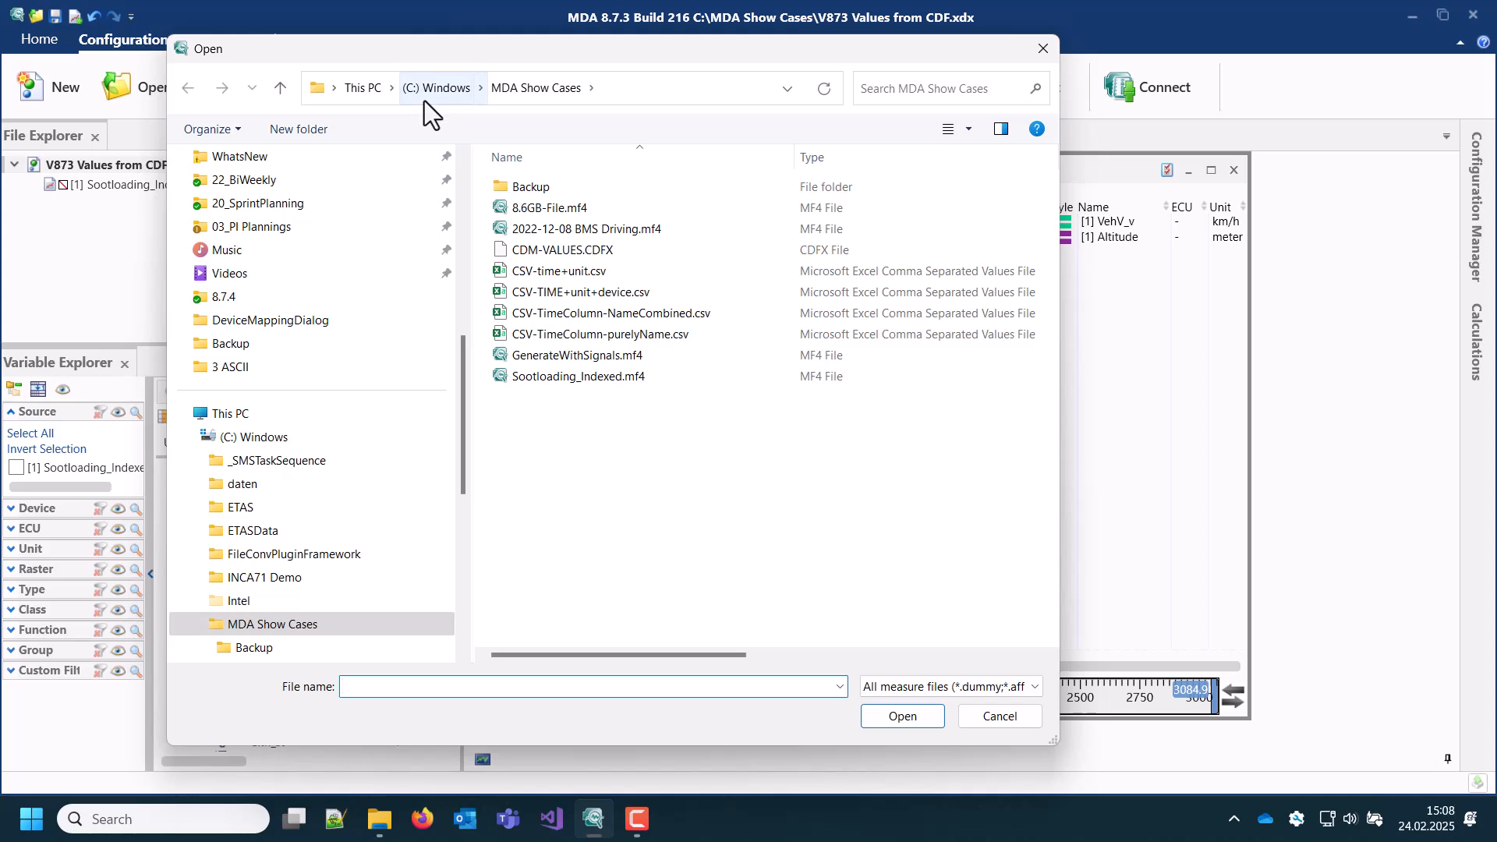
{"action": "left_click", "coordinate": [517, 248]}
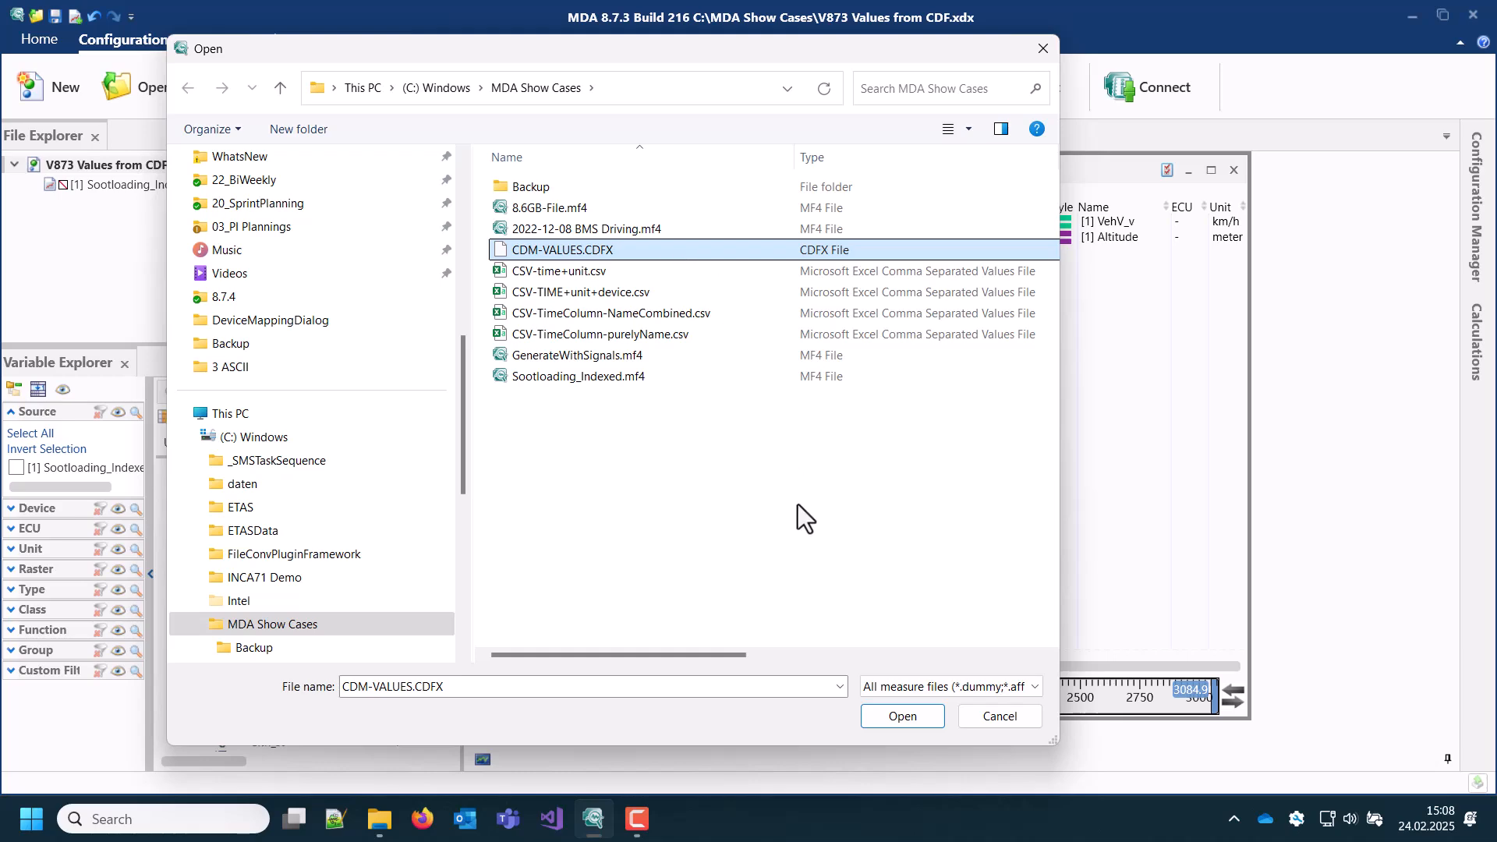
{"action": "left_click", "coordinate": [889, 714]}
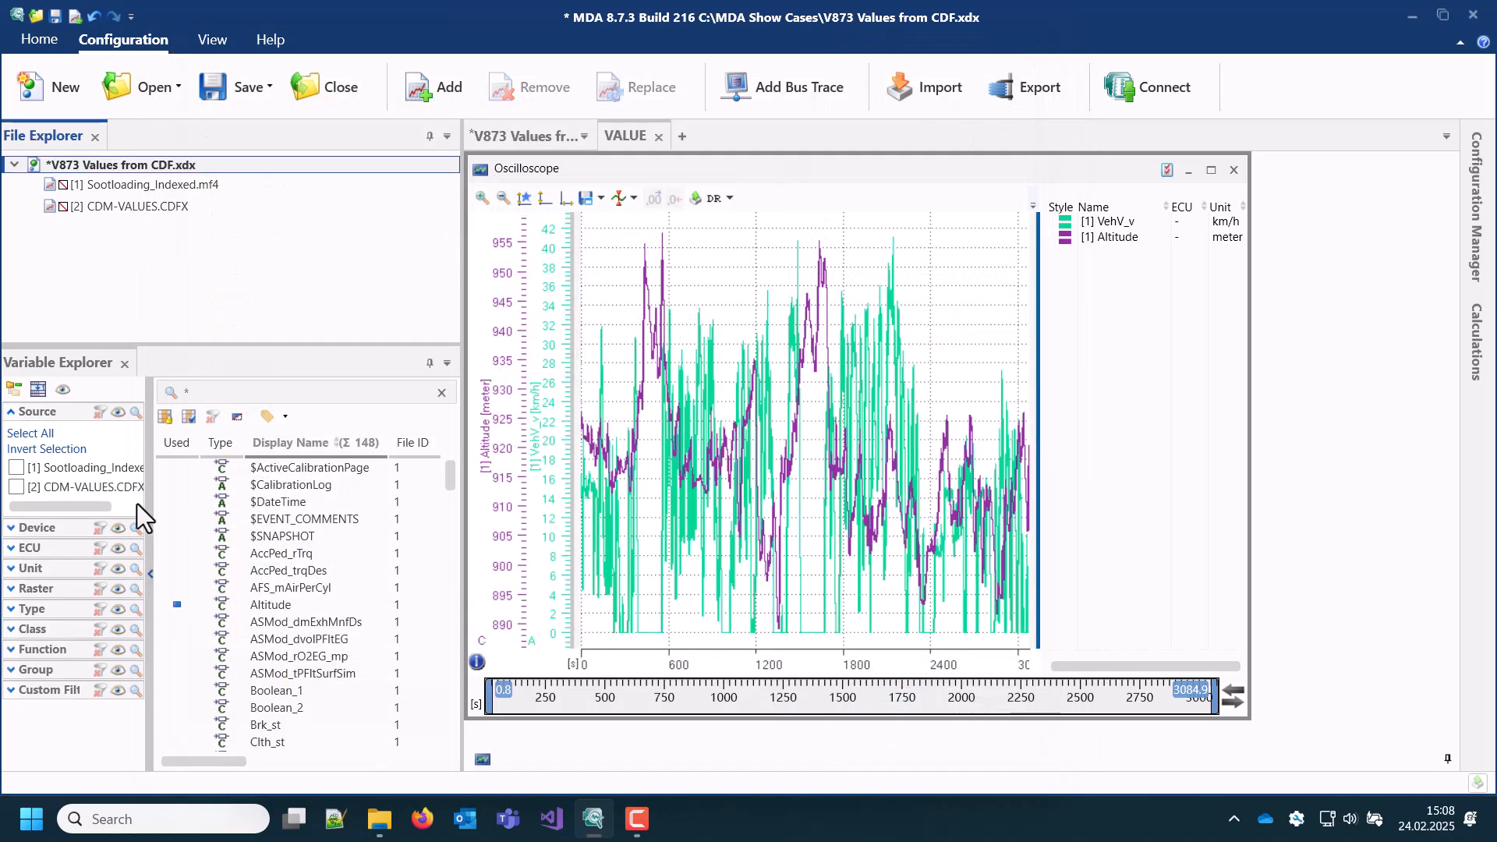
{"action": "left_click", "coordinate": [17, 487]}
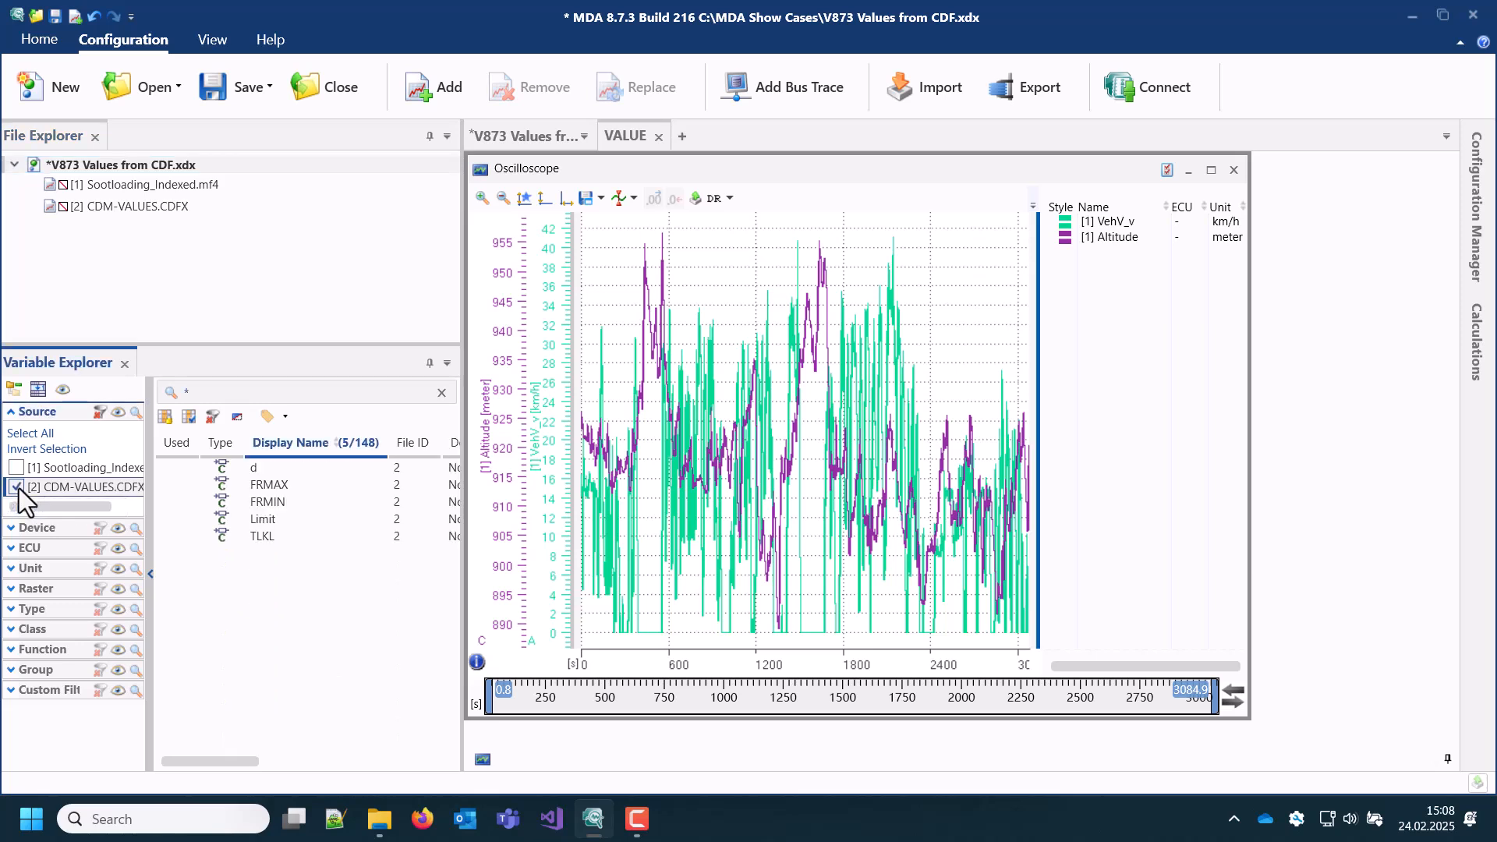
Step: Display the parameters d, FRMAX, FRMIN, Limit and TLKL in a new Table instrument on the VALUE layer
{"action": "left_click", "coordinate": [254, 468]}
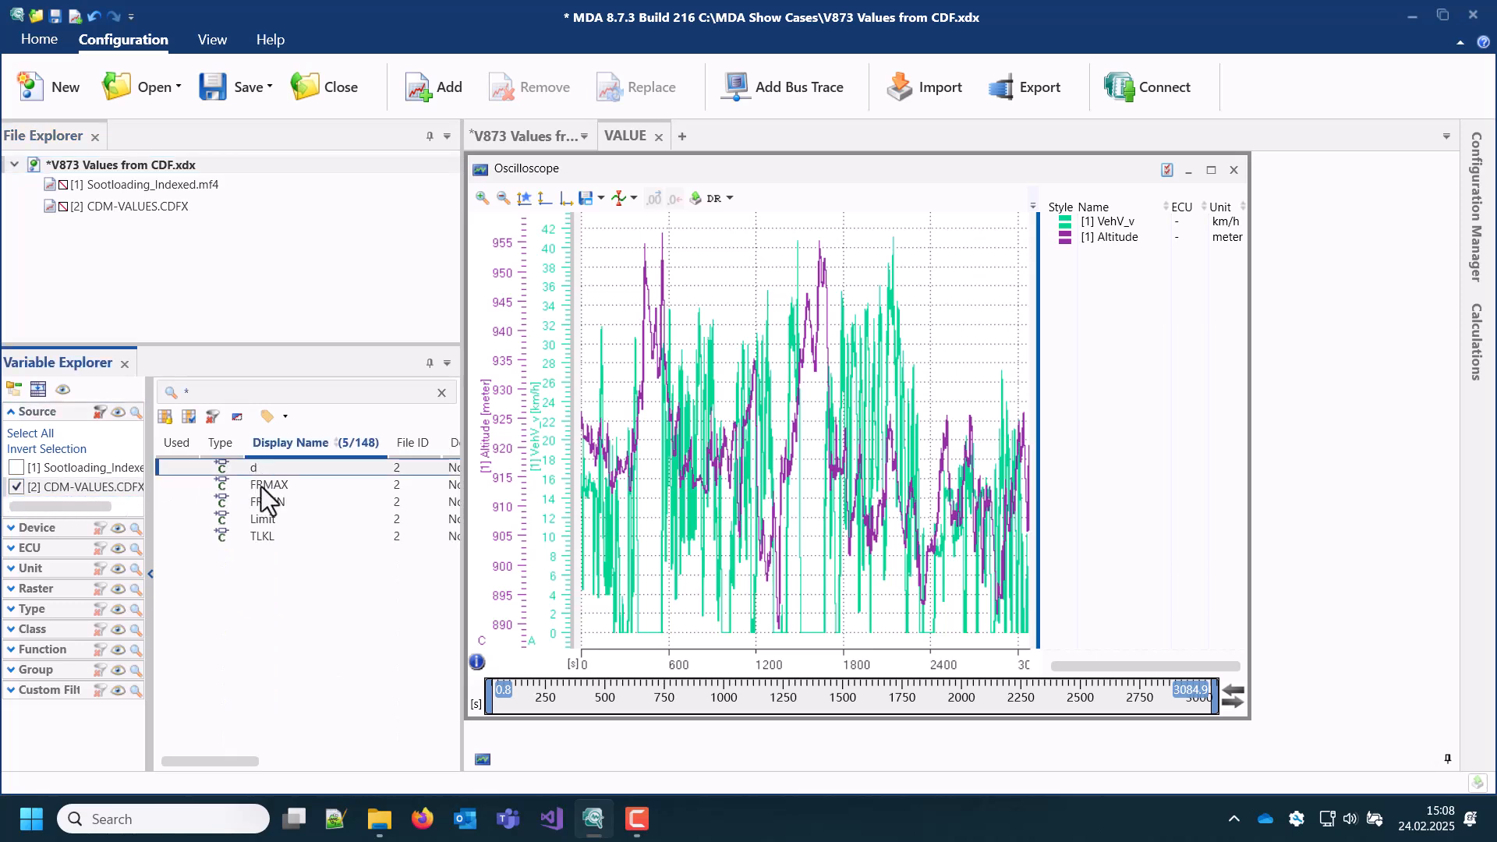
{"action": "left_click", "coordinate": [273, 535], "text": "shift"}
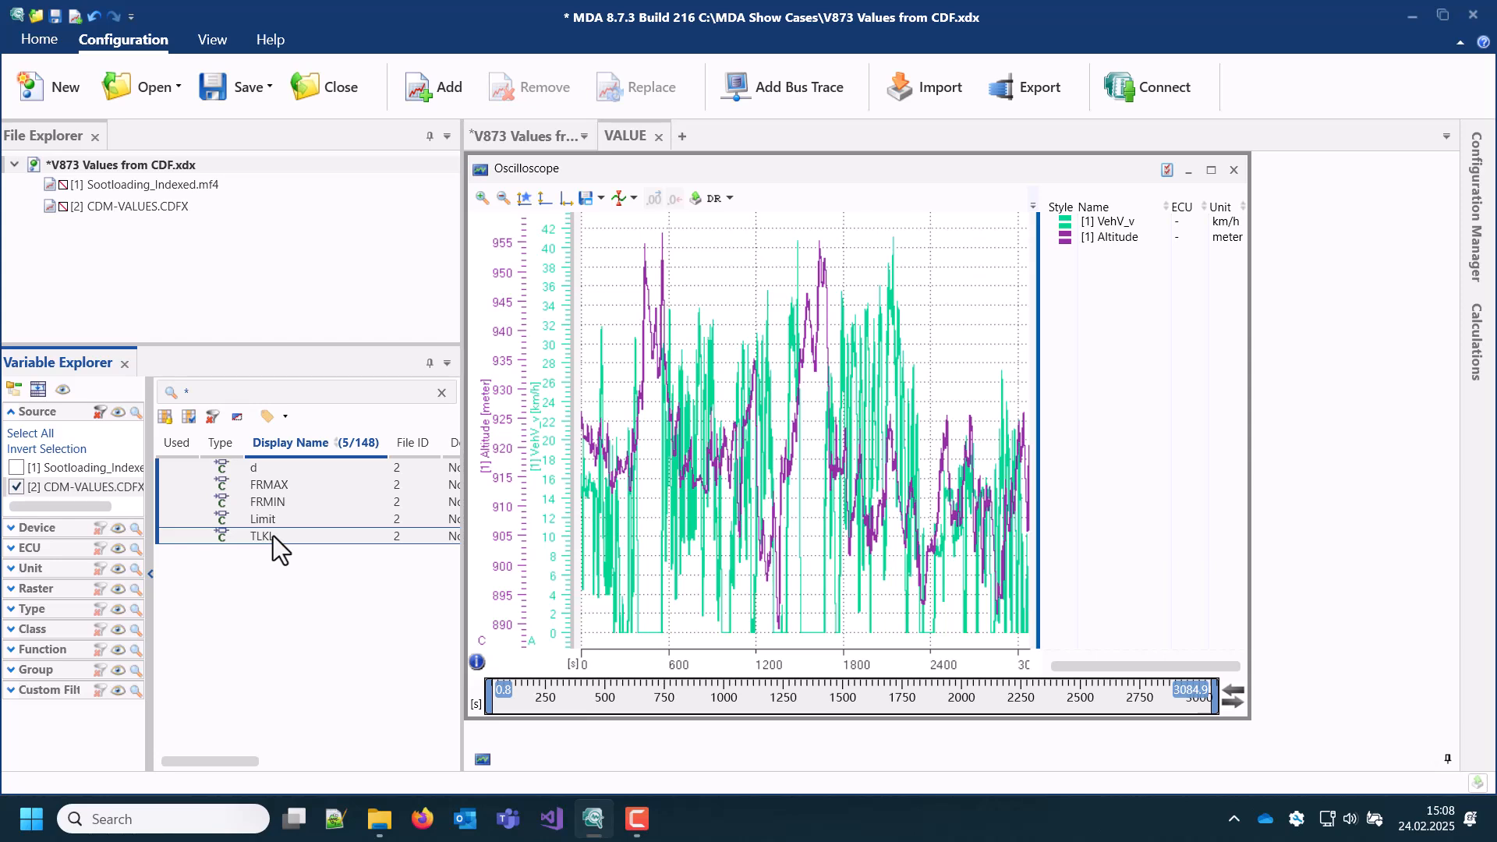
{"action": "left_click", "coordinate": [257, 466]}
{"action": "left_click_drag", "start_coordinate": [257, 465], "coordinate": [635, 139]}
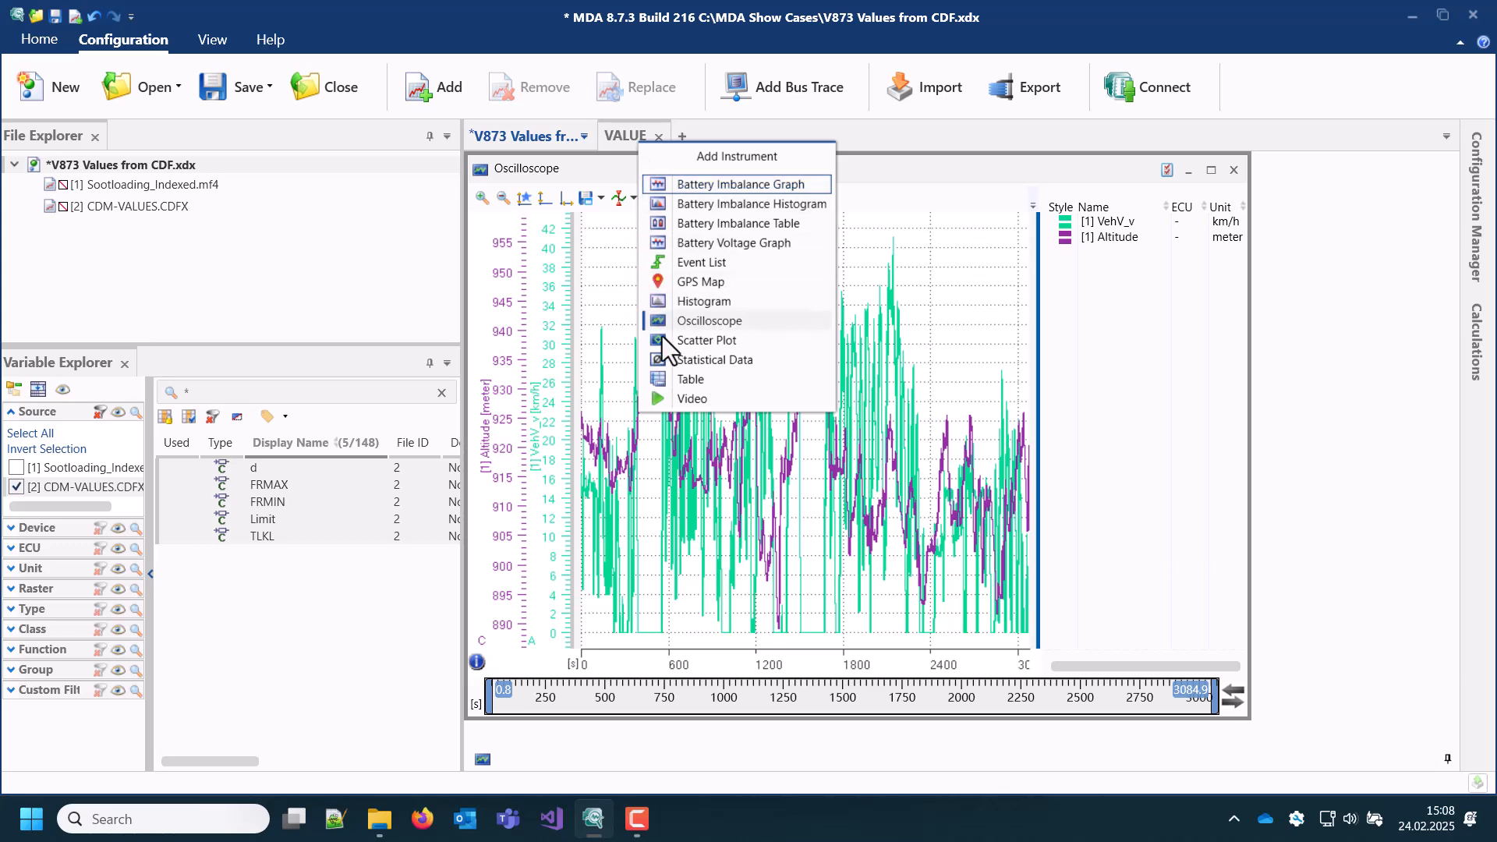
{"action": "left_click", "coordinate": [677, 381]}
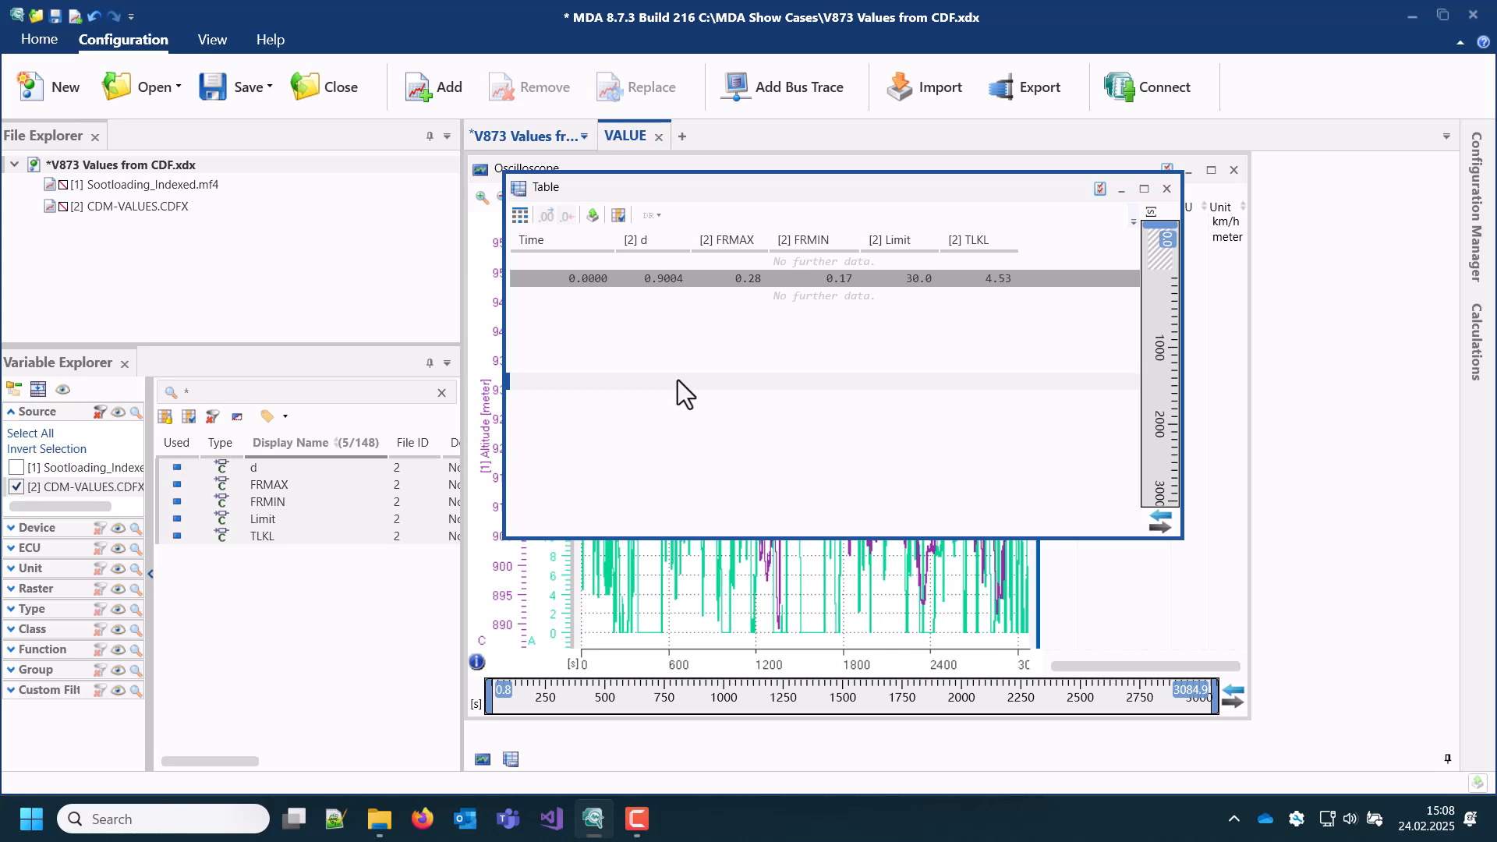
Step: Plot the table's Limit parameter in the oscilloscope on the VehV_v axis and inspect its line beyond the recorded time range
{"action": "left_click", "coordinate": [882, 241]}
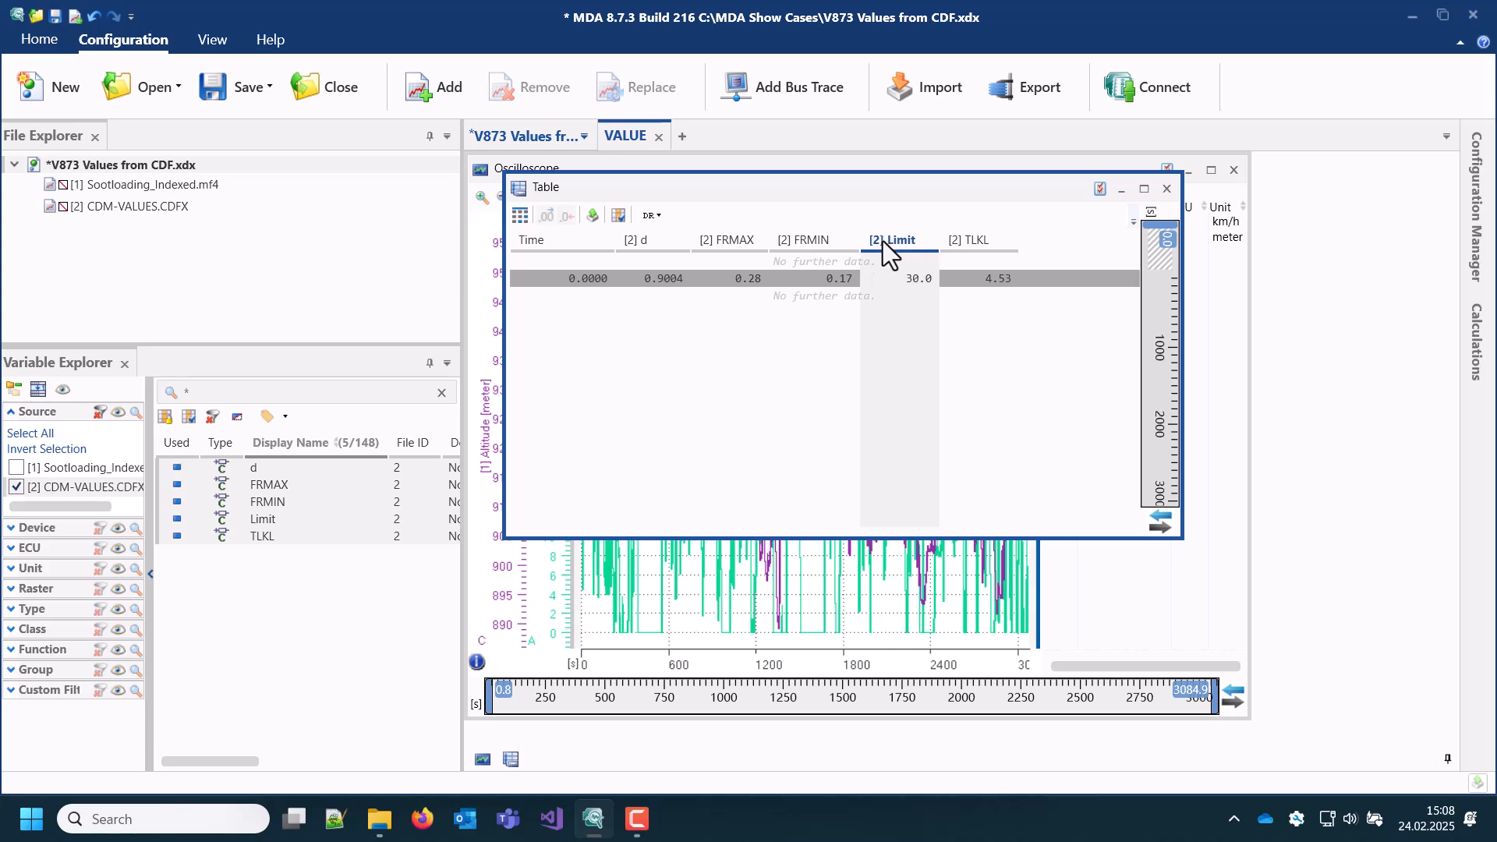
{"action": "left_click_drag", "start_coordinate": [685, 438], "coordinate": [553, 551]}
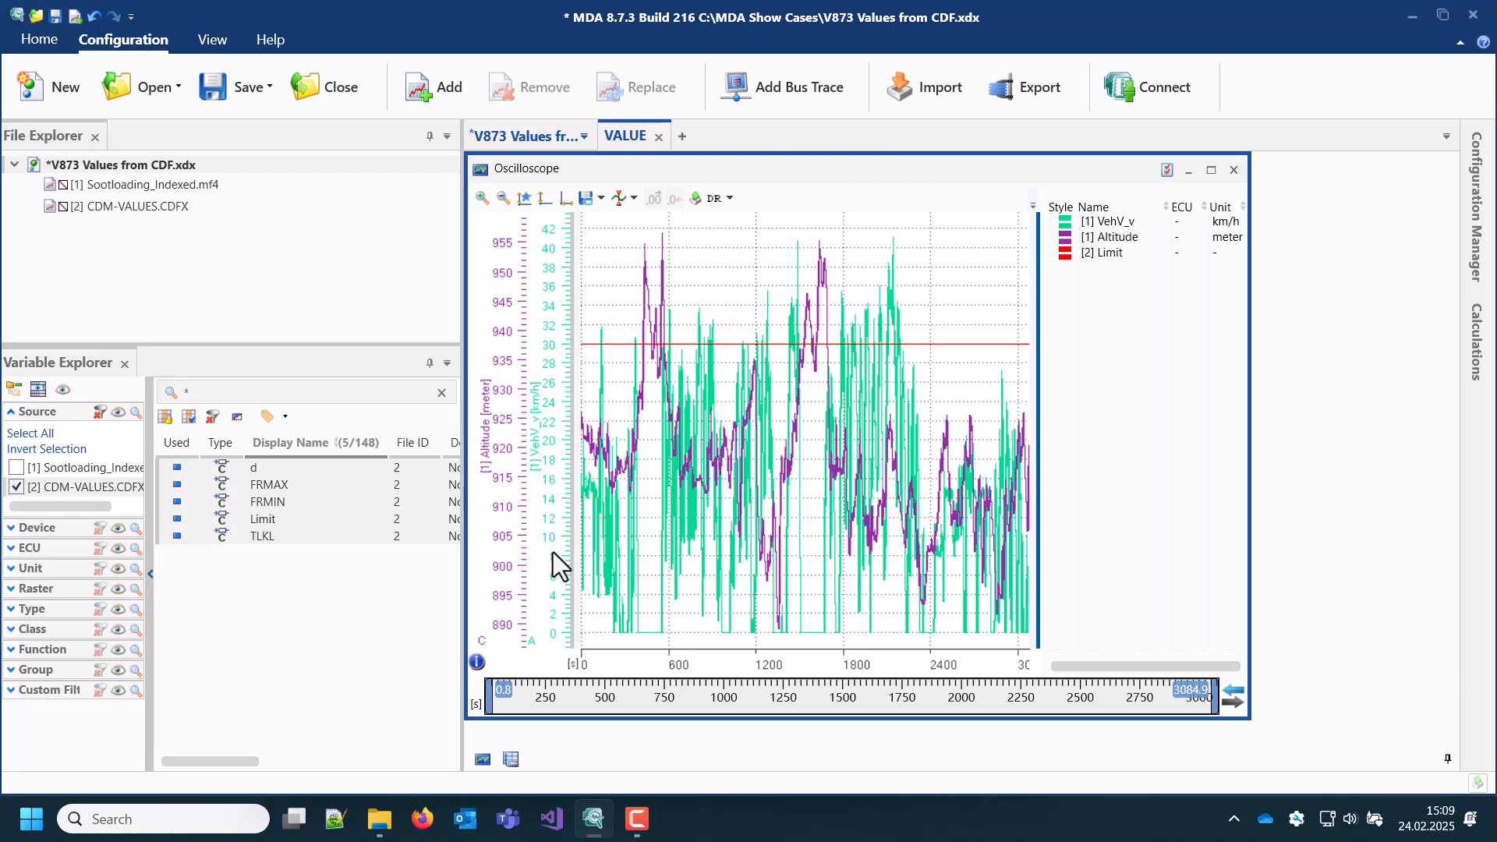
{"action": "mouse_move", "coordinate": [554, 552]}
{"action": "left_mouse_down"}
{"action": "mouse_move", "coordinate": [552, 455]}
{"action": "mouse_move", "coordinate": [549, 548]}
{"action": "left_mouse_up"}
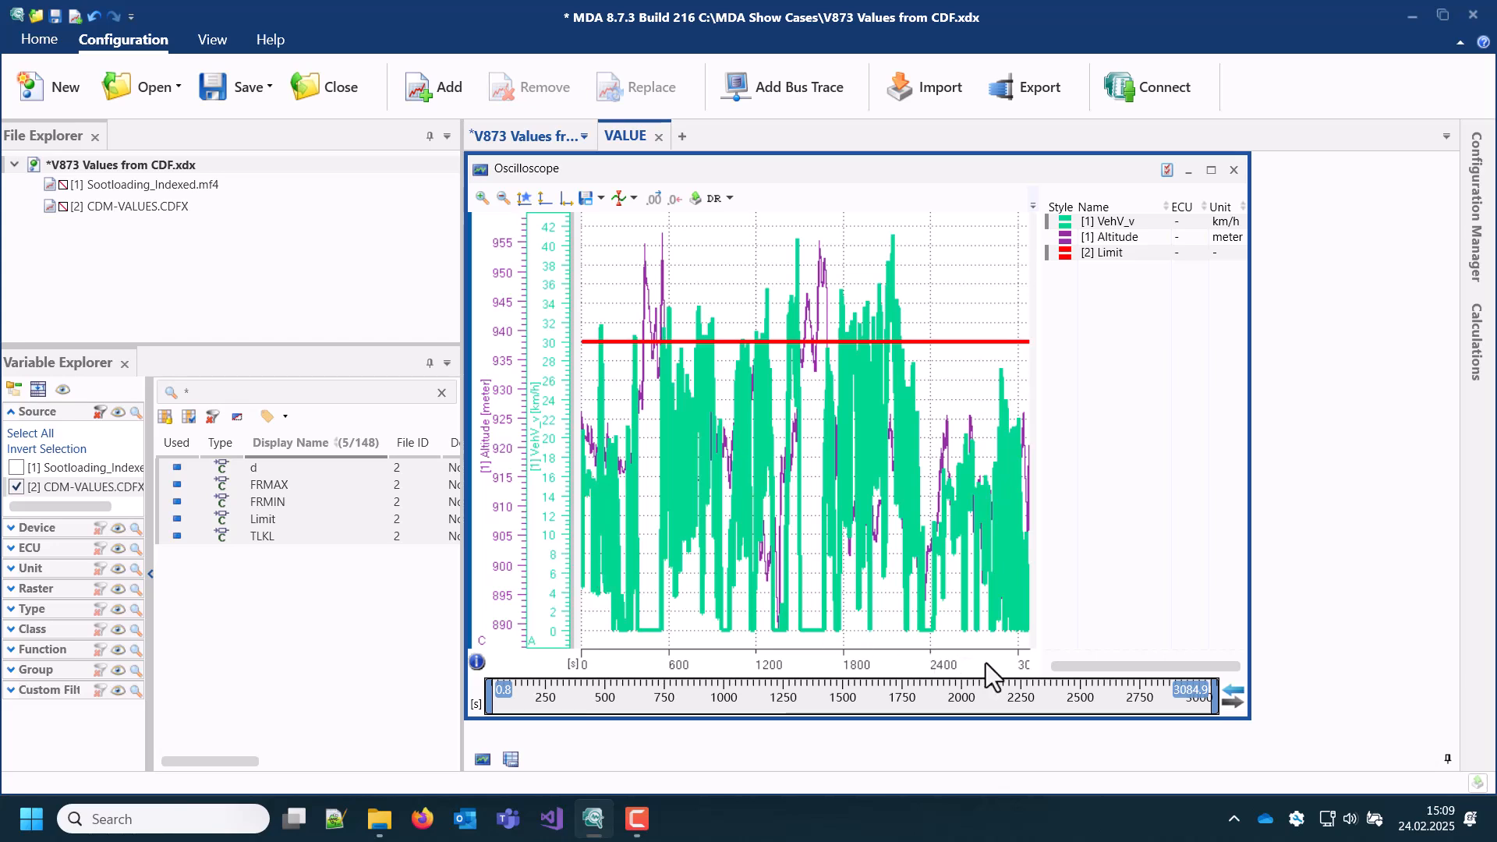
{"action": "left_click_drag", "start_coordinate": [986, 663], "coordinate": [622, 667]}
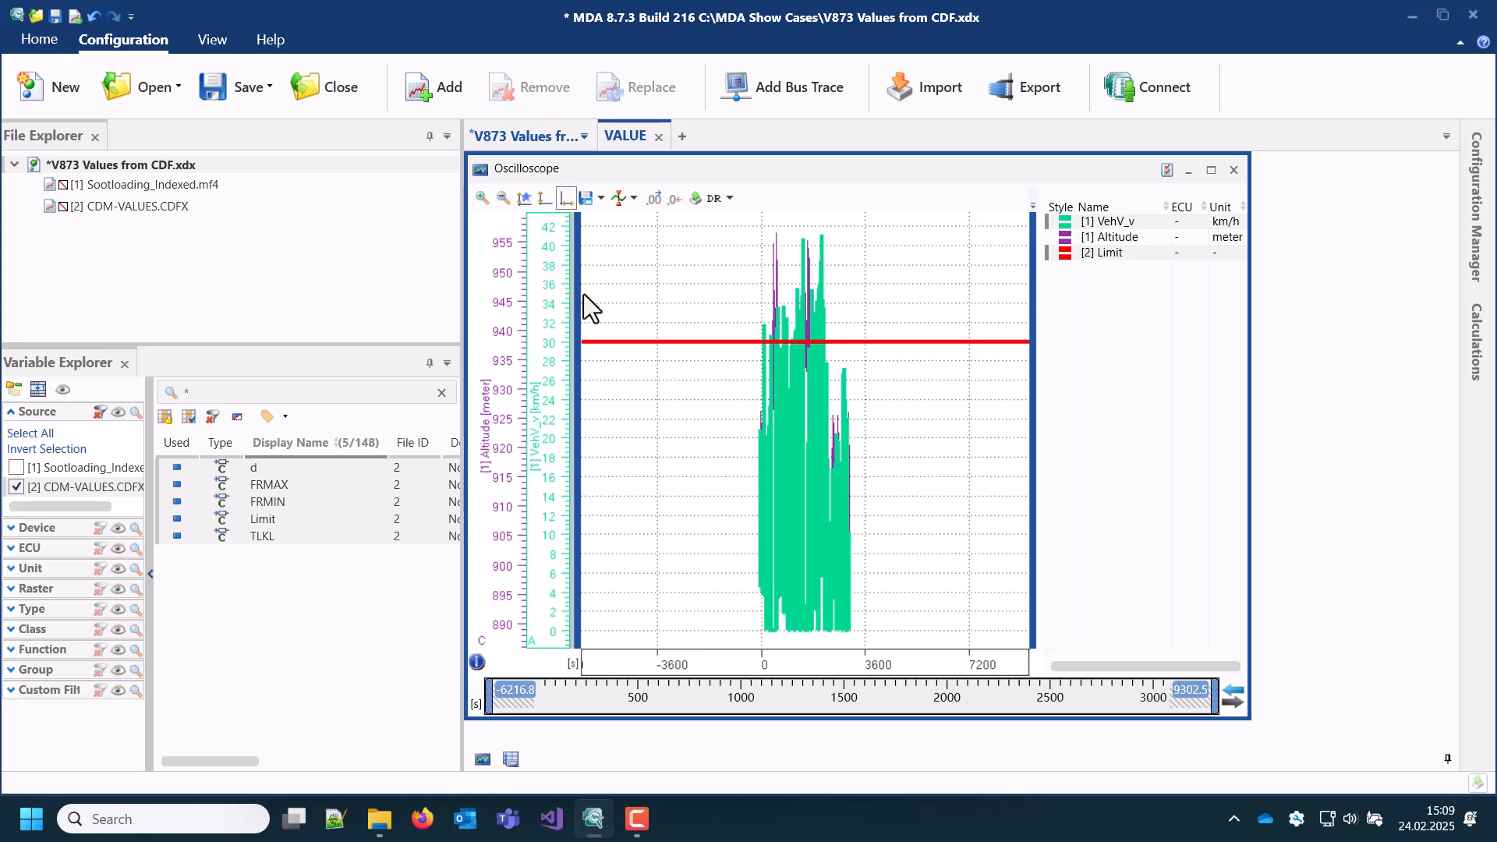
{"action": "left_click", "coordinate": [566, 204]}
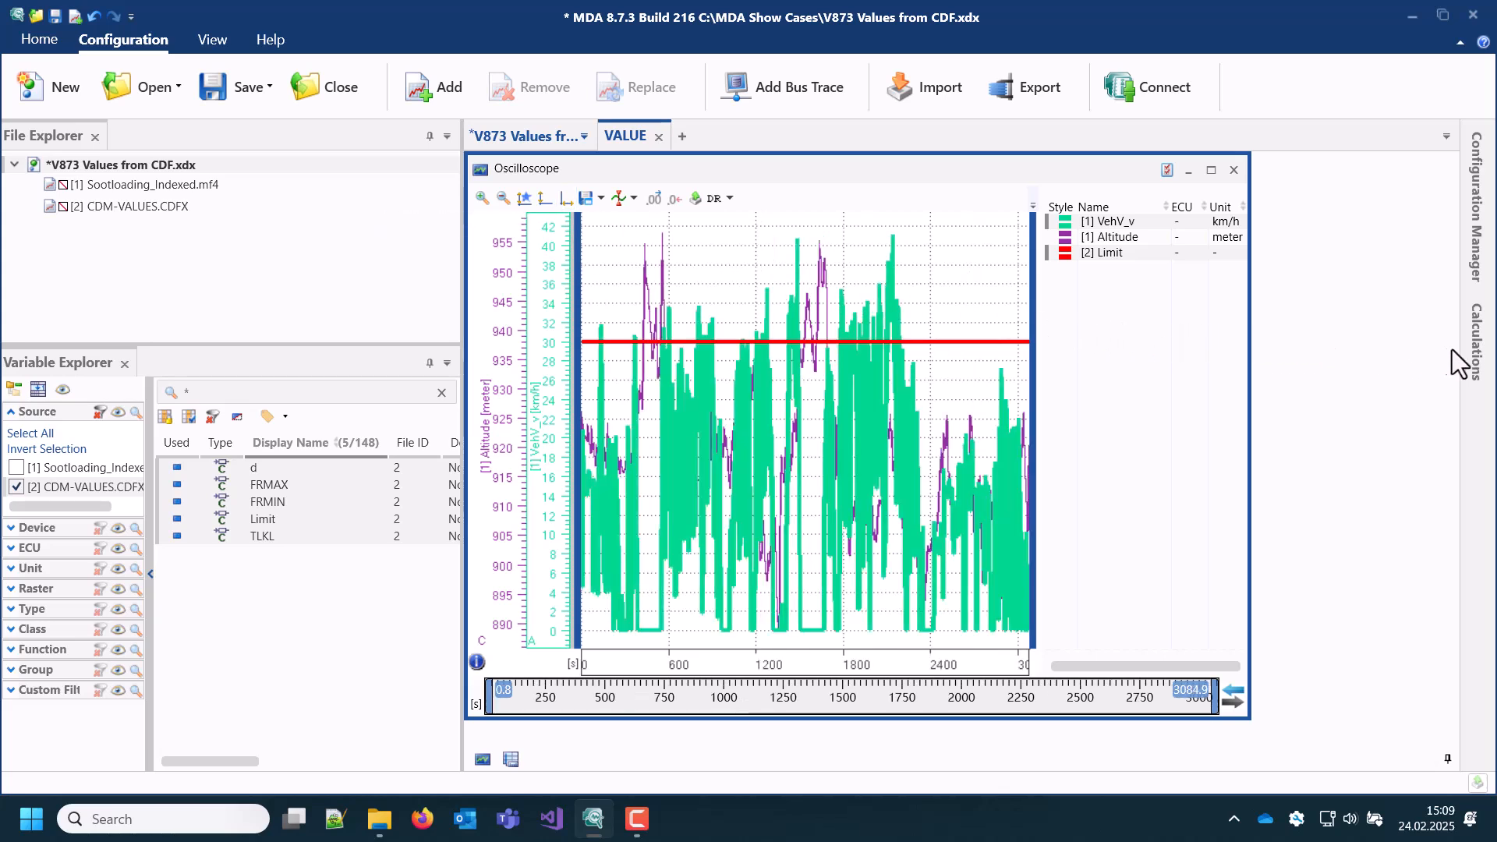
Step: Create and save a calculated signal with the formula [1] VehV_v > [2] Limit and plot it in the oscilloscope
{"action": "left_click", "coordinate": [1476, 343]}
{"action": "left_click", "coordinate": [1250, 266]}
{"action": "type", "text": "veh"}
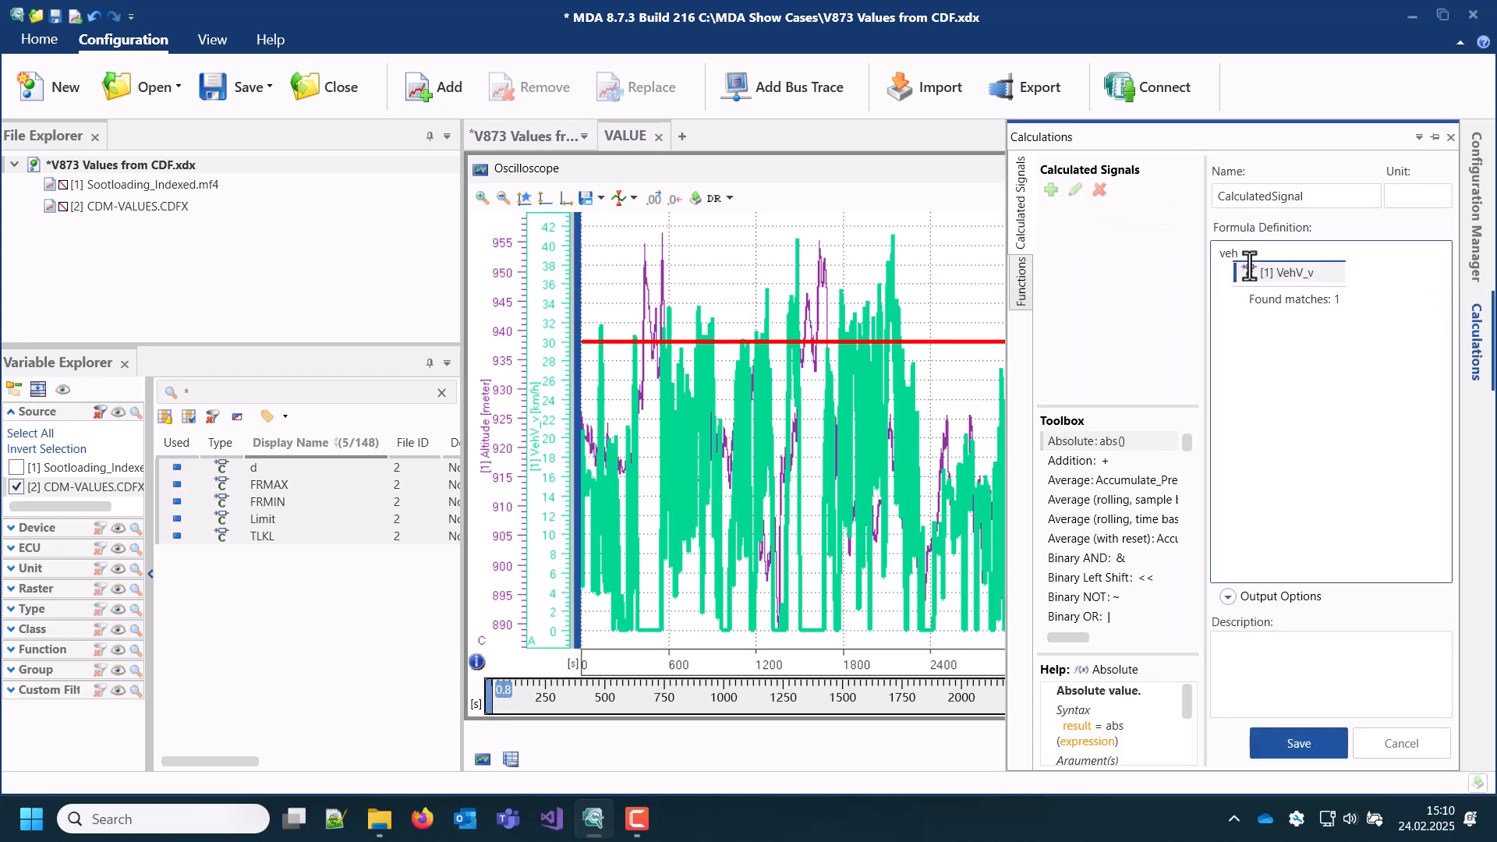
{"action": "left_click", "coordinate": [1270, 275]}
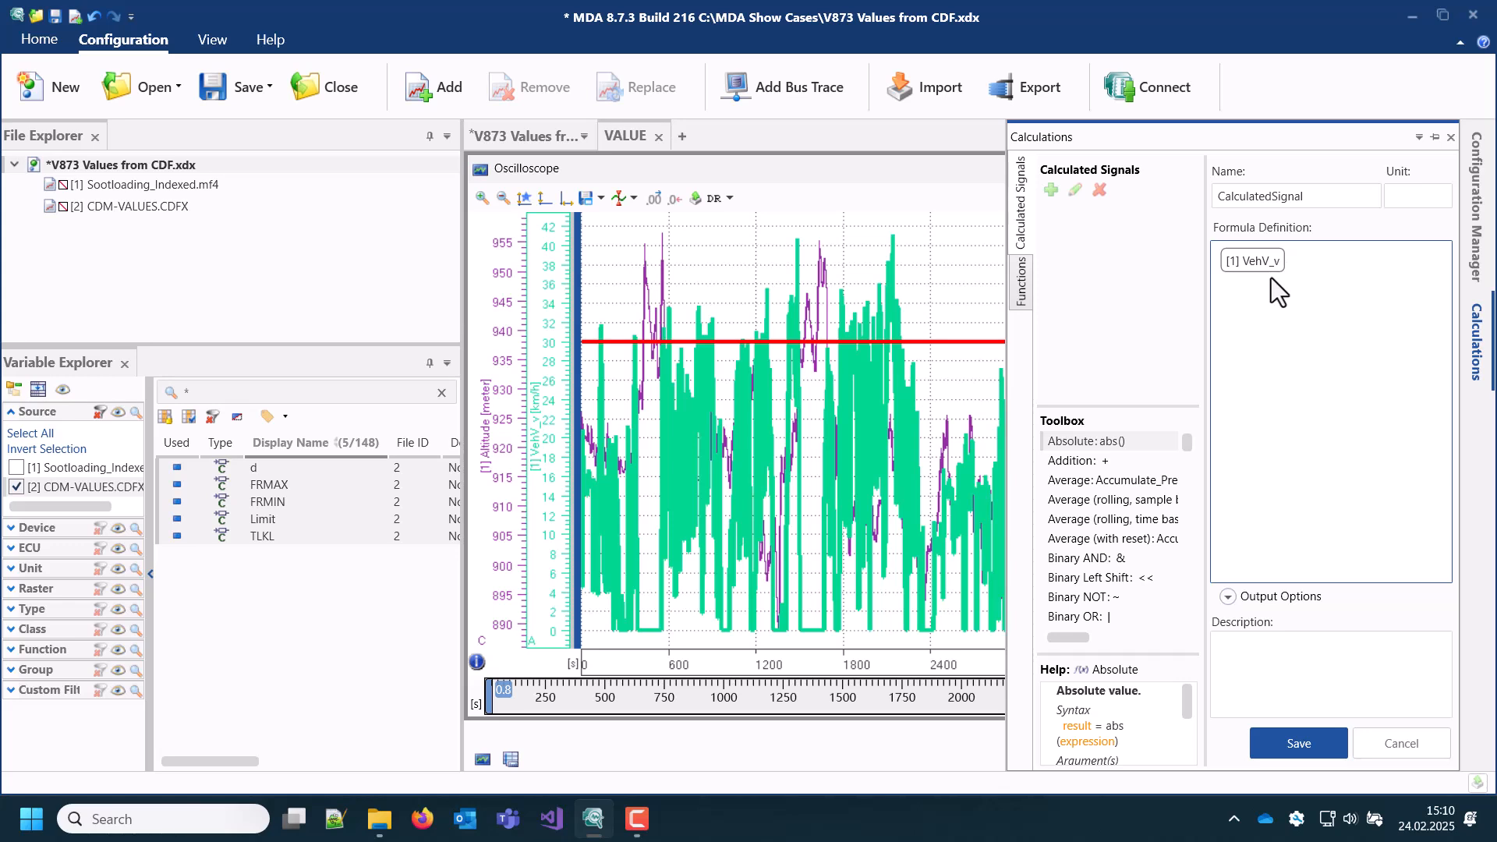
{"action": "type", "text": ">"}
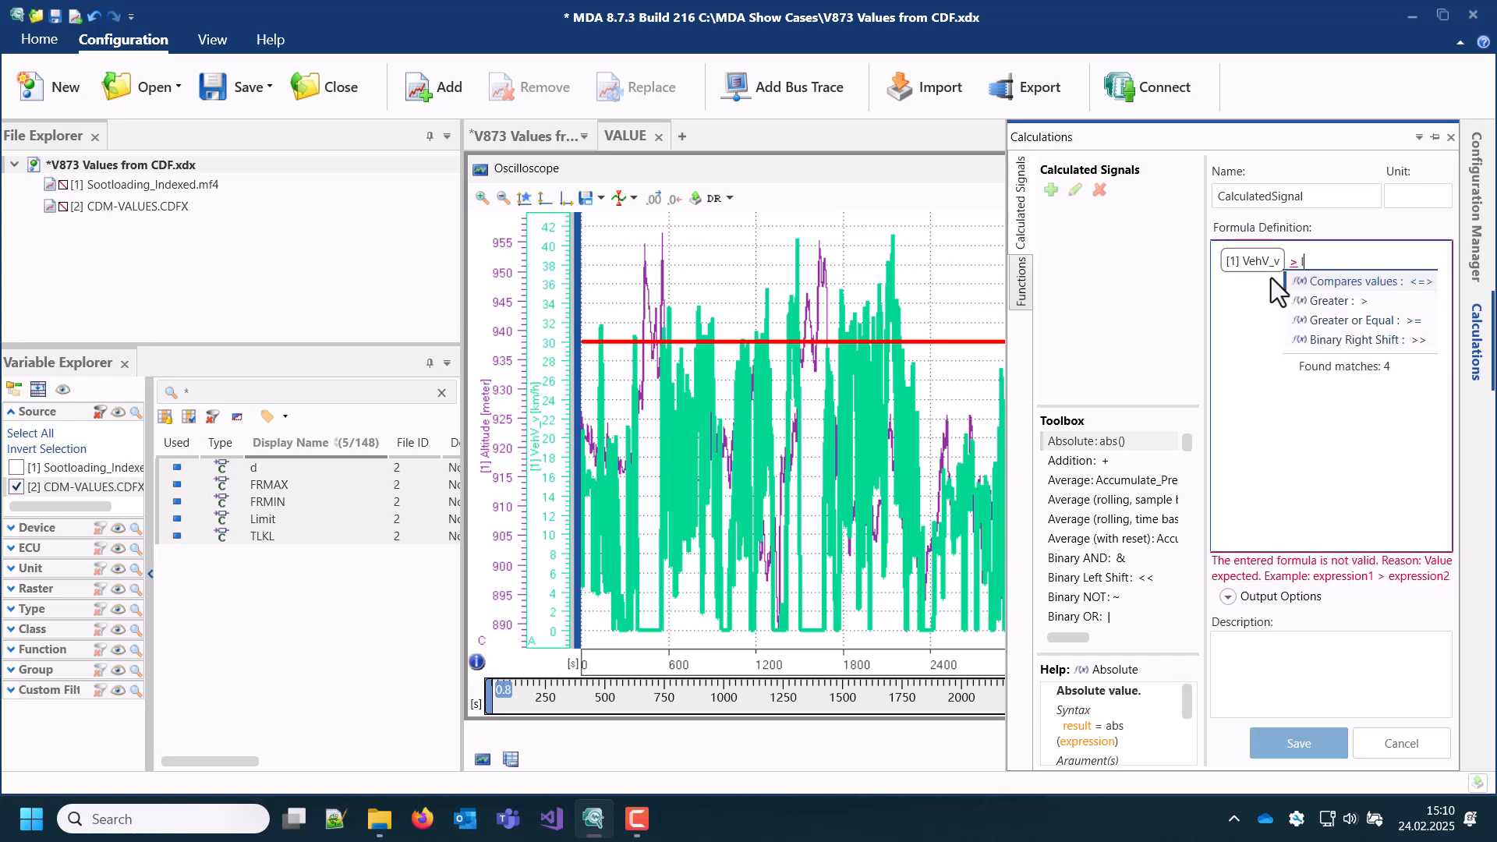
{"action": "type", "text": "limit"}
{"action": "left_click", "coordinate": [1330, 281]}
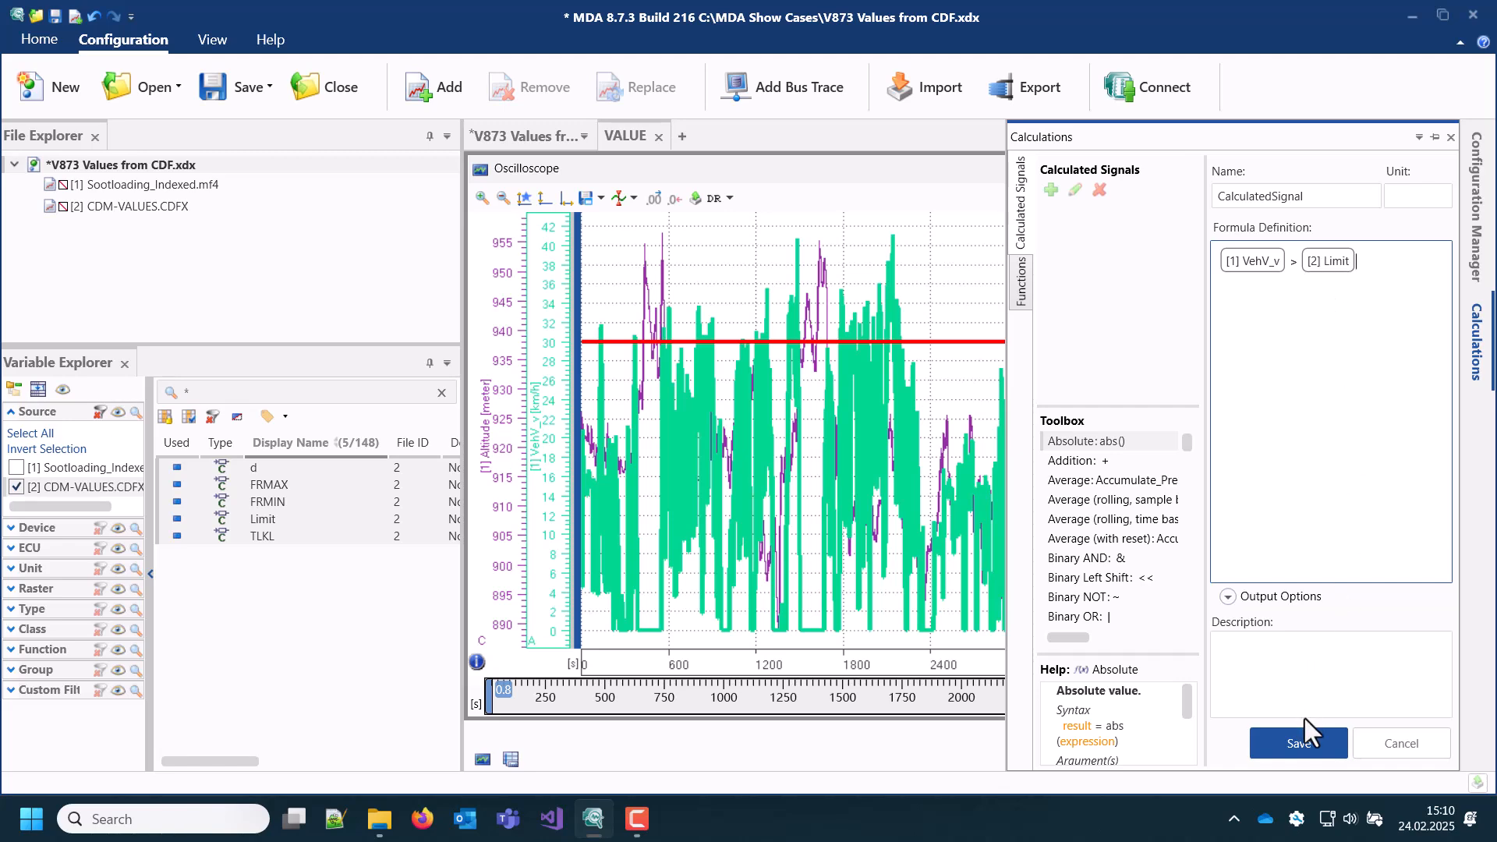
{"action": "left_click", "coordinate": [1308, 751]}
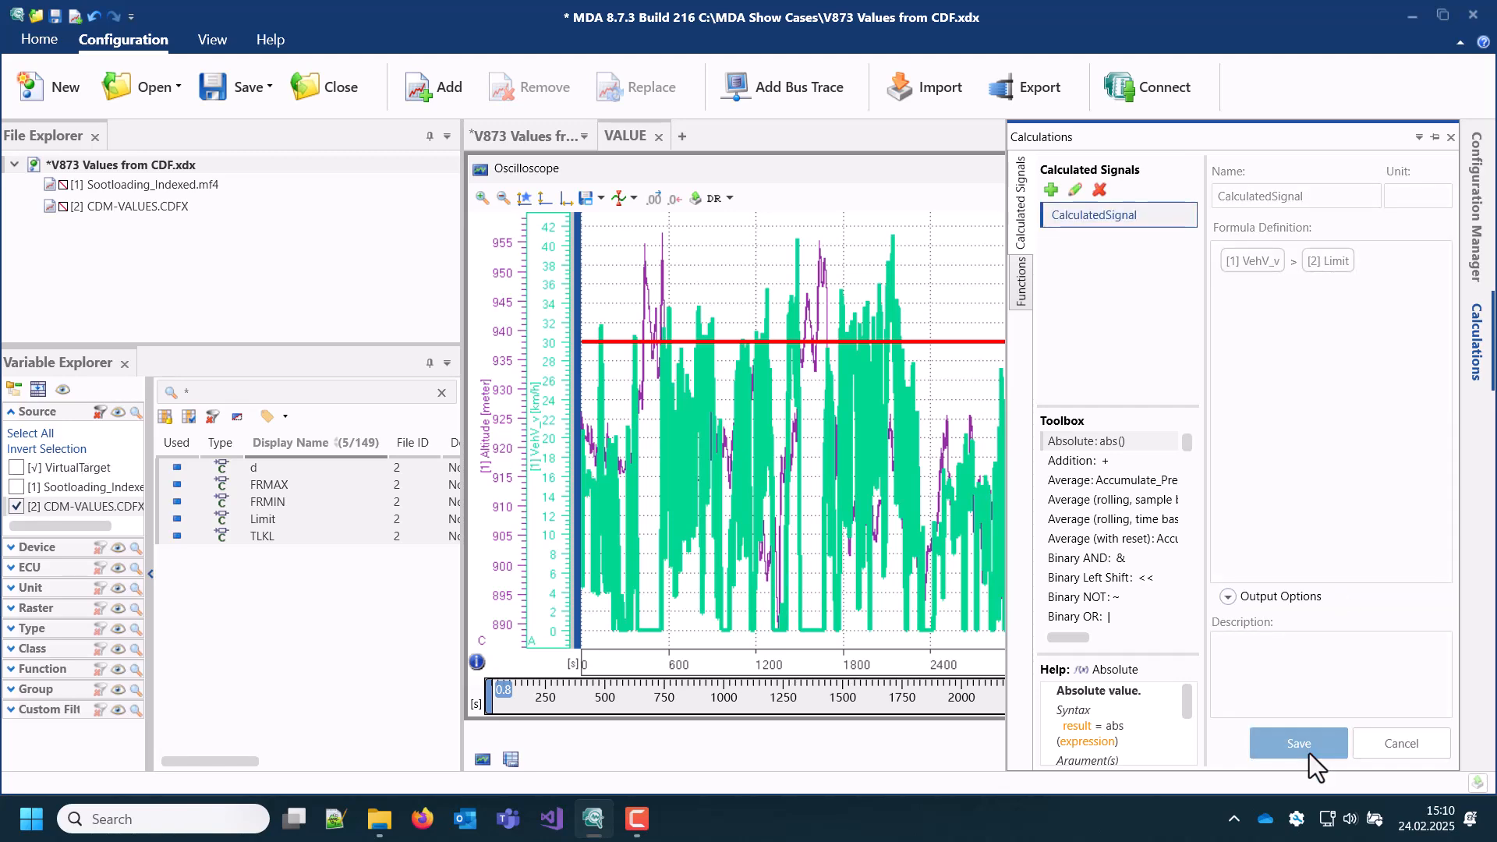
{"action": "left_click_drag", "start_coordinate": [1100, 214], "coordinate": [970, 288]}
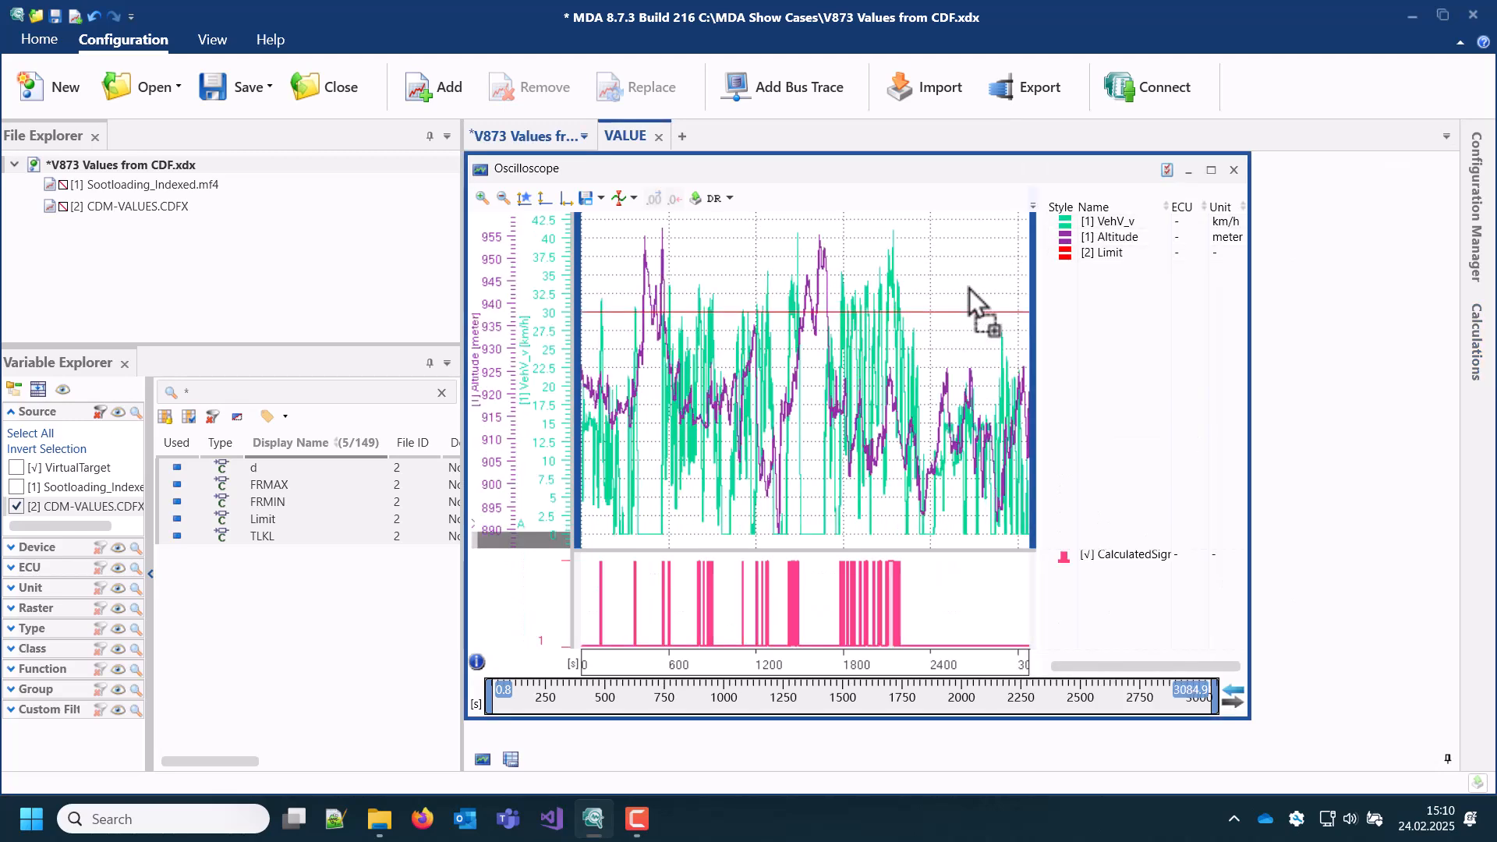
{"action": "left_click_drag", "start_coordinate": [782, 605], "coordinate": [809, 606]}
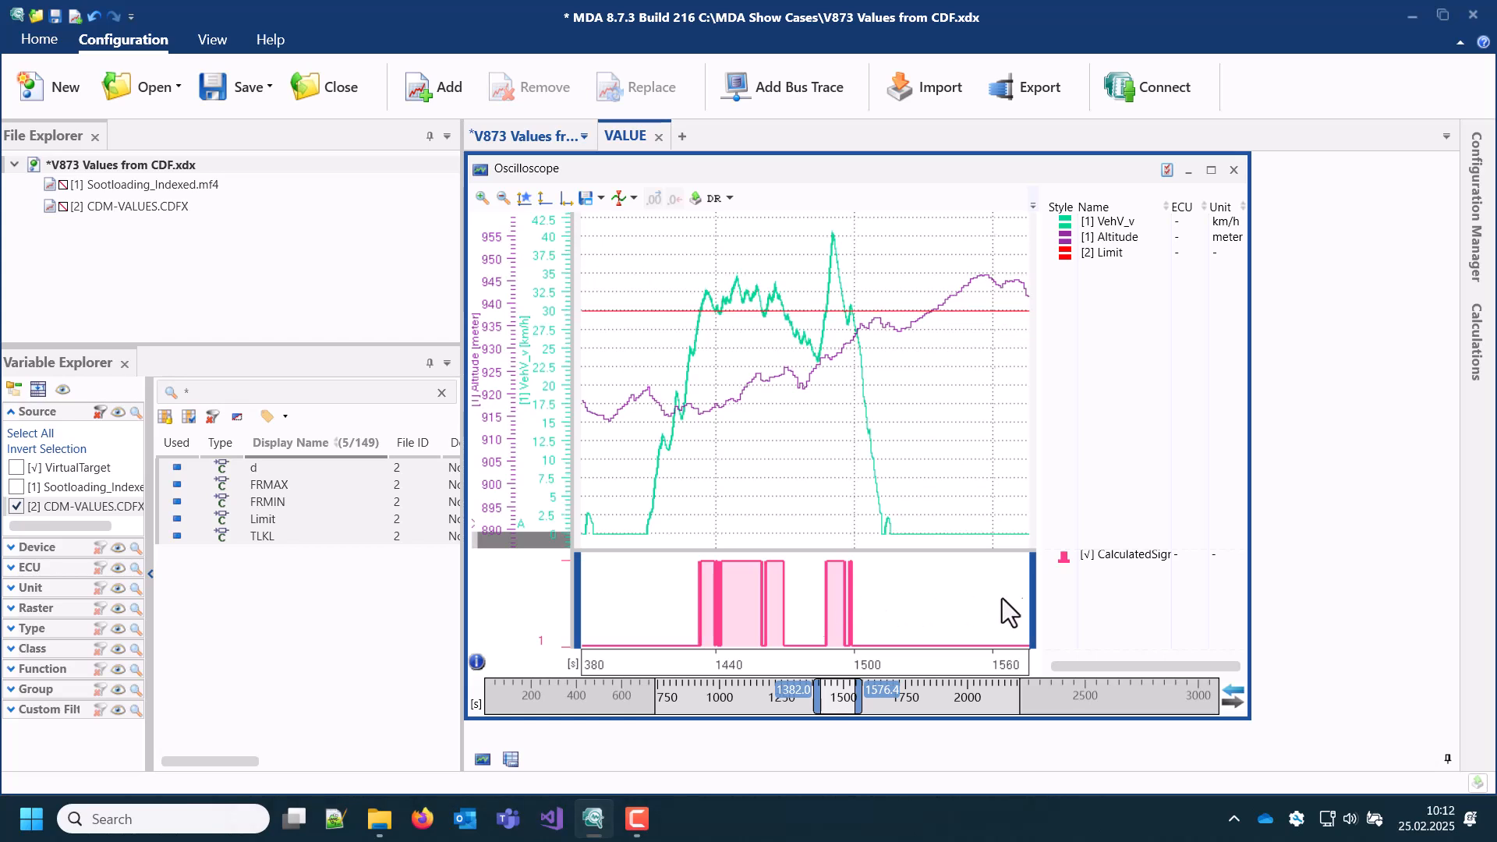
Step: Create and save a second calculated signal whose formula is only [2] Limit, and read its error details
{"action": "left_click", "coordinate": [1474, 357]}
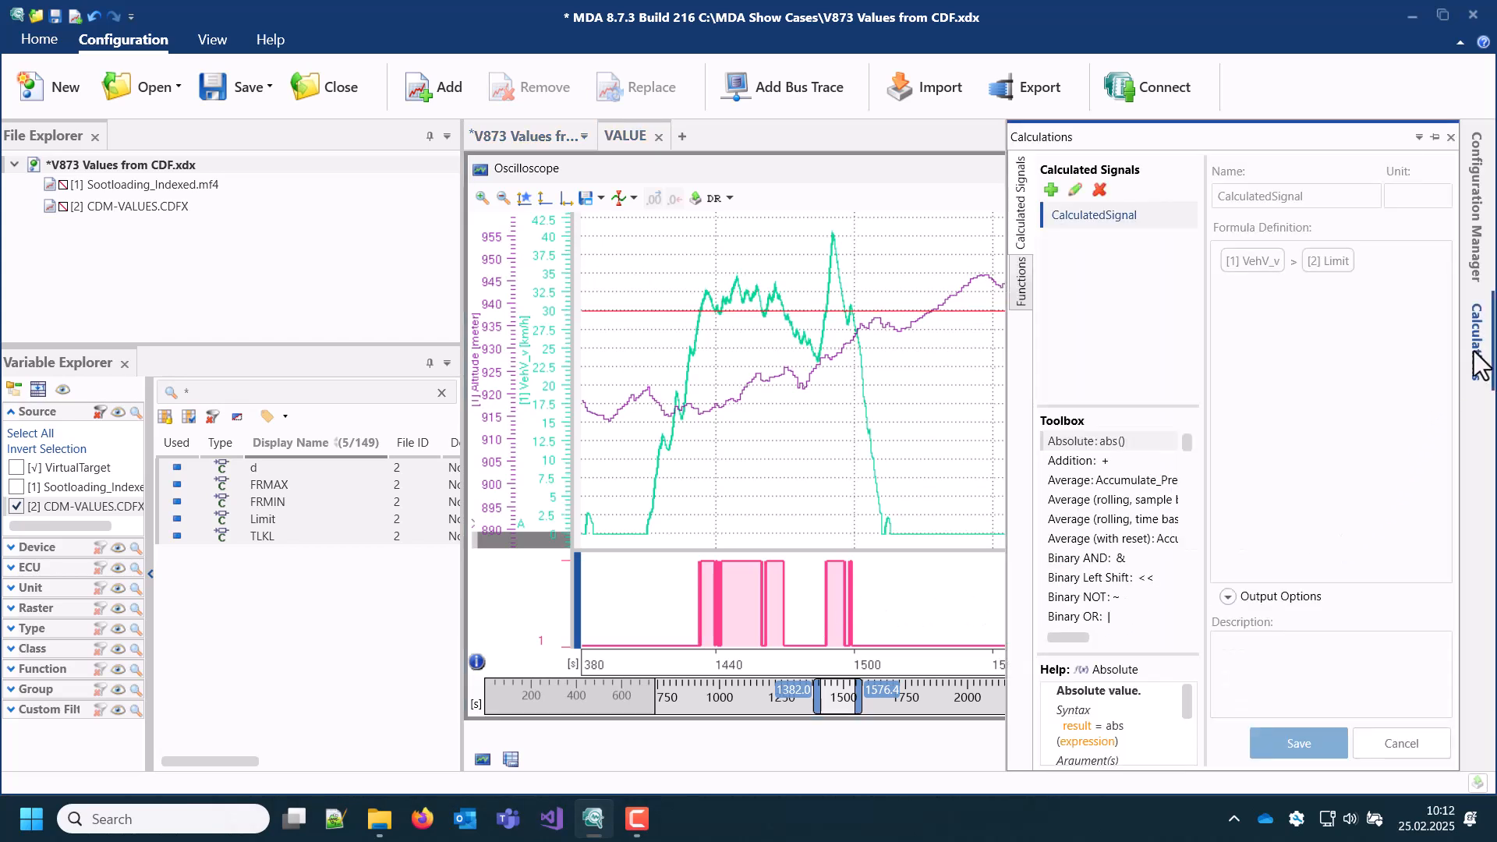
{"action": "left_click", "coordinate": [1050, 190]}
{"action": "left_click", "coordinate": [1237, 251]}
{"action": "type", "text": "Limit"}
{"action": "left_click", "coordinate": [1273, 274]}
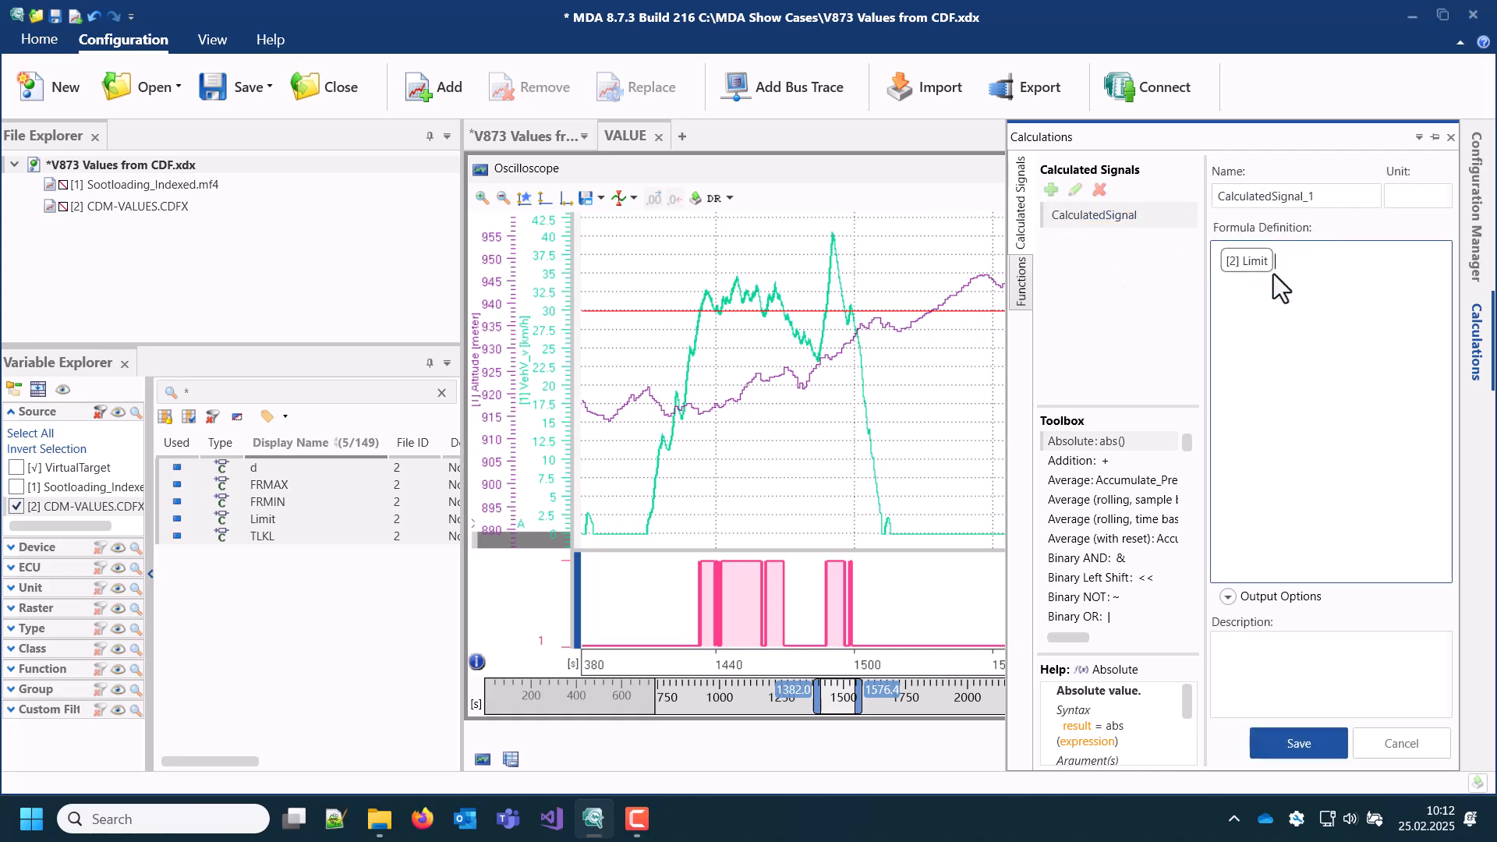
{"action": "left_click", "coordinate": [1291, 742]}
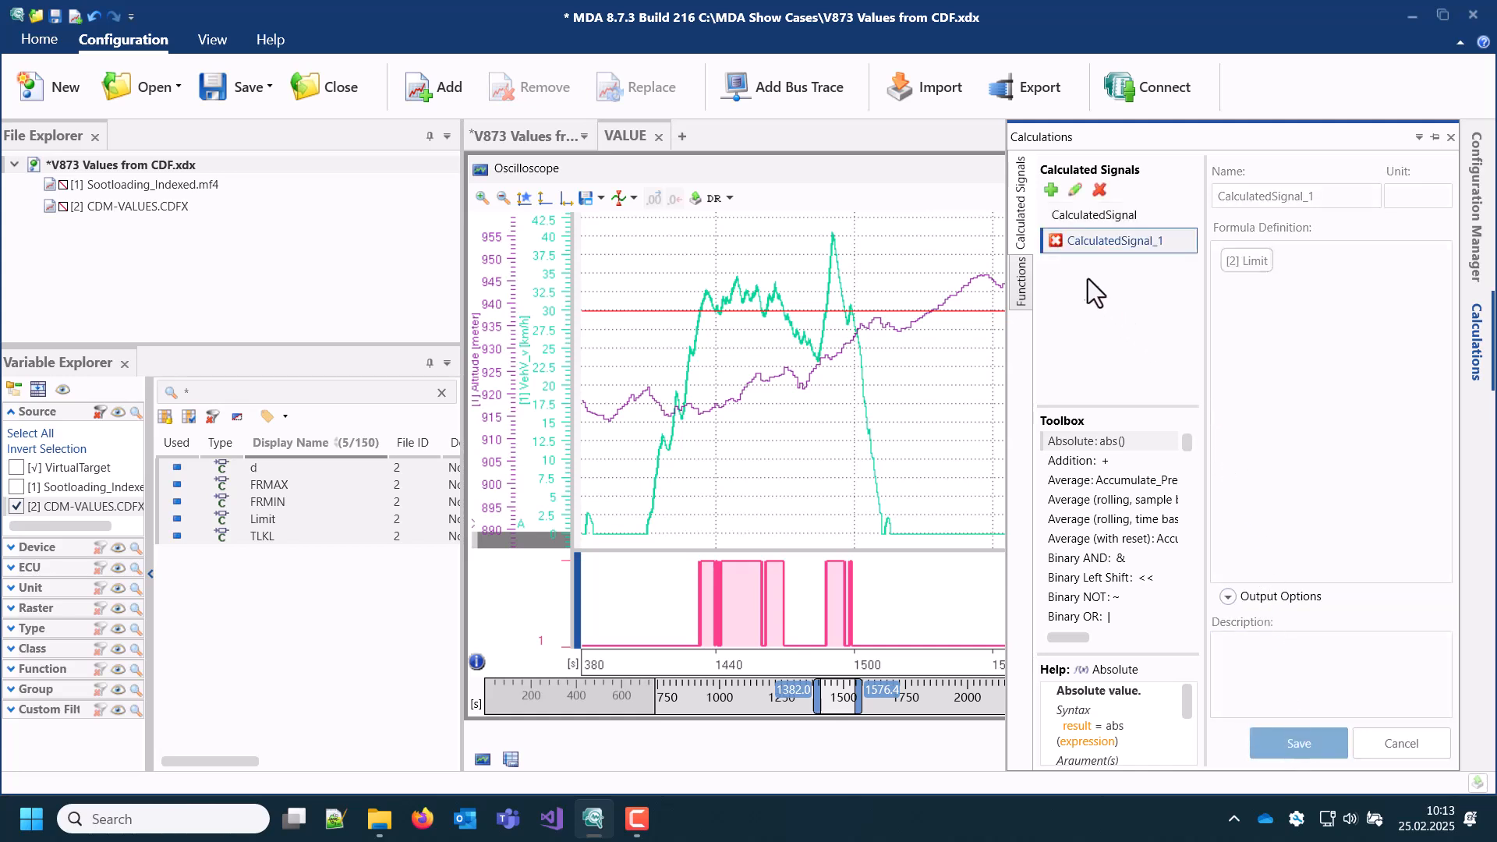
{"action": "mouse_move", "coordinate": [1055, 241]}
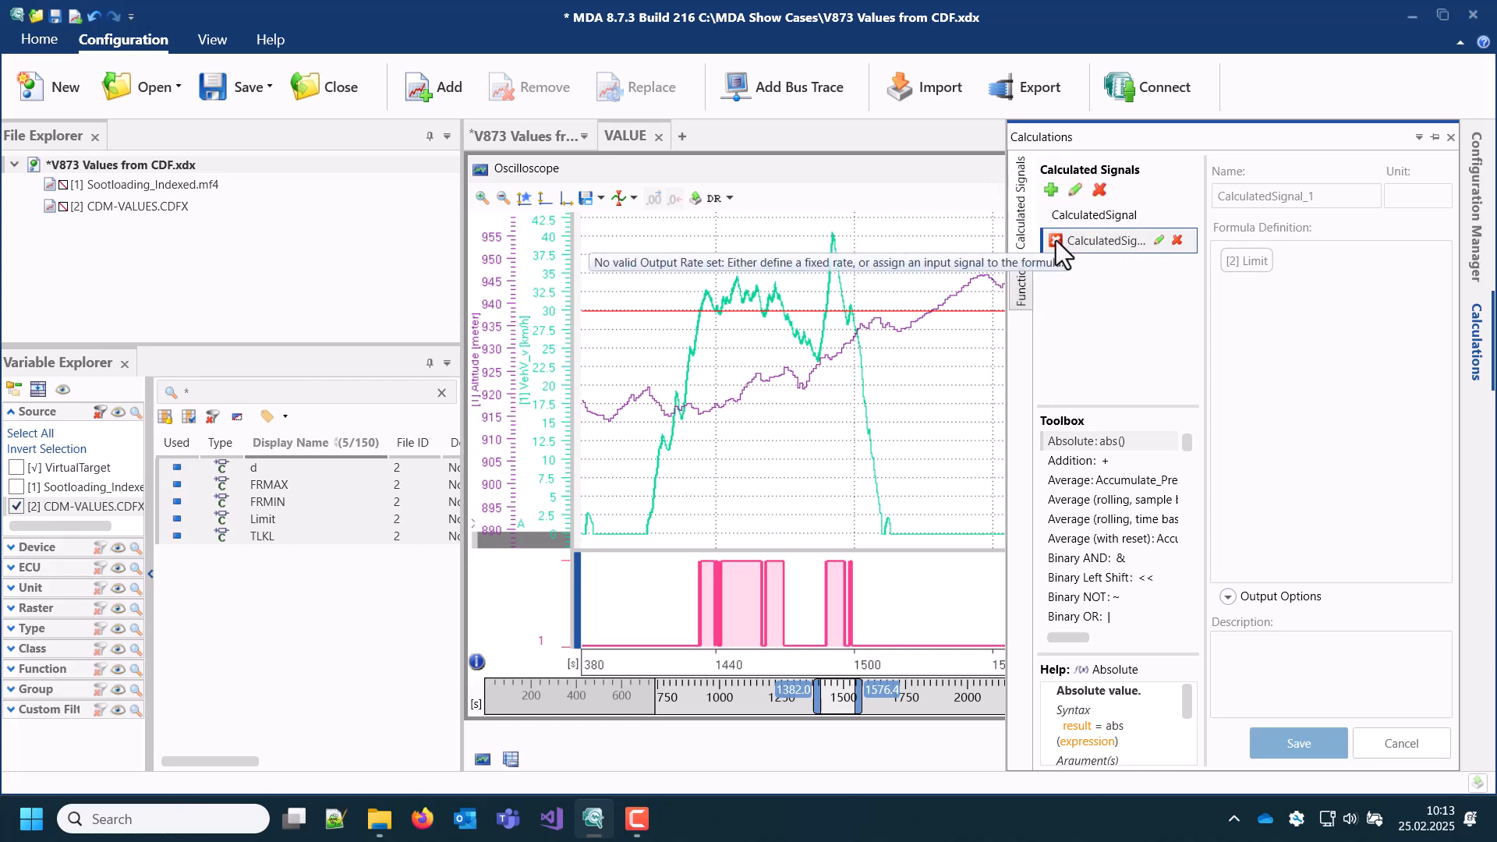
Step: Edit CalculatedSignal_1 to use a fixed output rate of 100 ms and save it
{"action": "left_click", "coordinate": [1075, 191]}
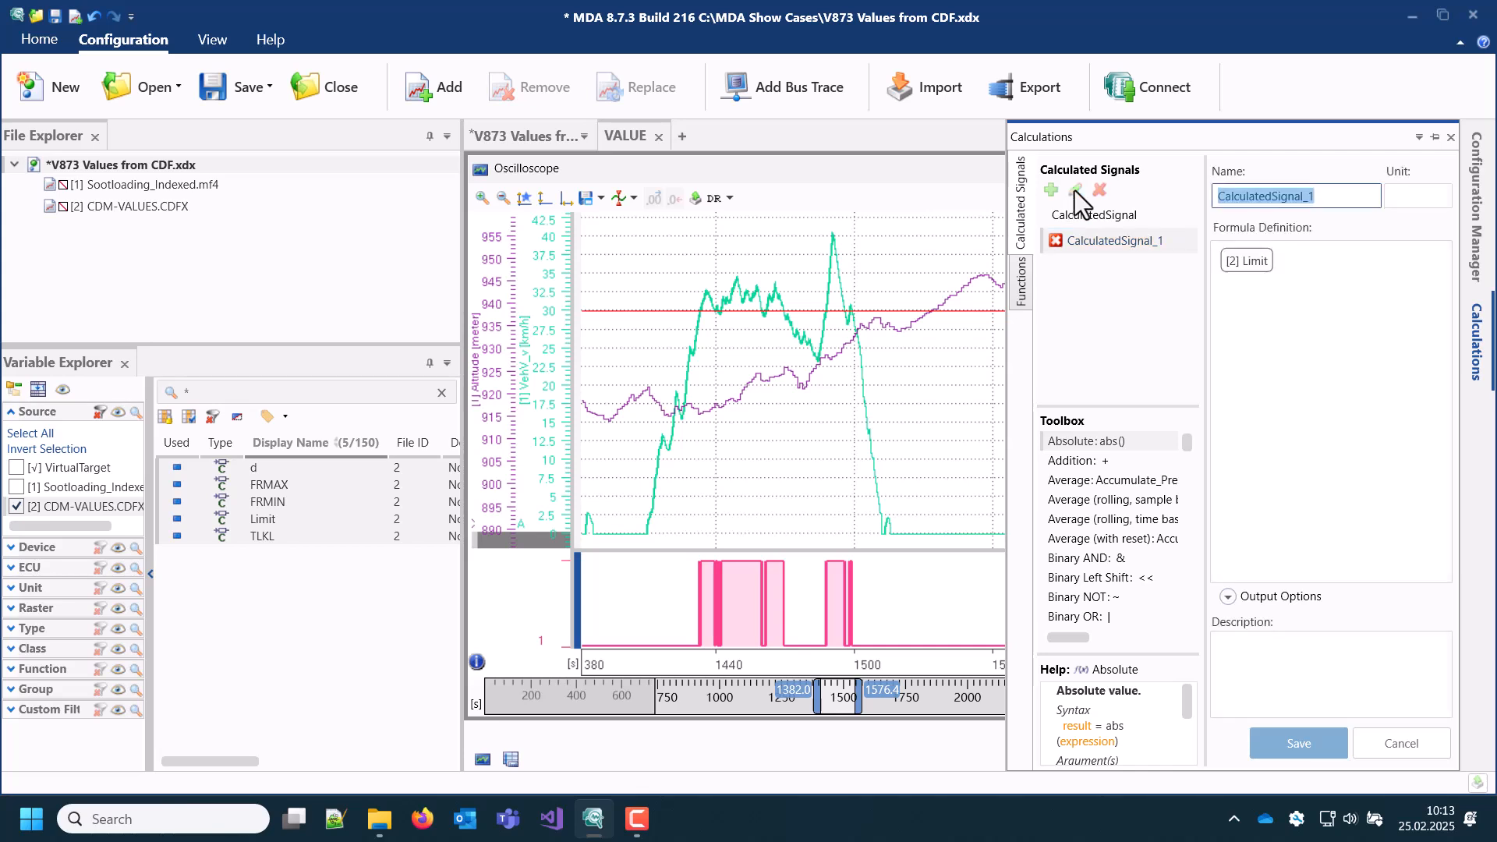
{"action": "left_click", "coordinate": [1231, 597]}
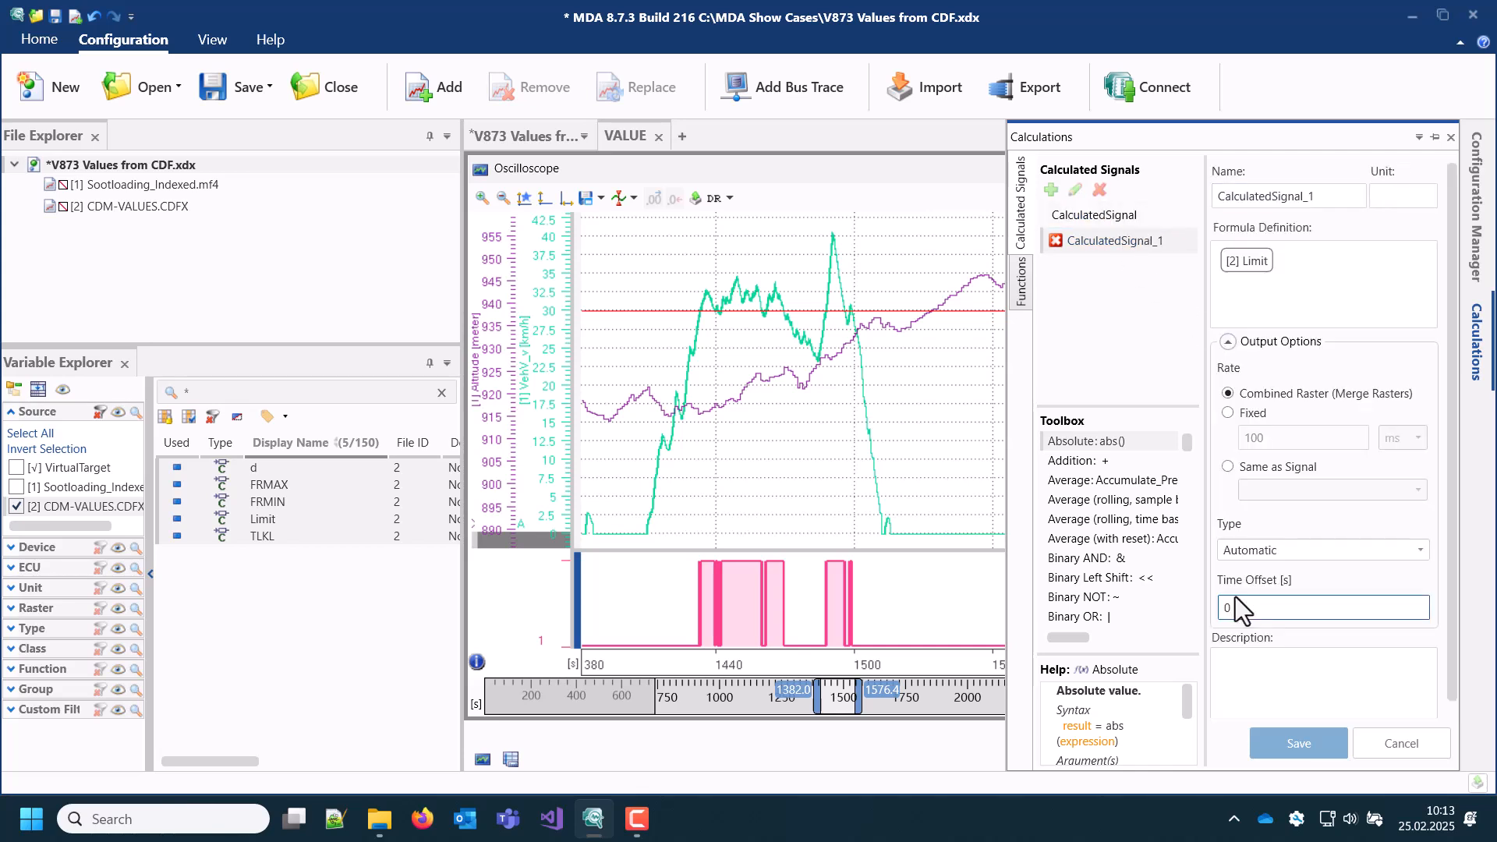
{"action": "left_click", "coordinate": [1224, 410]}
{"action": "left_click", "coordinate": [1311, 745]}
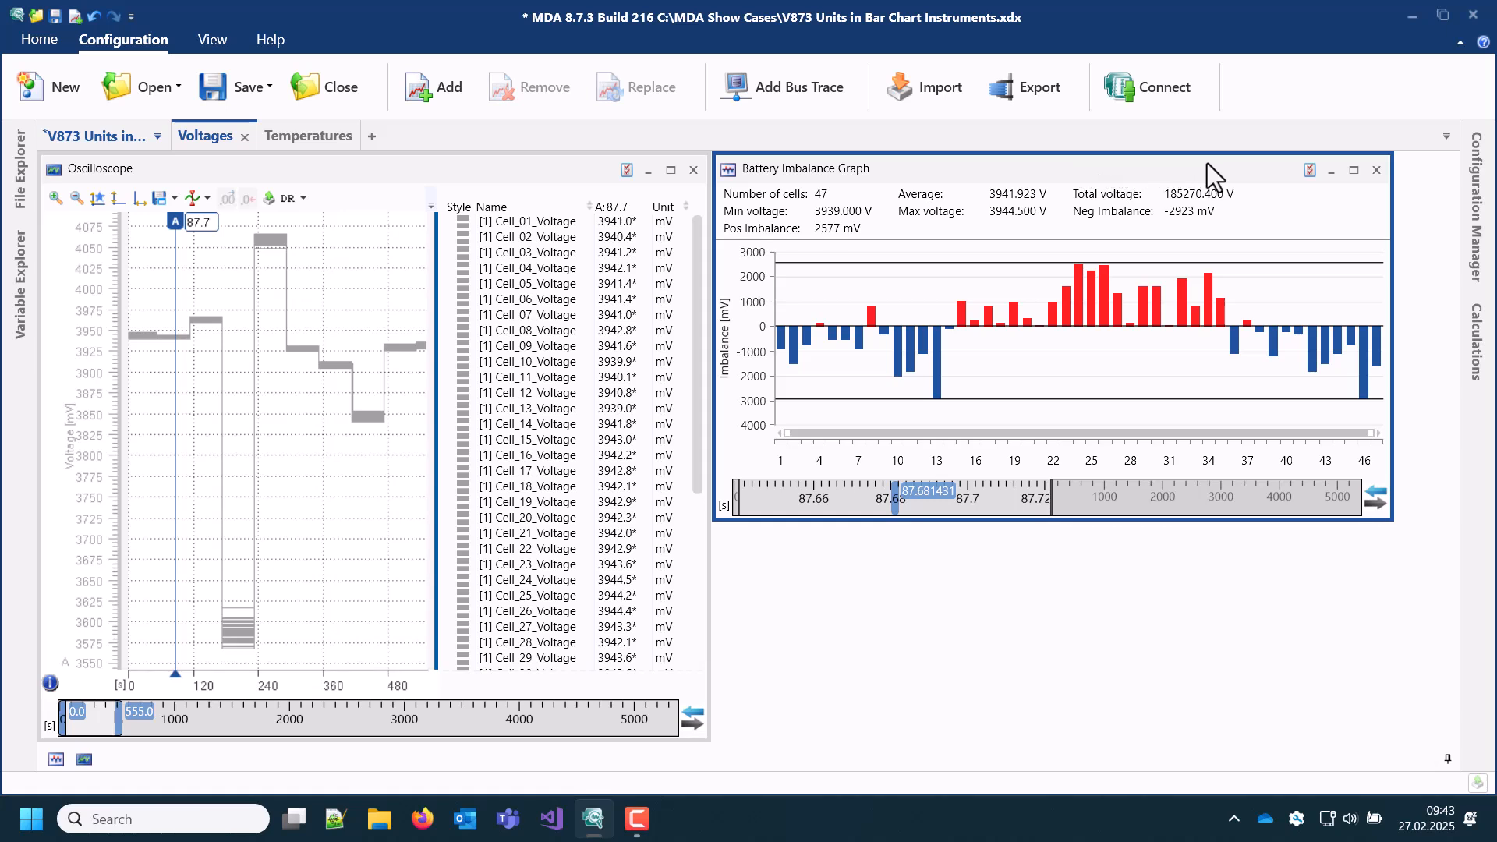
Step: Set the Battery Imbalance Graph's unit to mV and its imbalance factor to 1:1, and close its properties
{"action": "left_click", "coordinate": [1316, 169]}
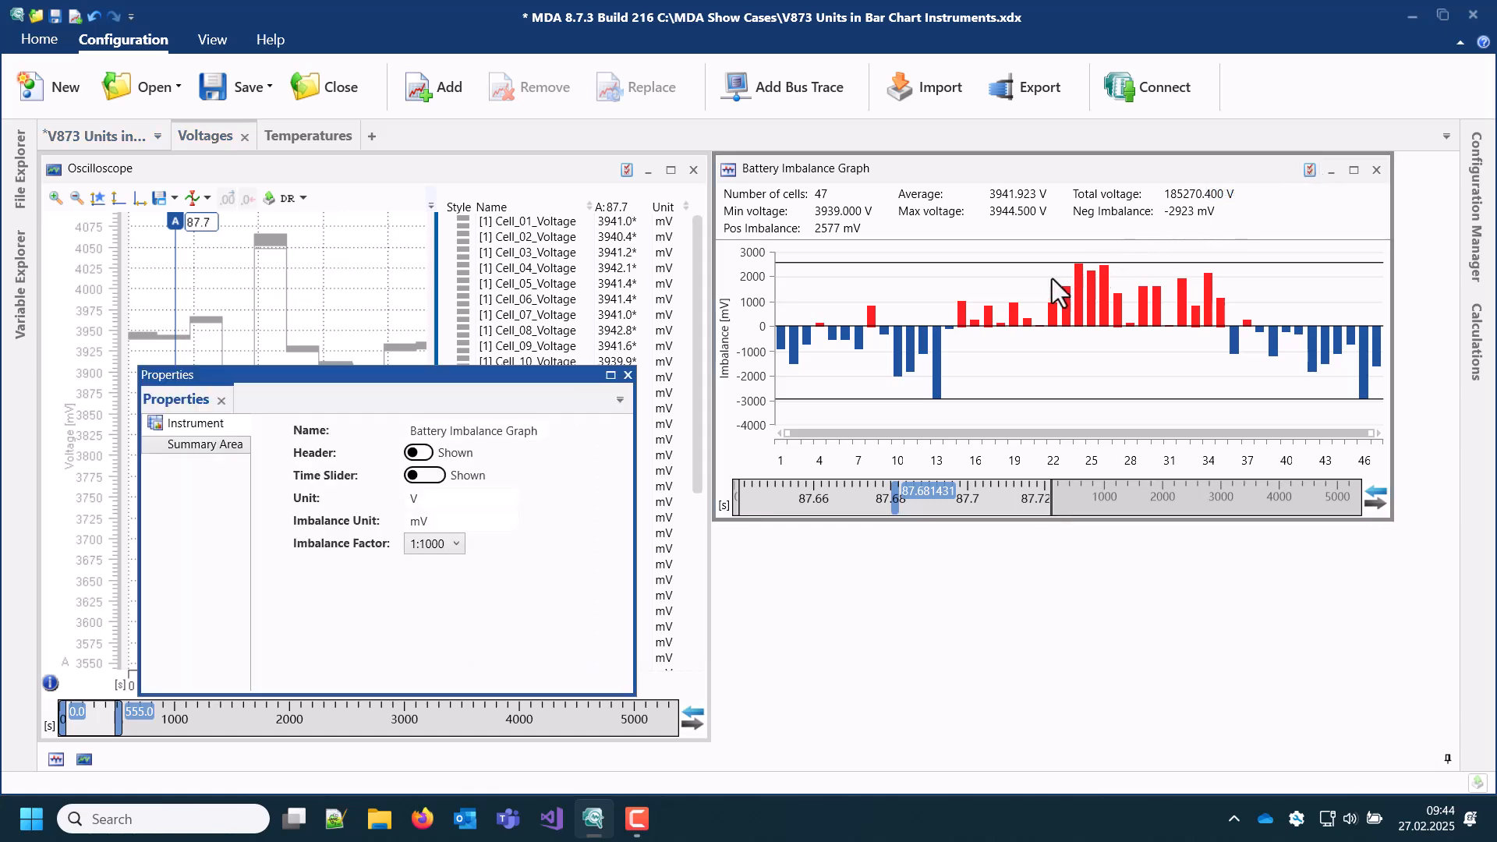
{"action": "left_click", "coordinate": [455, 499]}
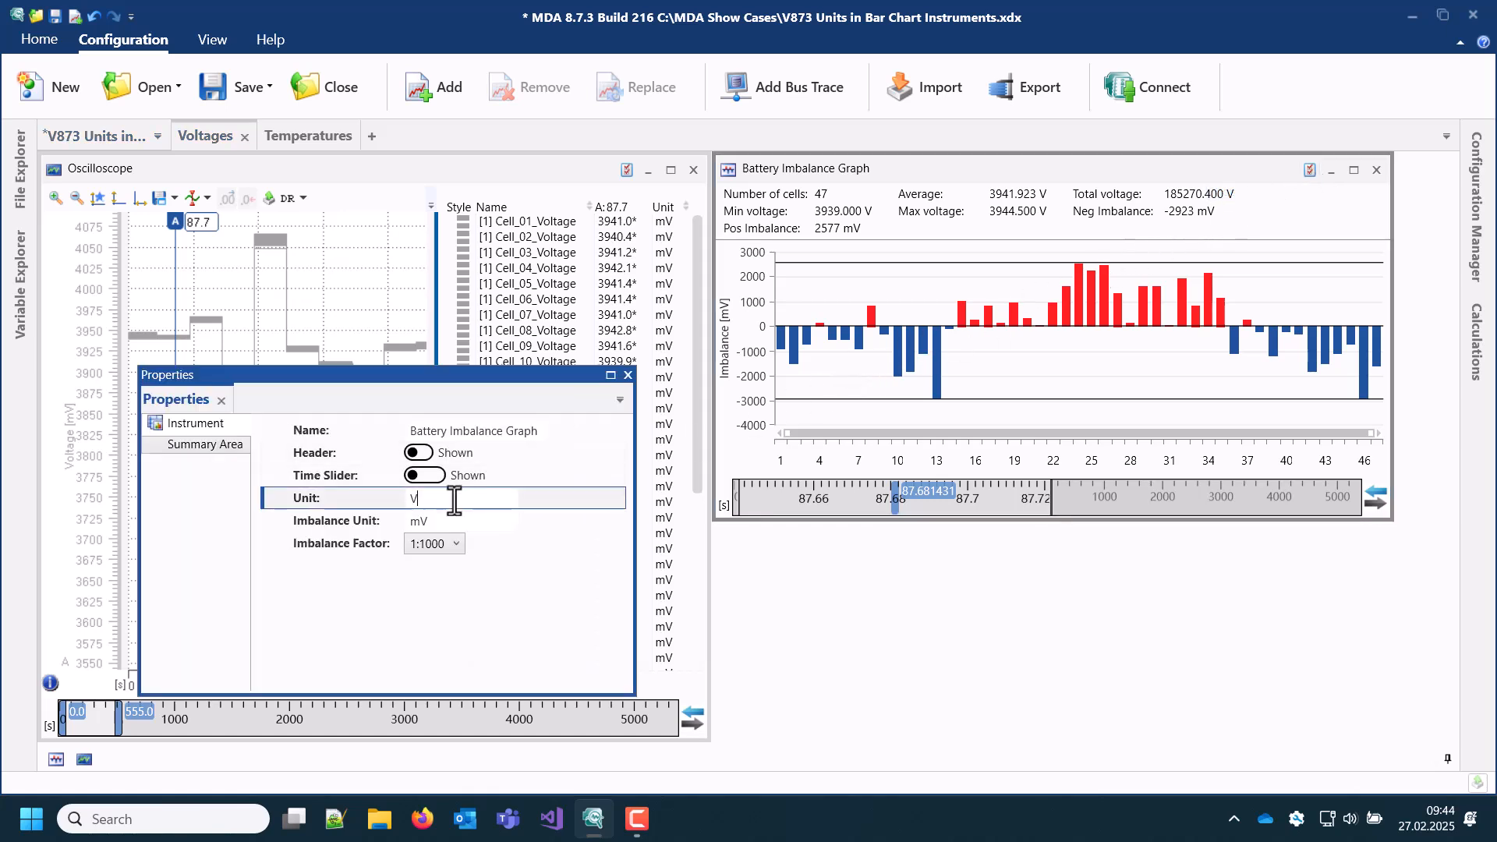
{"action": "key", "text": "Left"}
{"action": "type", "text": "m"}
{"action": "left_click", "coordinate": [437, 544]}
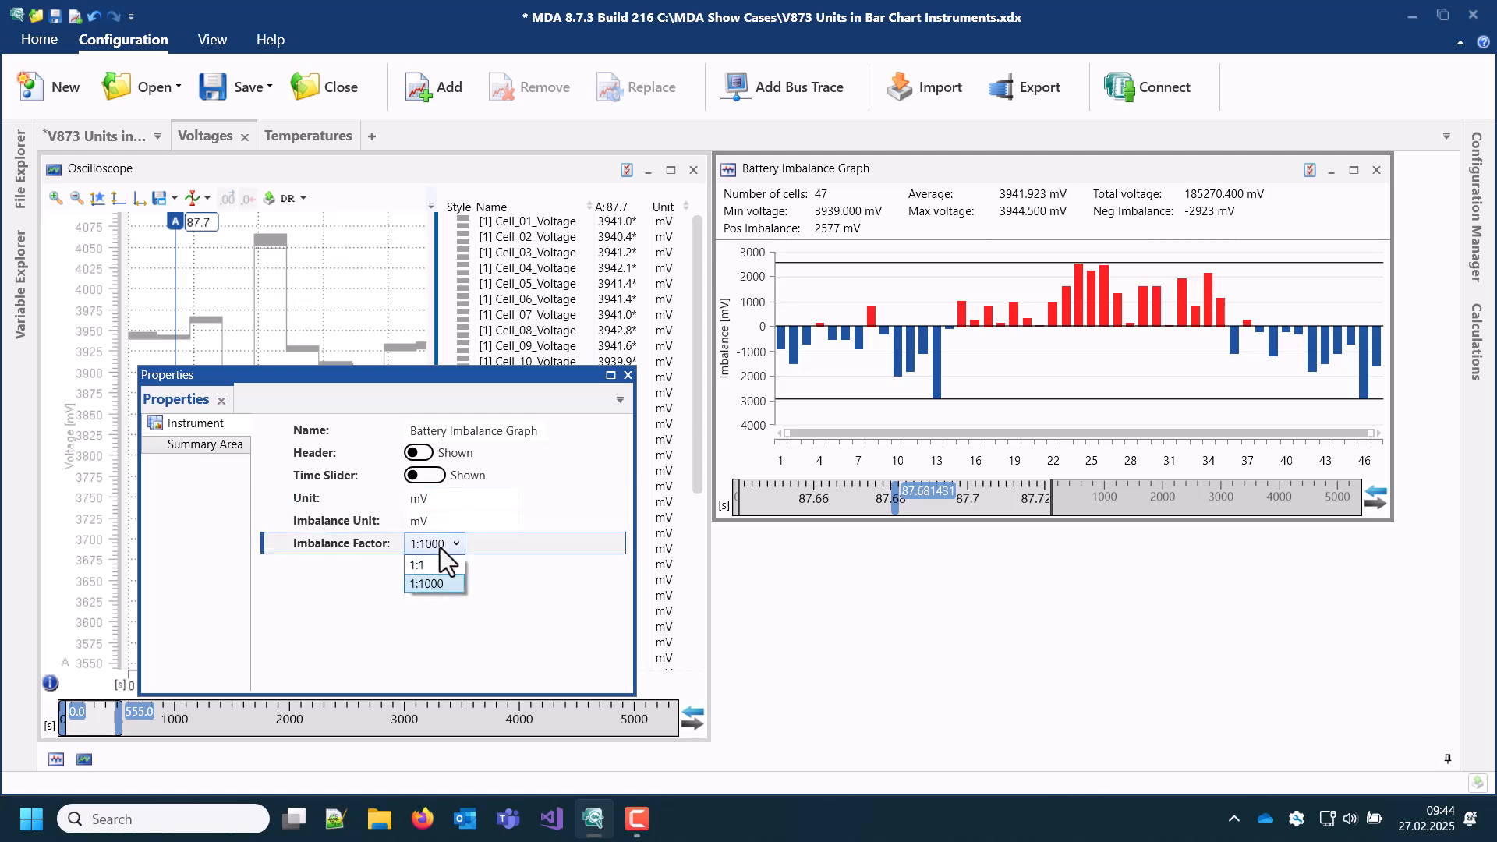
{"action": "left_click", "coordinate": [446, 563]}
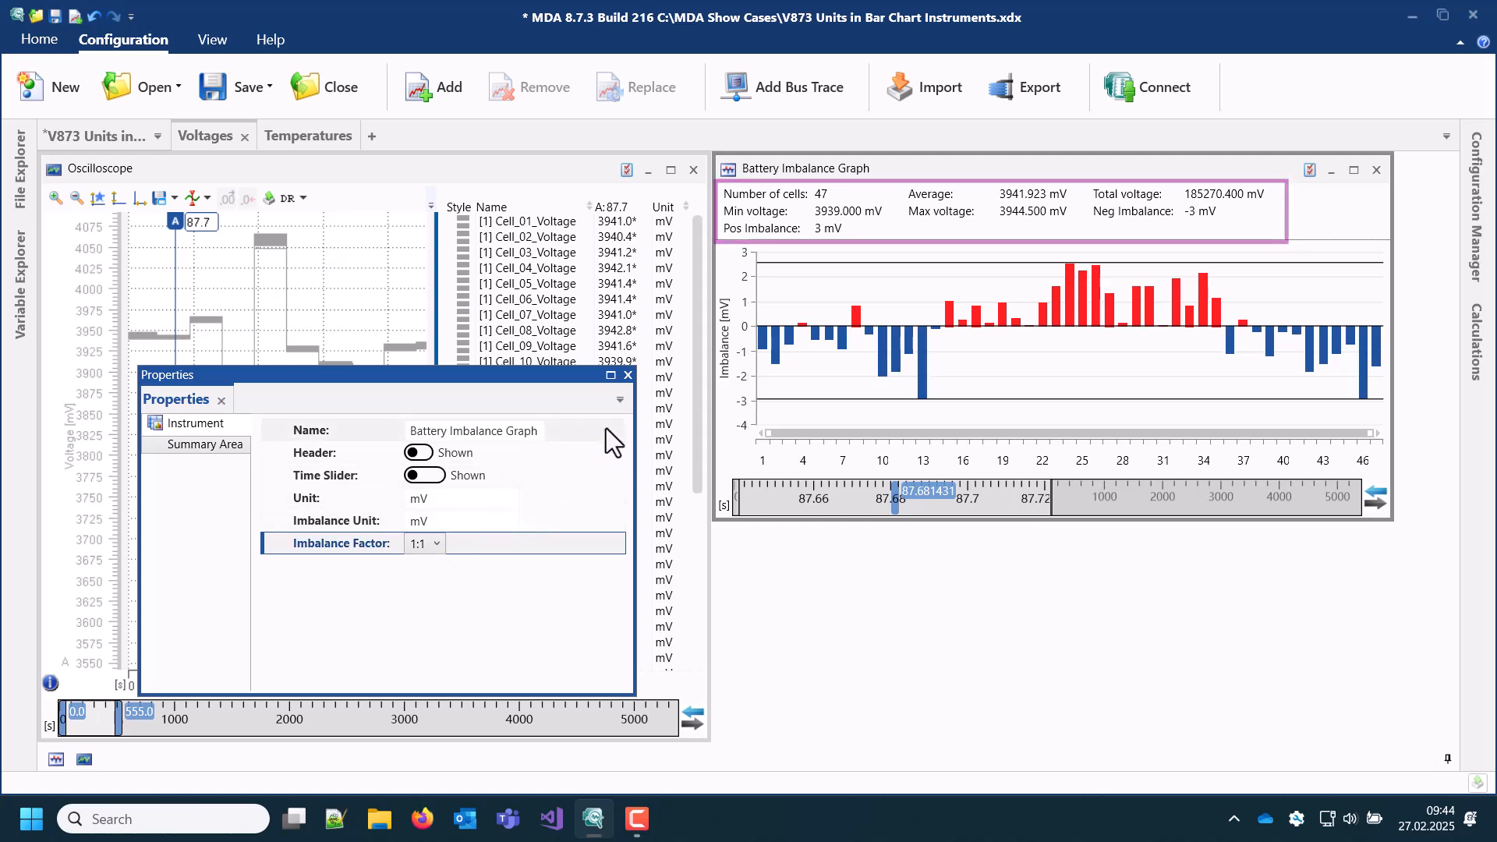
{"action": "left_click", "coordinate": [628, 375]}
Step: Show all the oscilloscope's cell voltage signals in a new Battery Imbalance Histogram and place it over the lower part of the Battery Imbalance Graph
{"action": "left_click", "coordinate": [580, 231]}
{"action": "left_click_drag", "start_coordinate": [690, 358], "coordinate": [696, 546]}
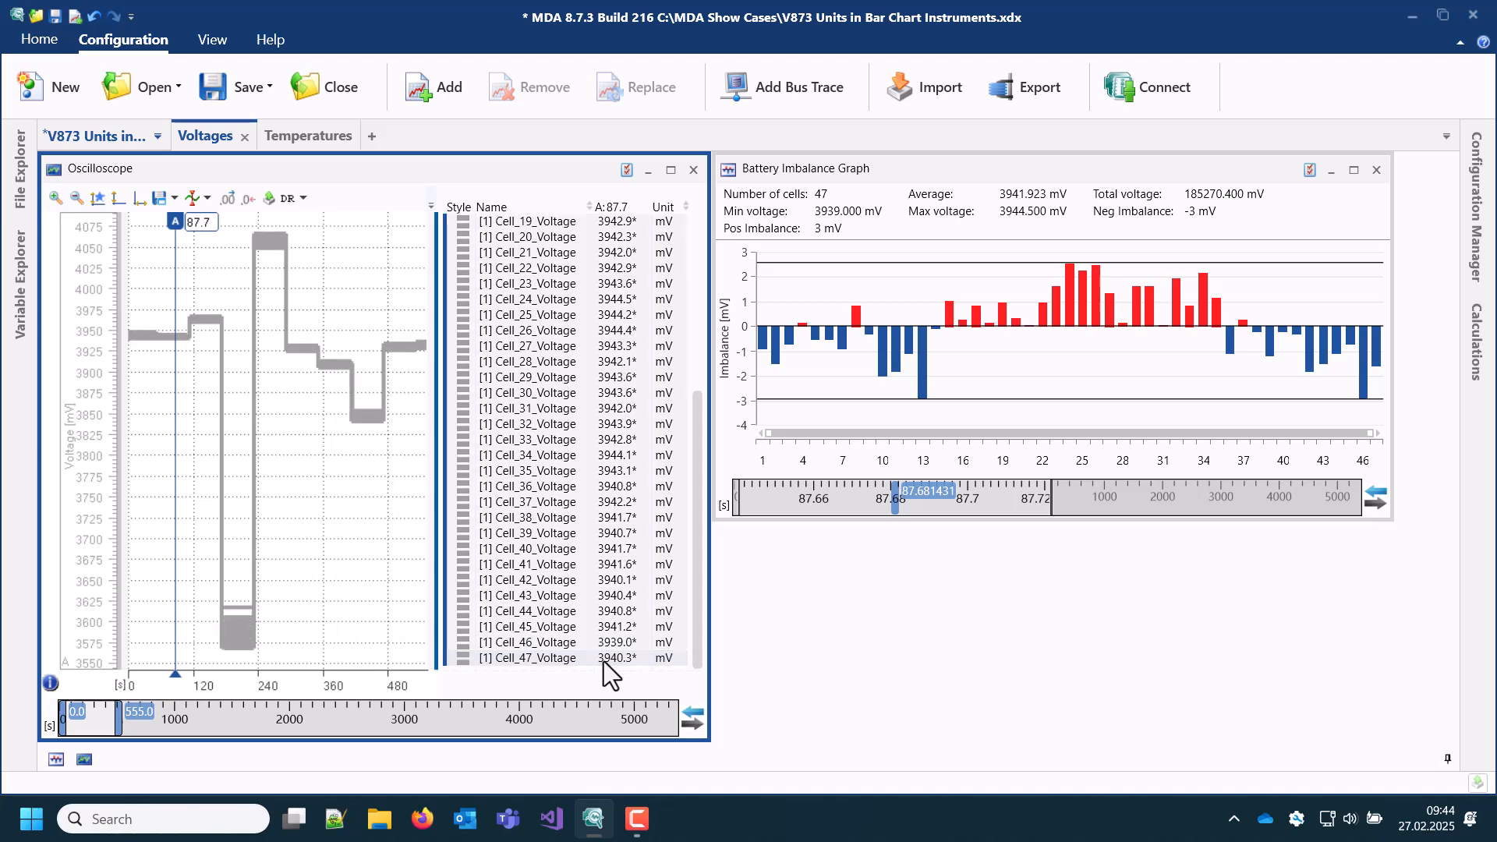
{"action": "left_click_drag", "start_coordinate": [608, 665], "coordinate": [215, 148]}
{"action": "left_click", "coordinate": [290, 208]}
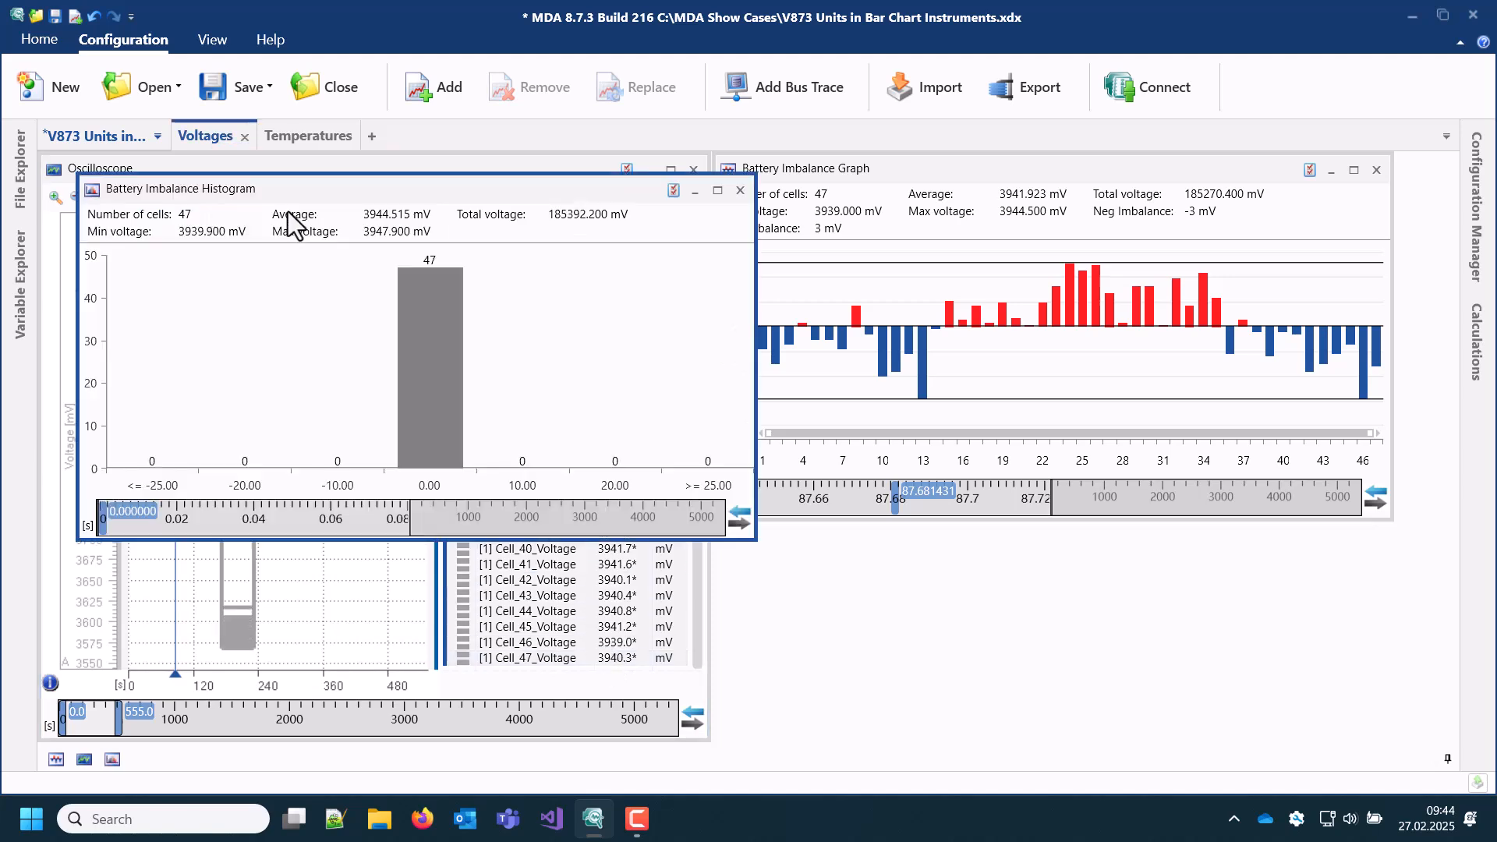
{"action": "left_click_drag", "start_coordinate": [287, 201], "coordinate": [923, 404]}
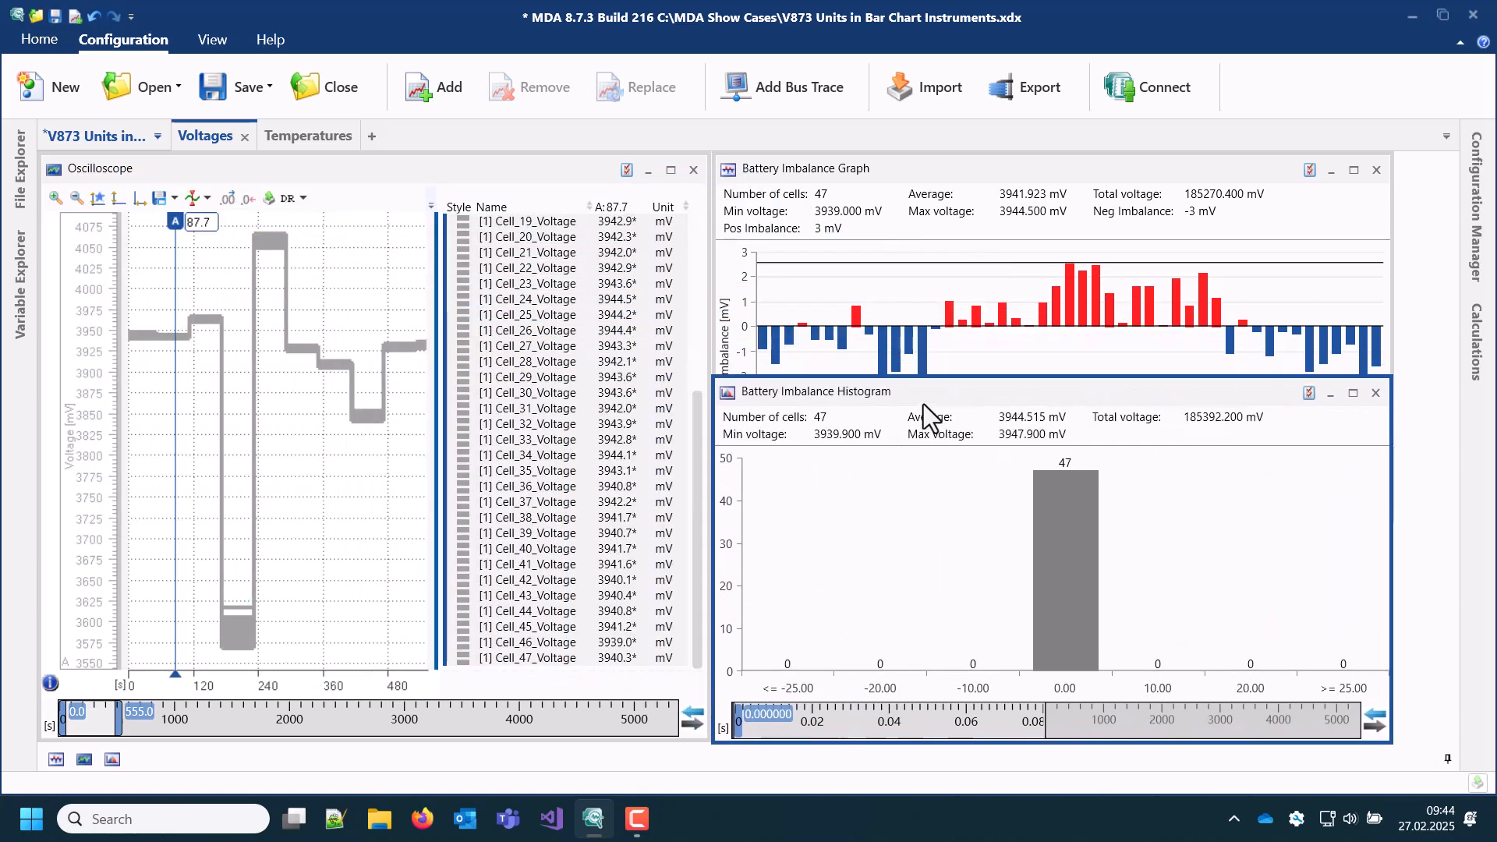
Step: Synchronize the instruments' time sliders on the Voltages layer and move the oscilloscope cursor to about 198 s
{"action": "left_click", "coordinate": [644, 668]}
{"action": "left_click", "coordinate": [690, 715]}
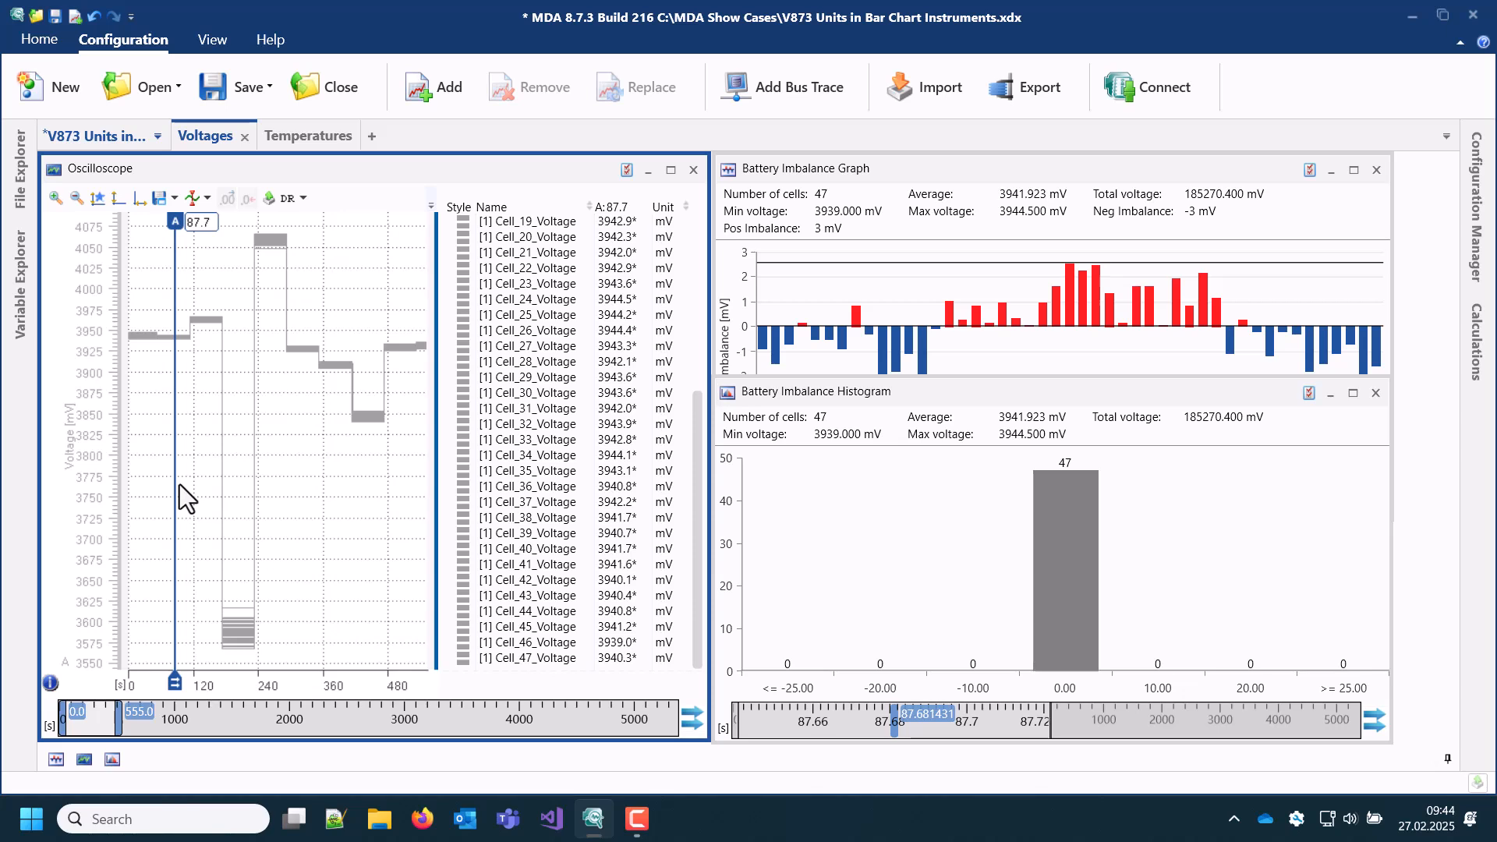
{"action": "left_click_drag", "start_coordinate": [179, 484], "coordinate": [240, 483]}
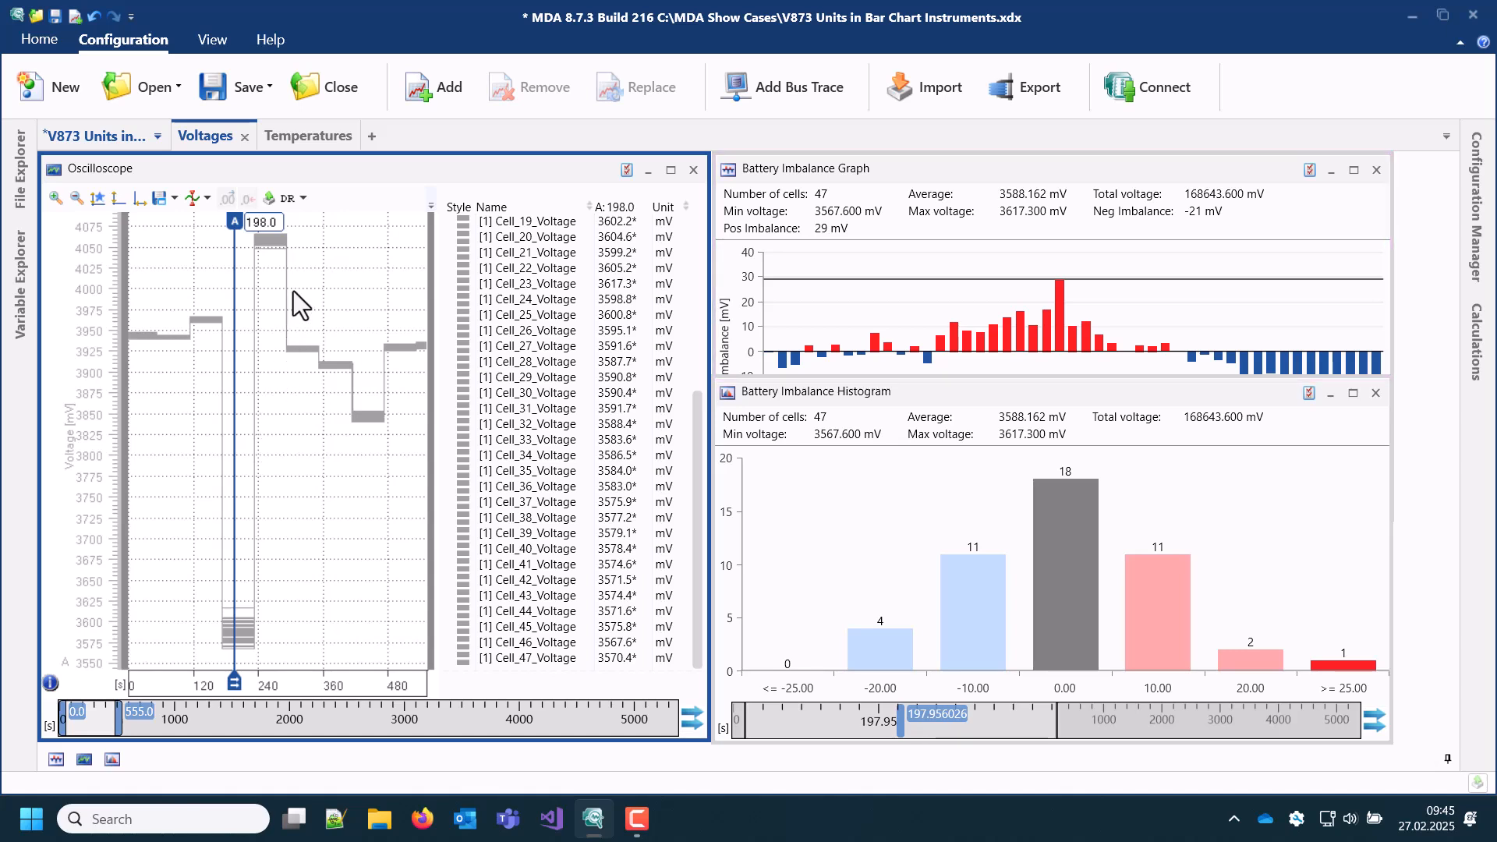
Step: On the Temperatures layer, fit the oscilloscope to the full recorded time range and move the cursor to about 3950.8 s
{"action": "left_click", "coordinate": [314, 142]}
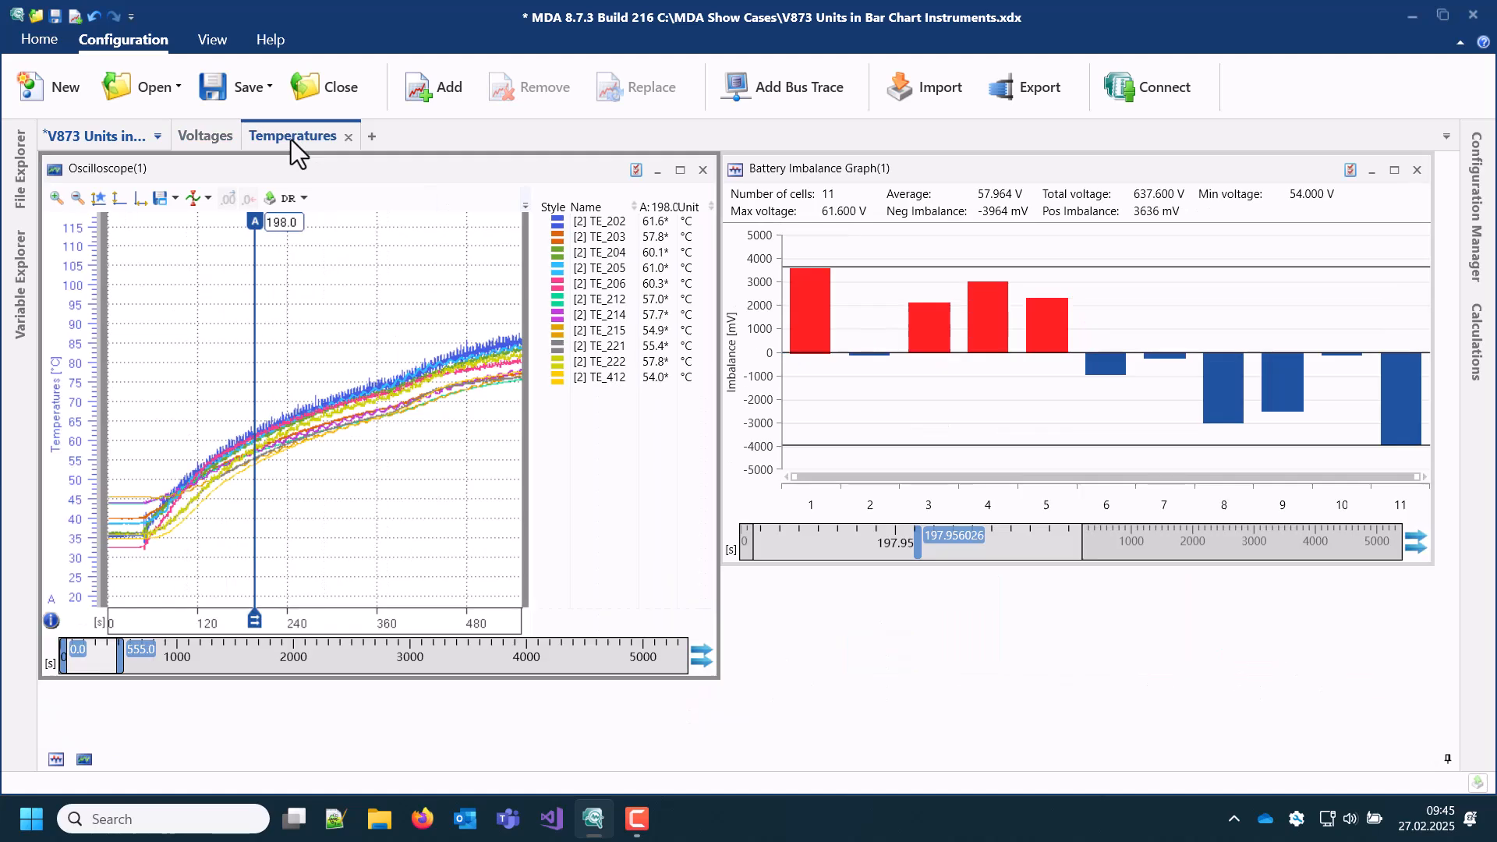
{"action": "left_click", "coordinate": [143, 200]}
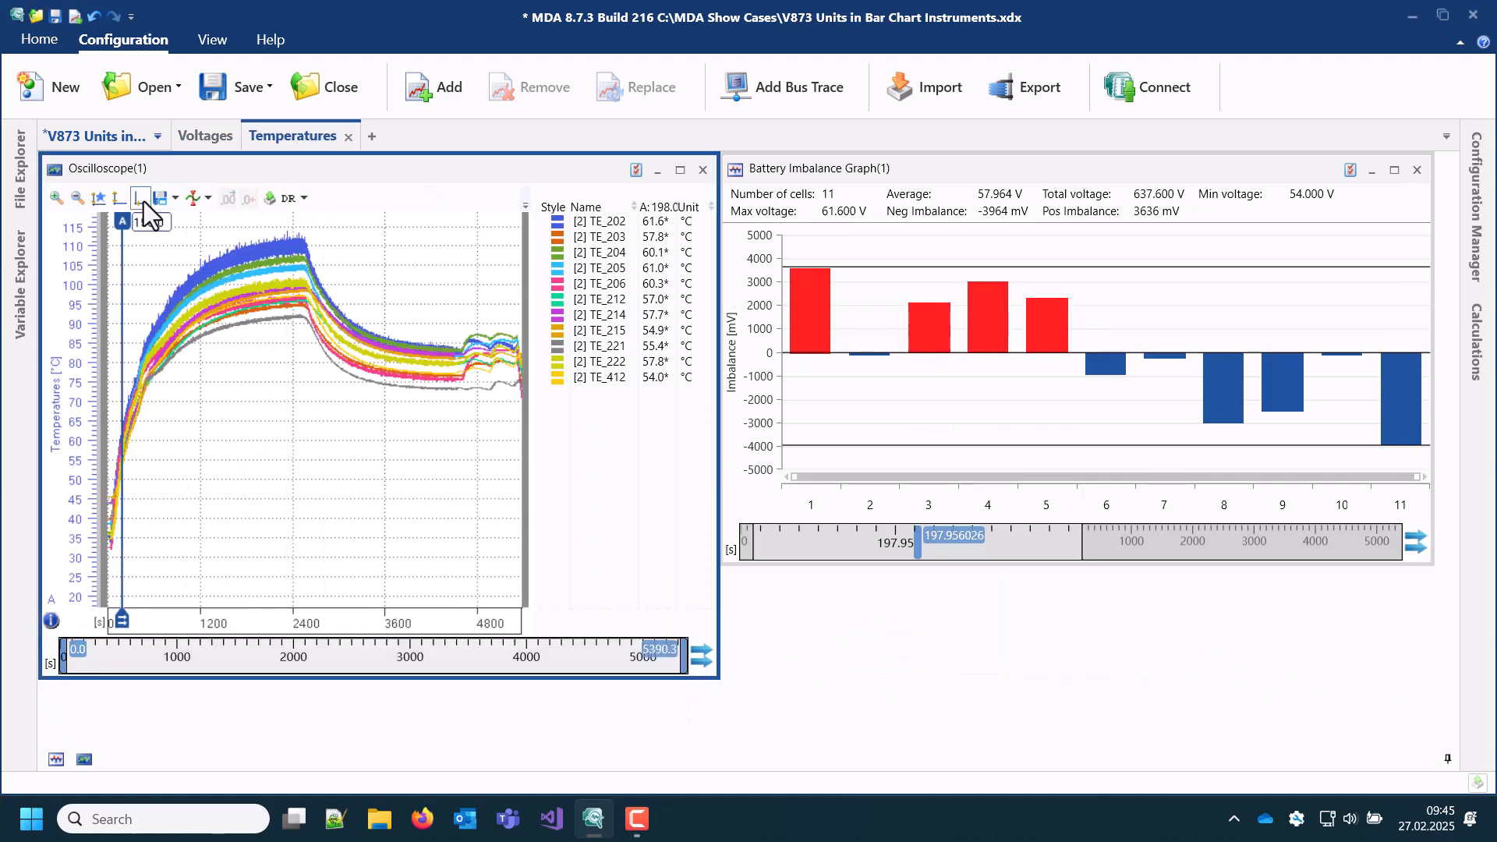
{"action": "left_click_drag", "start_coordinate": [125, 247], "coordinate": [425, 250]}
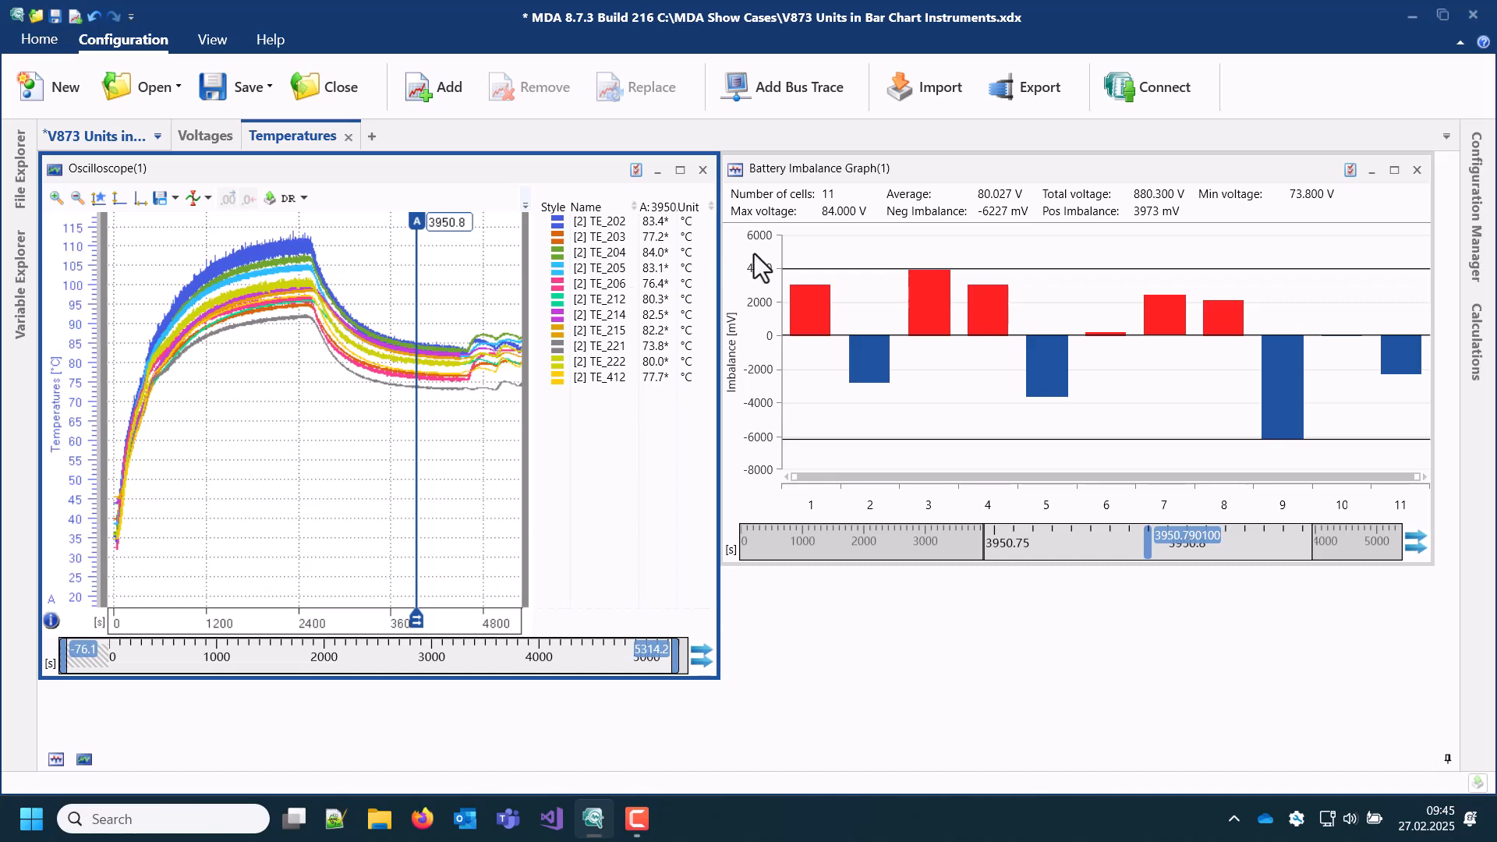
Step: Set Battery Imbalance Graph(1)'s unit to °C, its imbalance unit to K and its imbalance factor to 1:1
{"action": "left_click", "coordinate": [1349, 173]}
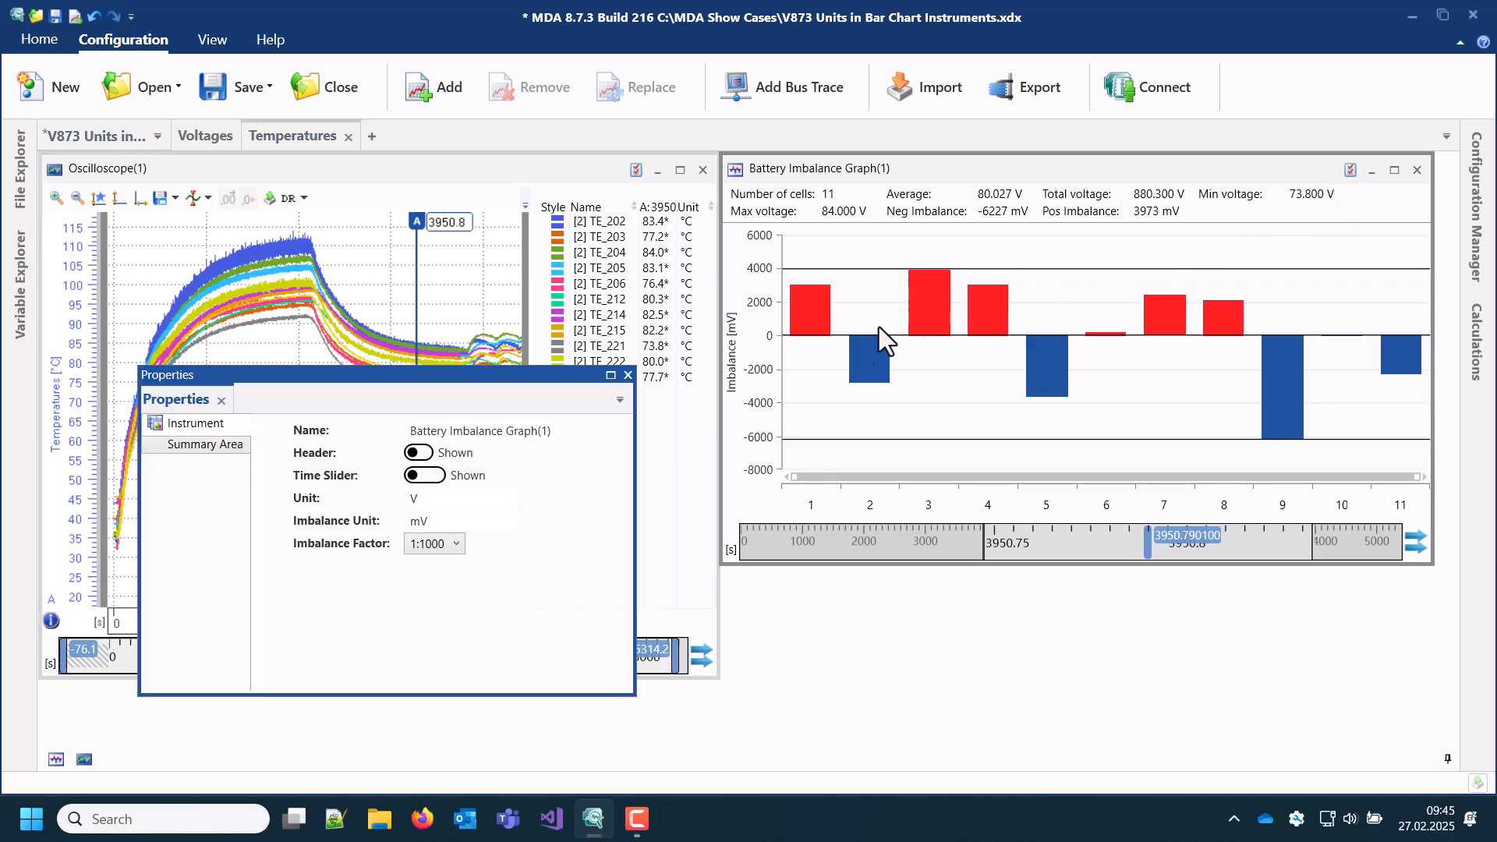
{"action": "left_click", "coordinate": [429, 498]}
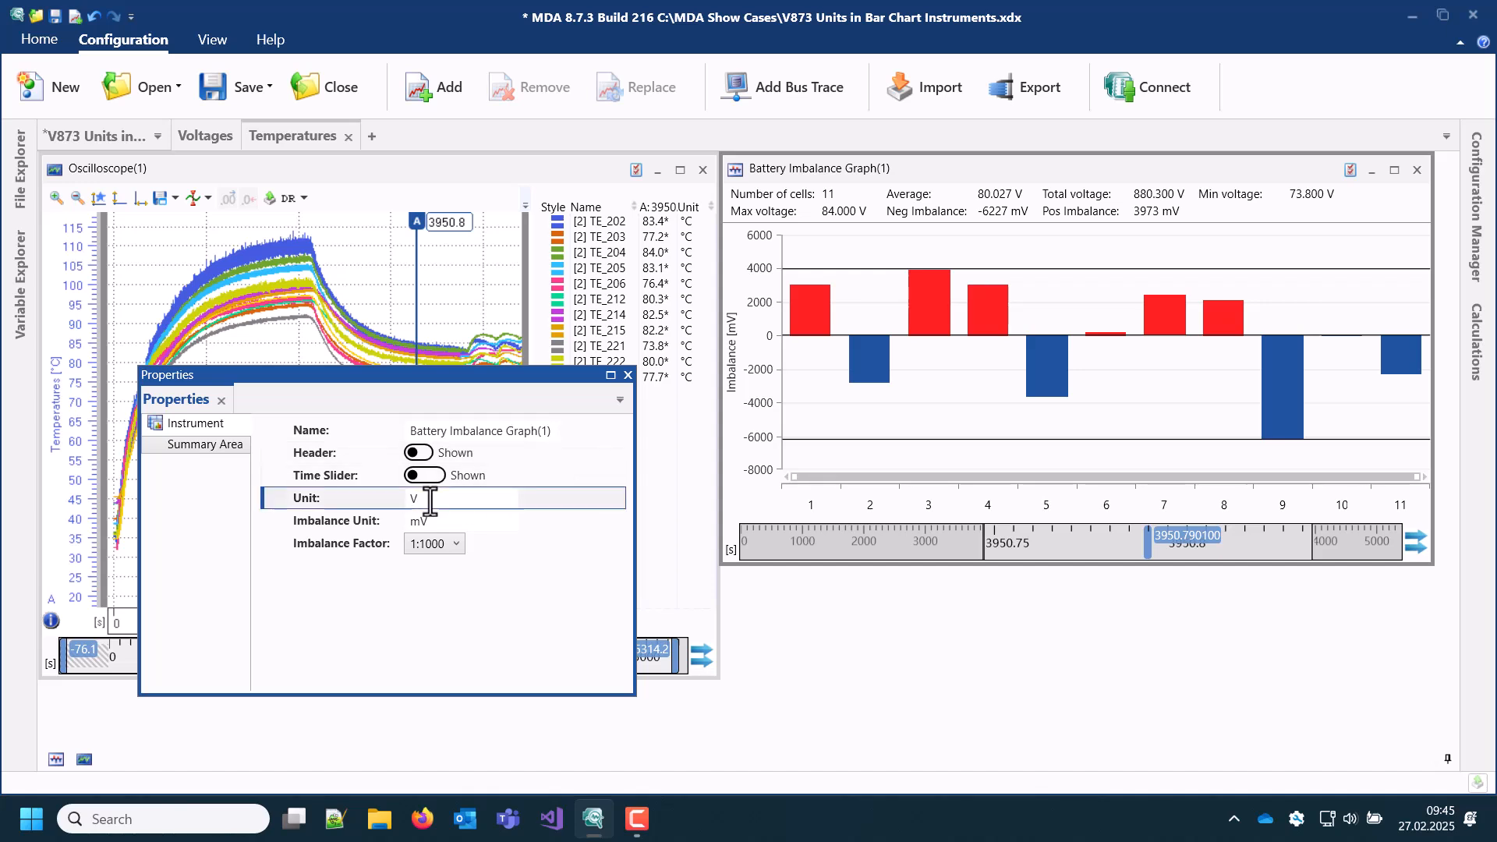
{"action": "key", "text": "BackSpace"}
{"action": "type", "text": "°C"}
{"action": "left_click", "coordinate": [433, 520]}
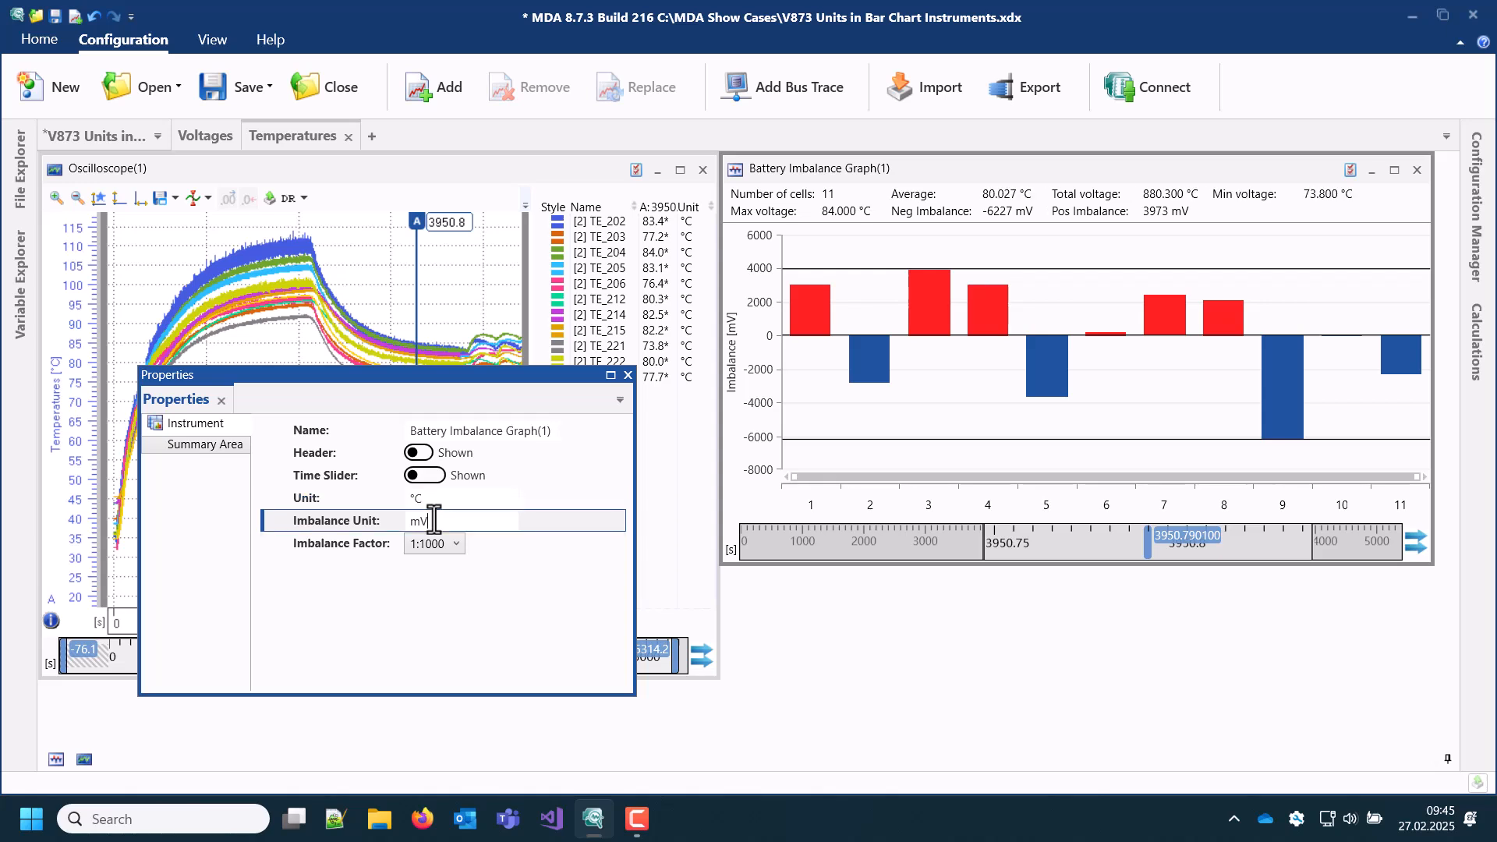
{"action": "key", "text": "BackSpace"}
{"action": "key", "text": "BackSpace"}
{"action": "type", "text": "K"}
{"action": "left_click", "coordinate": [447, 544]}
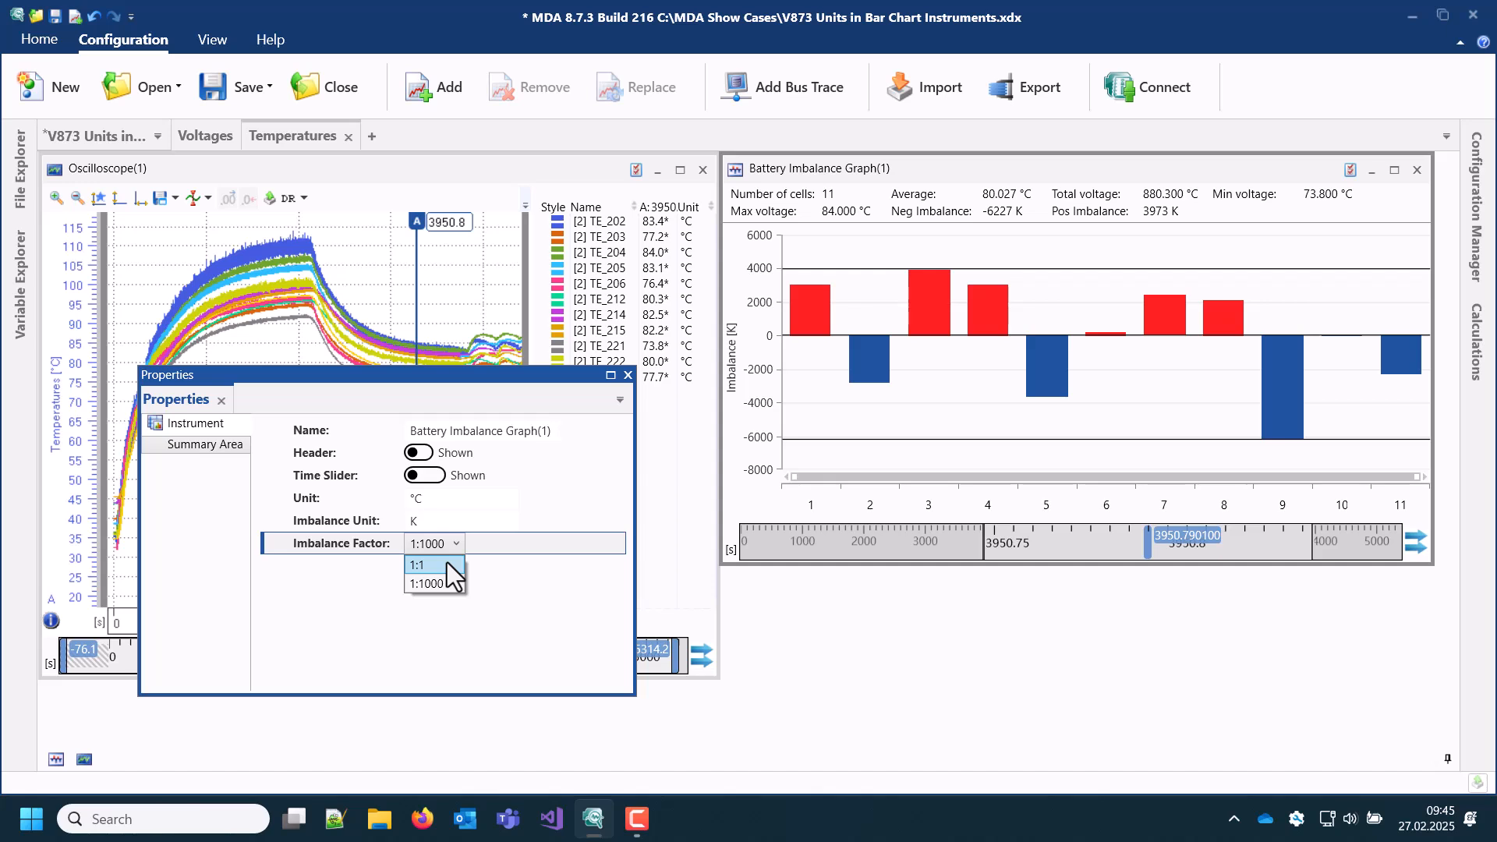
{"action": "left_click", "coordinate": [446, 565]}
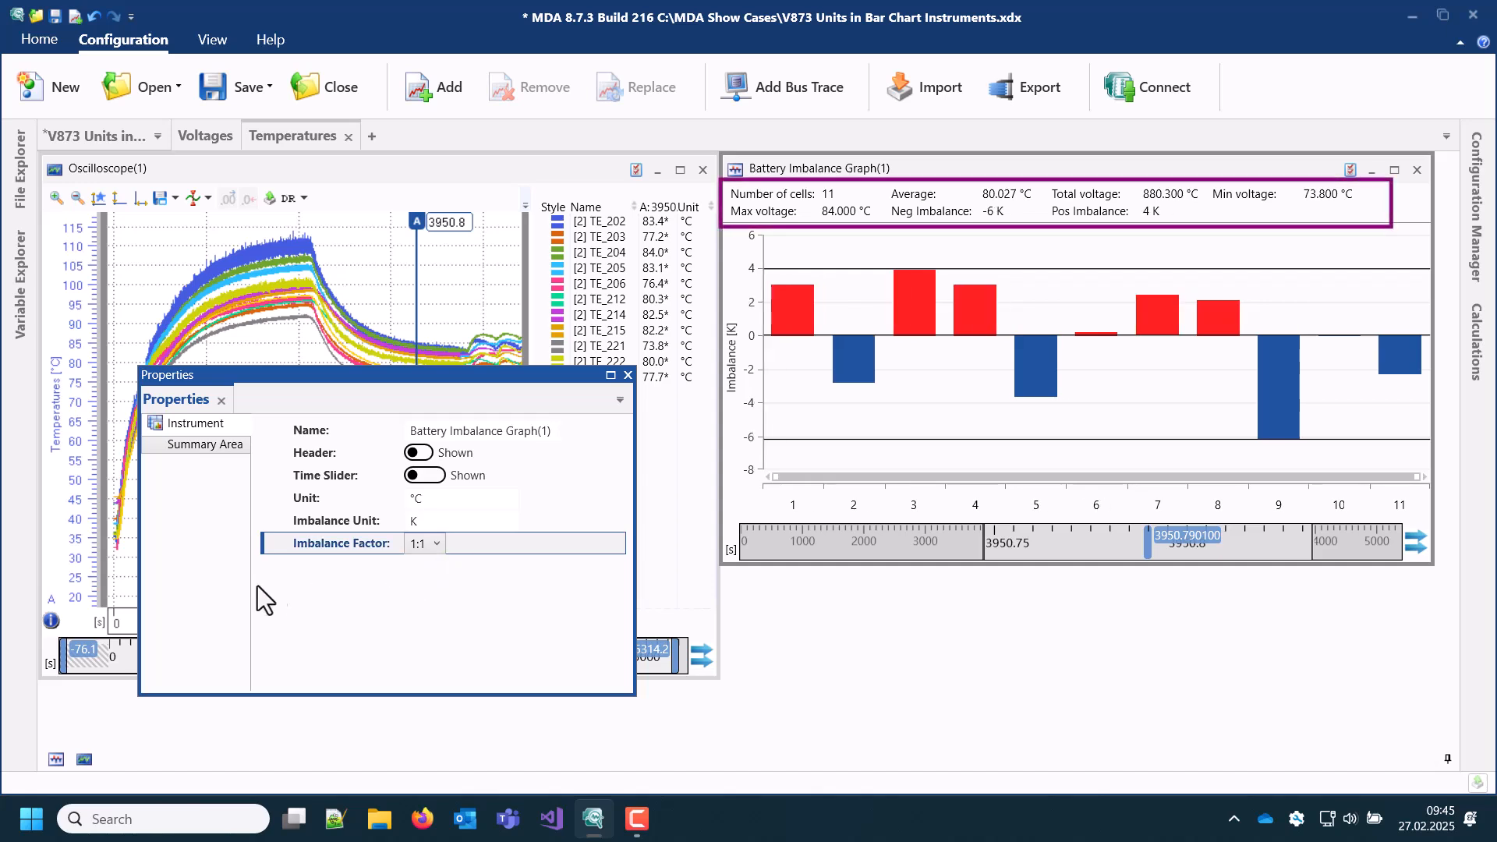
Step: In the graph's summary area, hide the Total entry and label the Minimum entry Min Temperature with 1 decimal
{"action": "left_click", "coordinate": [194, 446]}
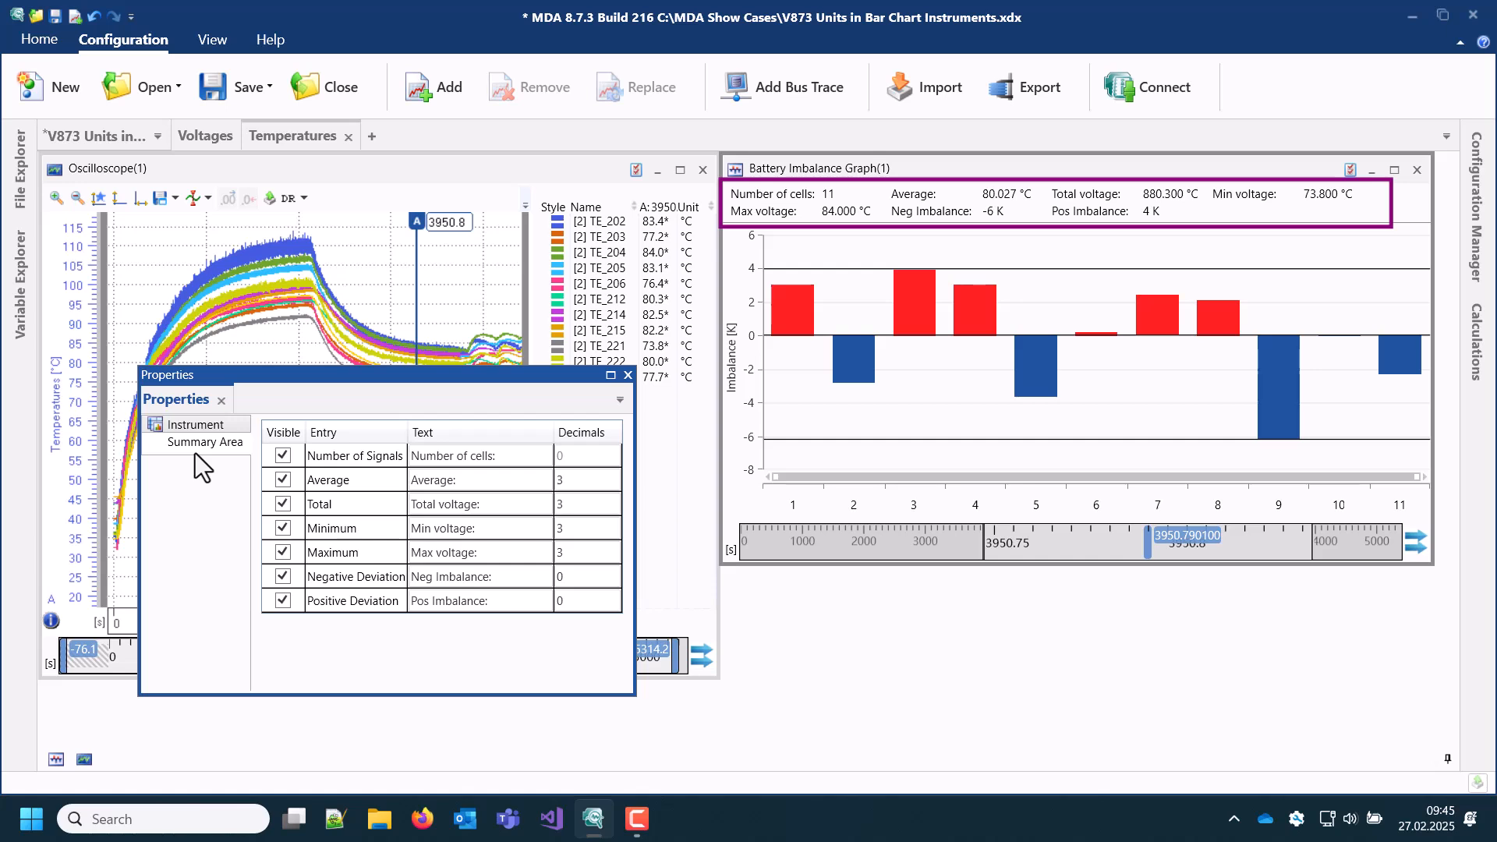
{"action": "left_click", "coordinate": [282, 504]}
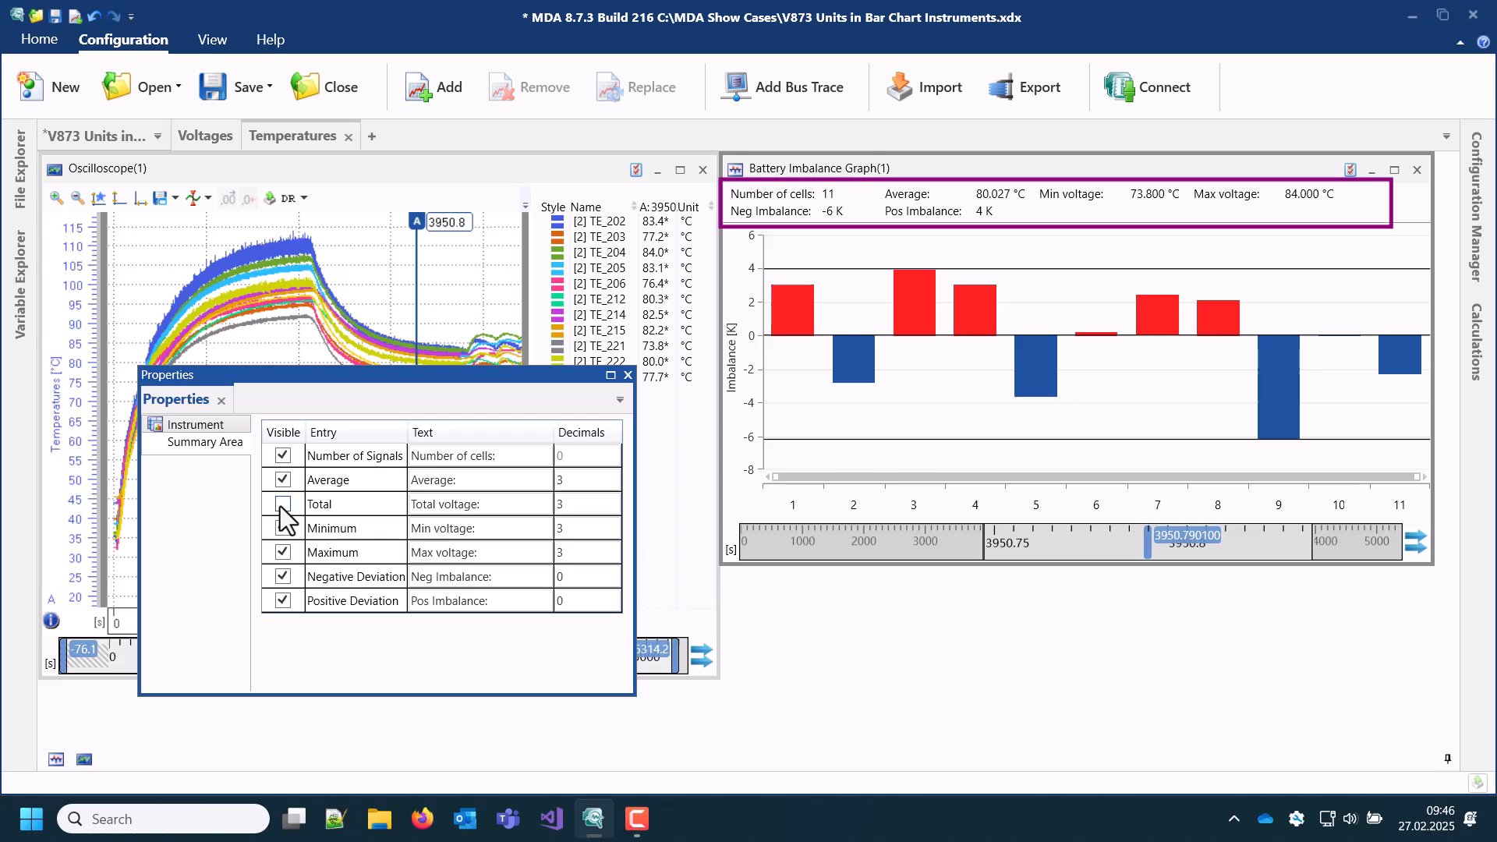
{"action": "left_click", "coordinate": [434, 527]}
{"action": "left_click_drag", "start_coordinate": [434, 528], "coordinate": [483, 529]}
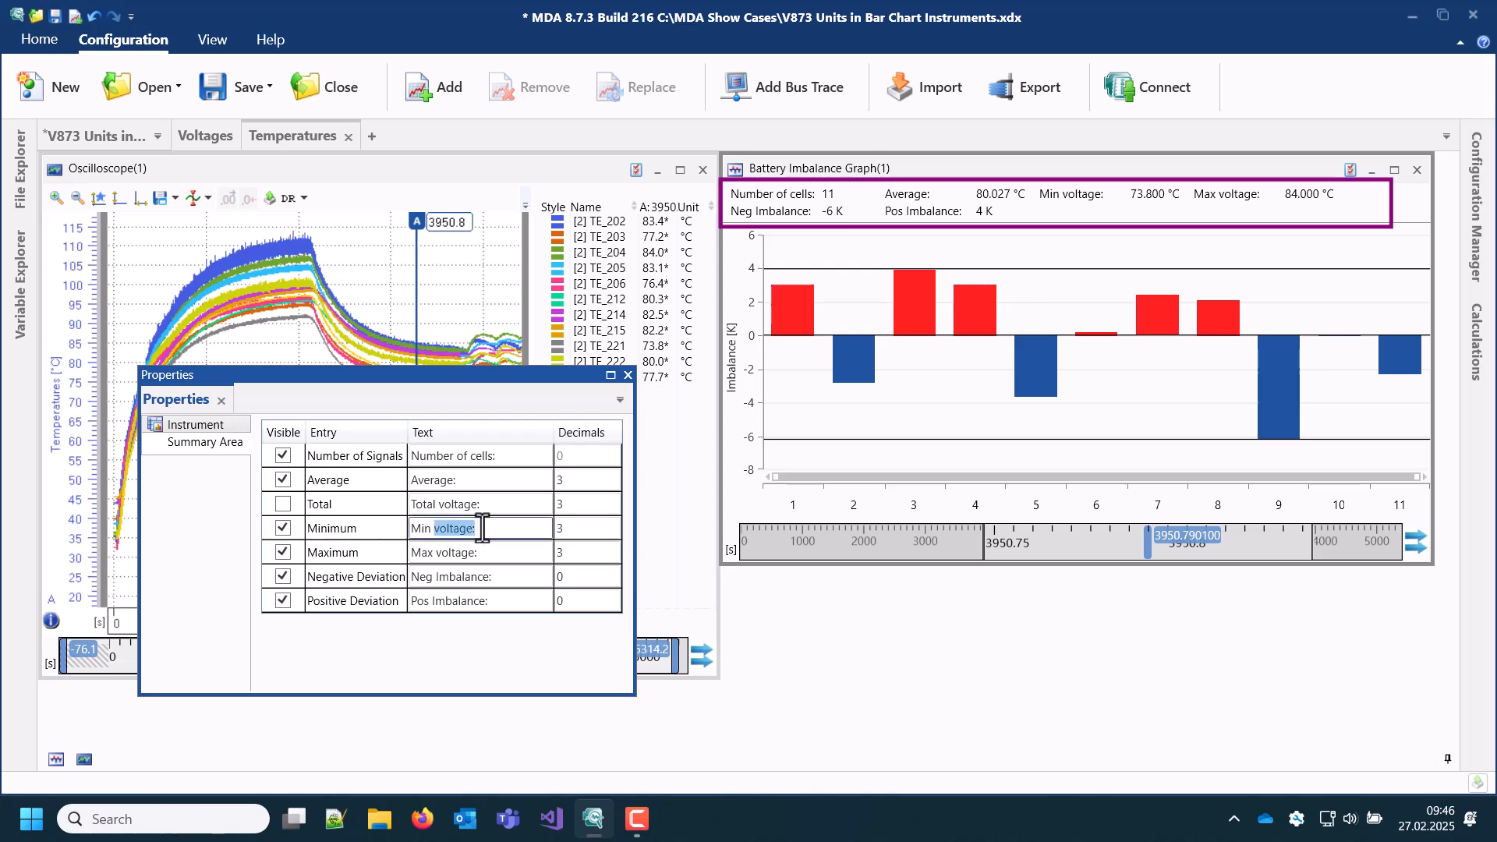
{"action": "type", "text": "Temperature"}
{"action": "left_click", "coordinate": [563, 528]}
{"action": "type", "text": "1"}
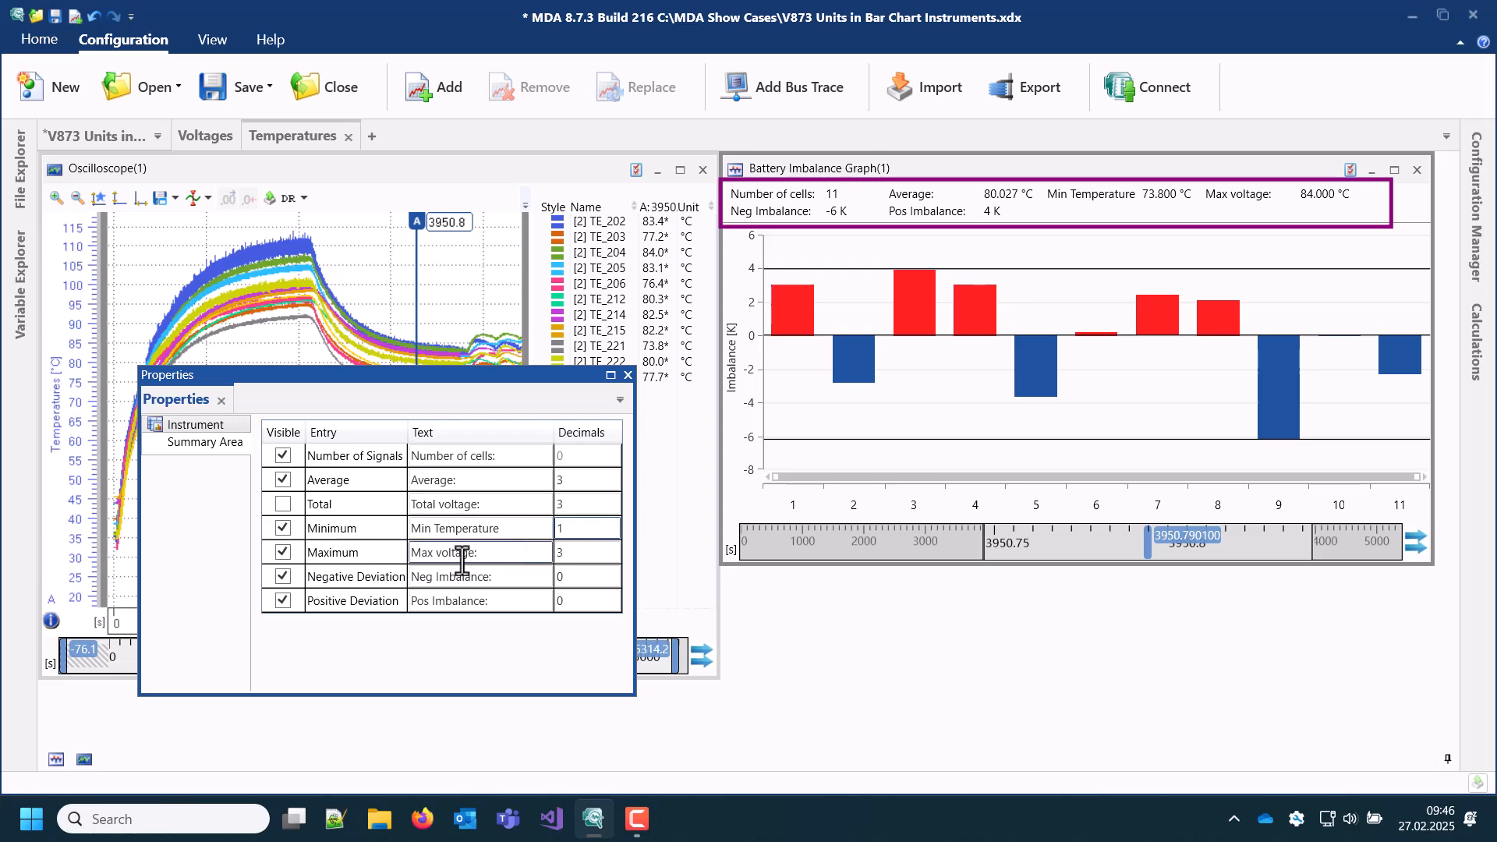
Step: Change the summary text of the Maximum entry to Max Temperature
{"action": "left_click_drag", "start_coordinate": [436, 552], "coordinate": [499, 552]}
{"action": "type", "text": "Temperatur"}
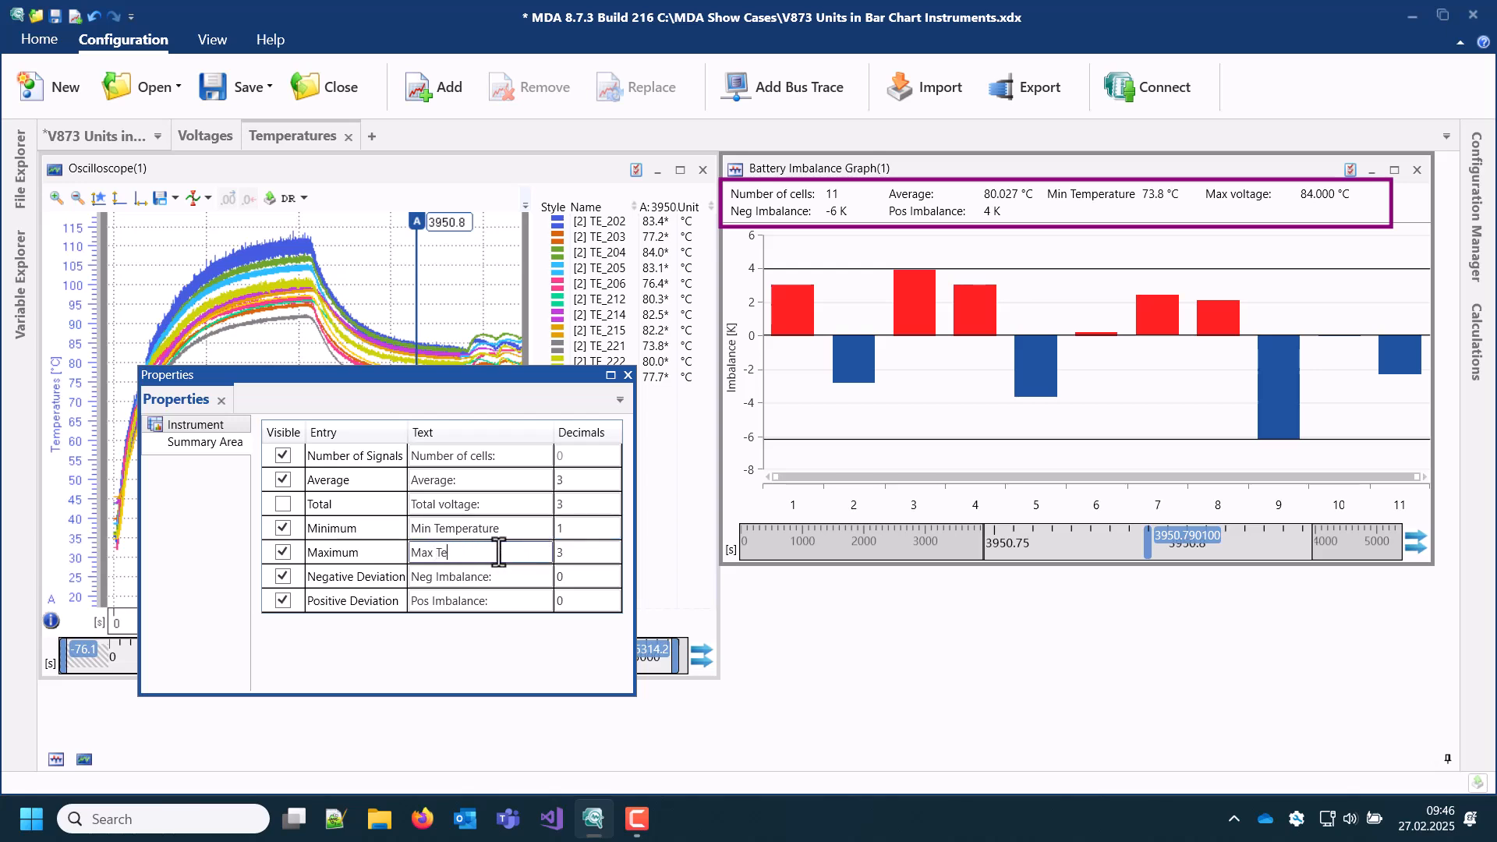
{"action": "type", "text": "e"}
{"action": "key", "text": "Return"}
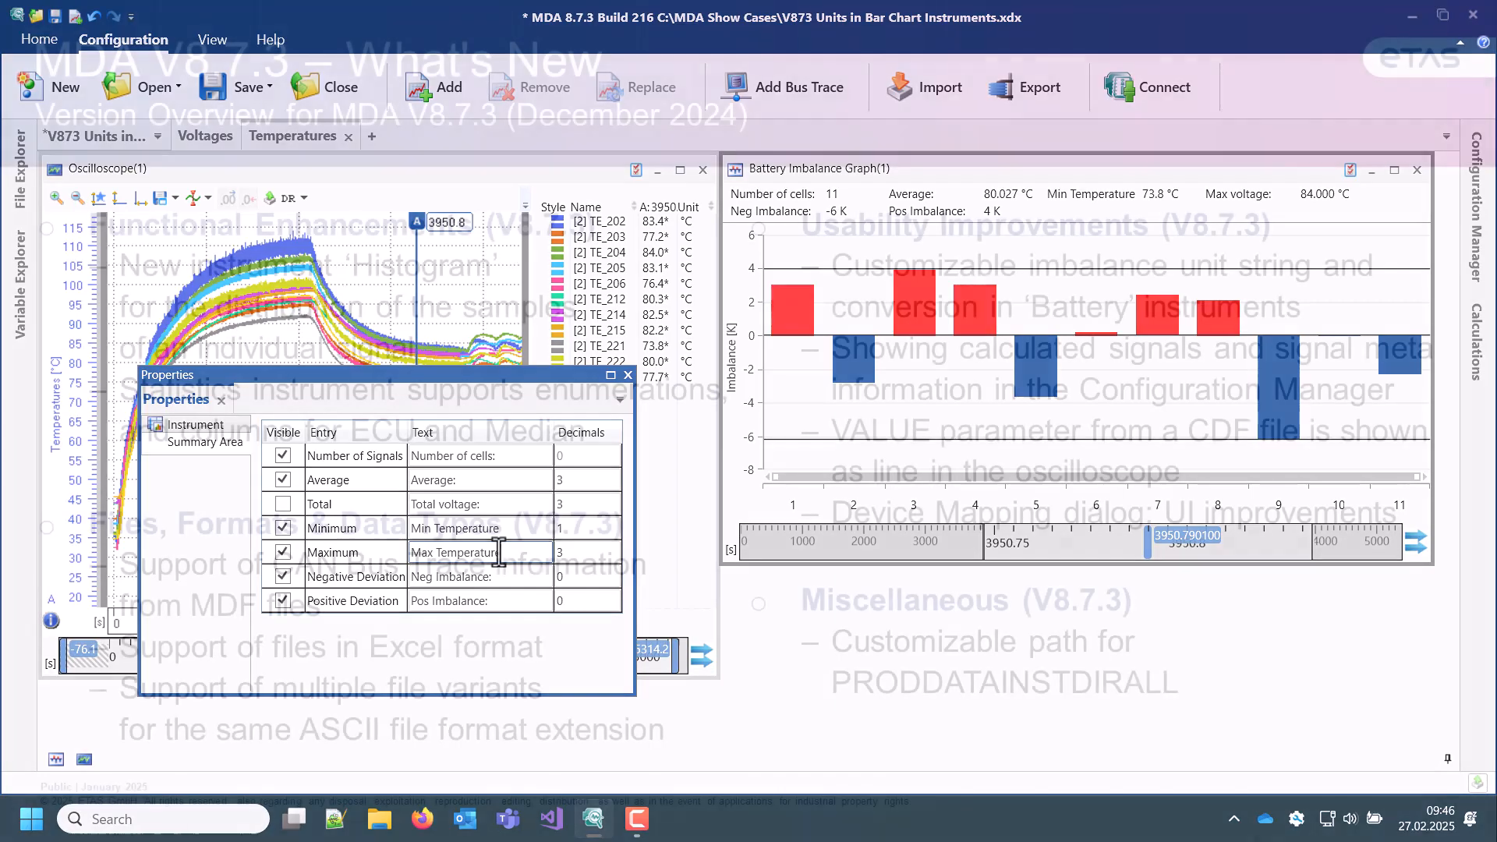